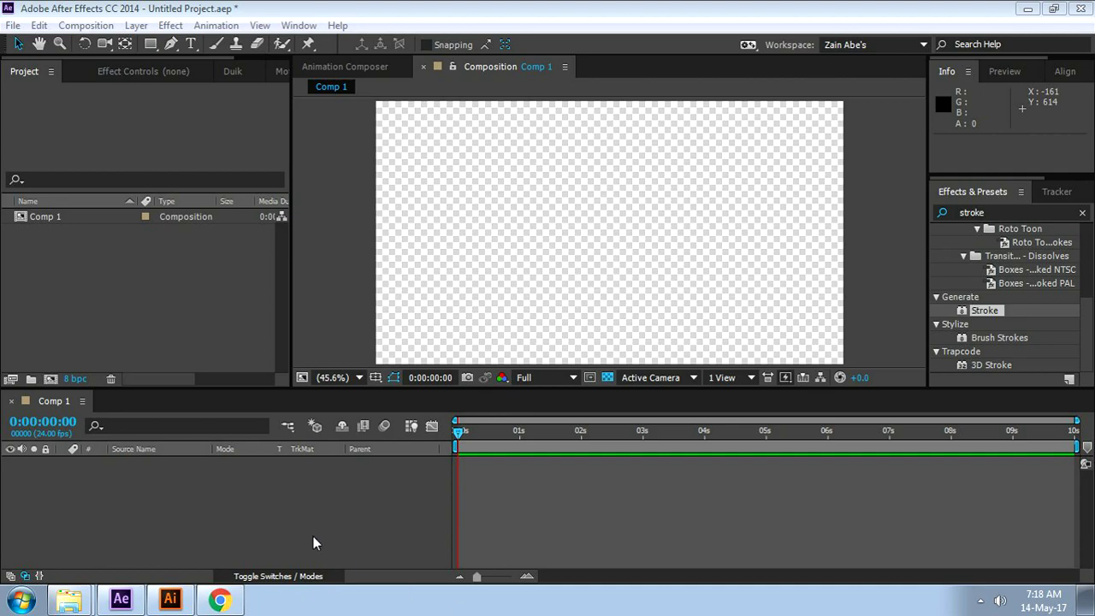
# - In Illustrator, draw an open Z-shaped path with the Curvature tool, giving it curved upper and lower strokes and a straight diagonal
pyautogui.click(170, 600)
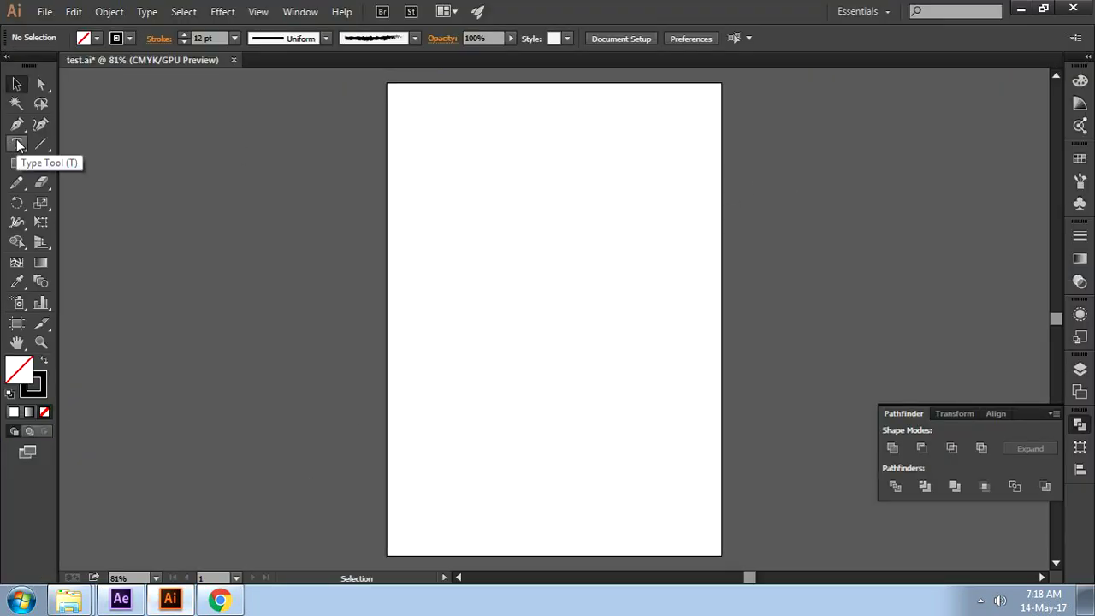
pyautogui.click(41, 124)
pyautogui.click(420, 175)
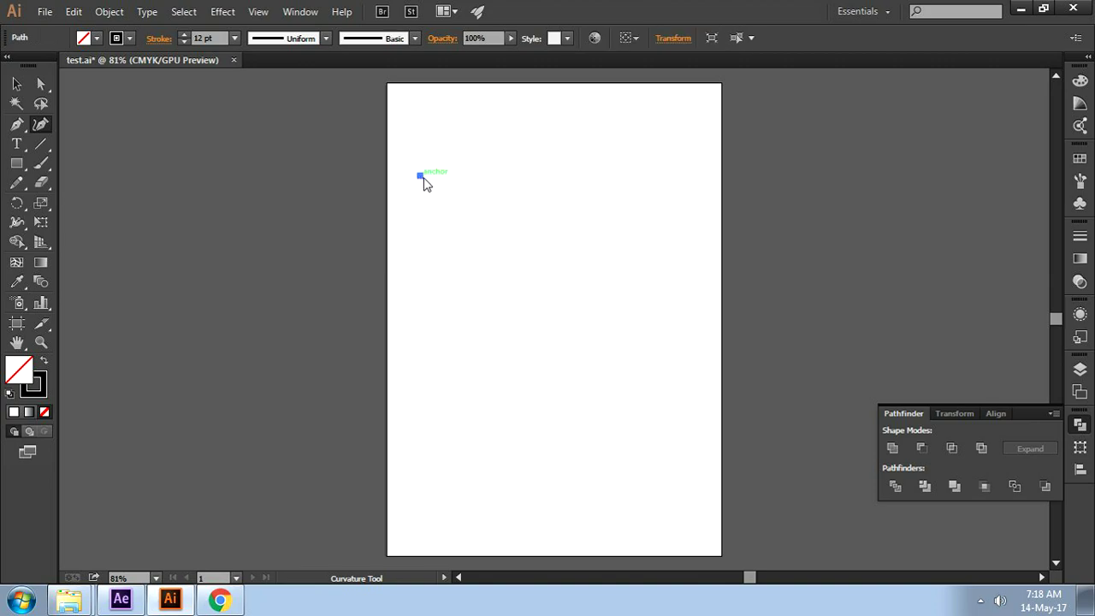
pyautogui.click(550, 234)
pyautogui.click(687, 174)
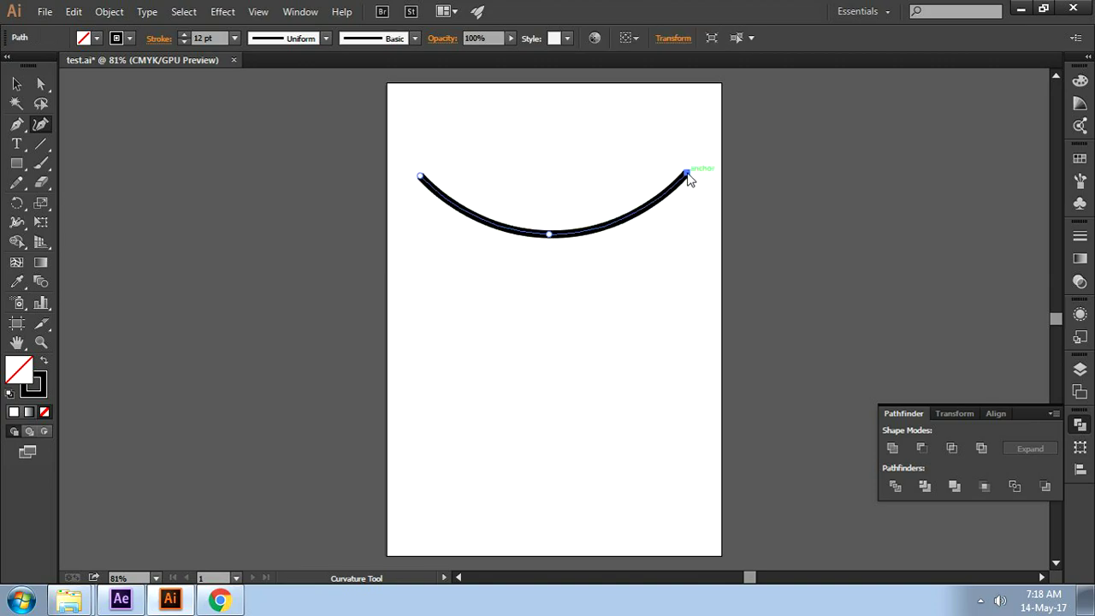
pyautogui.click(416, 441)
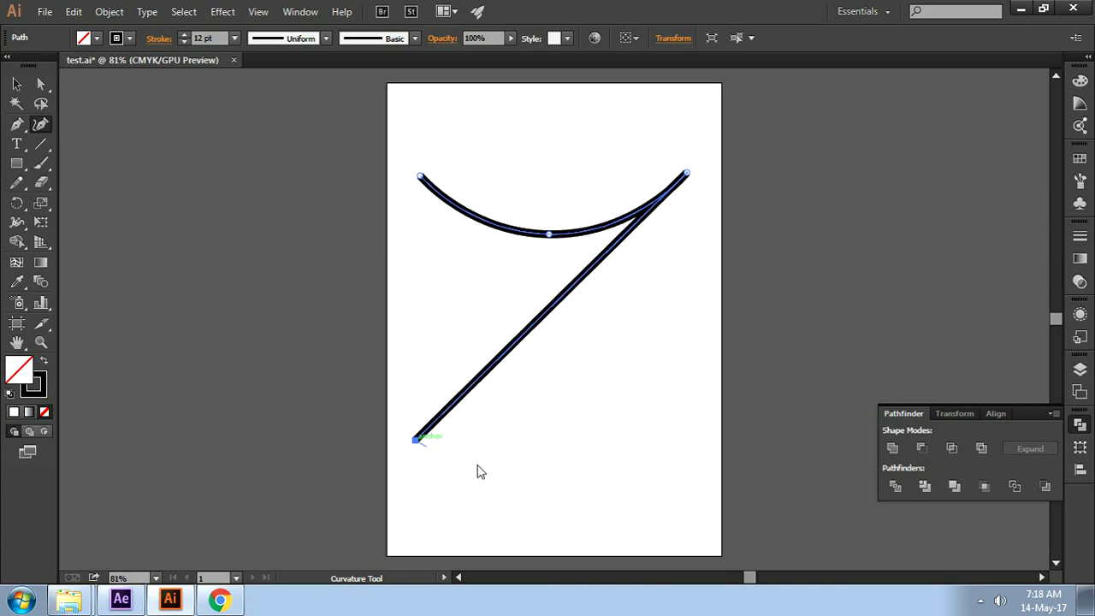
pyautogui.click(552, 475)
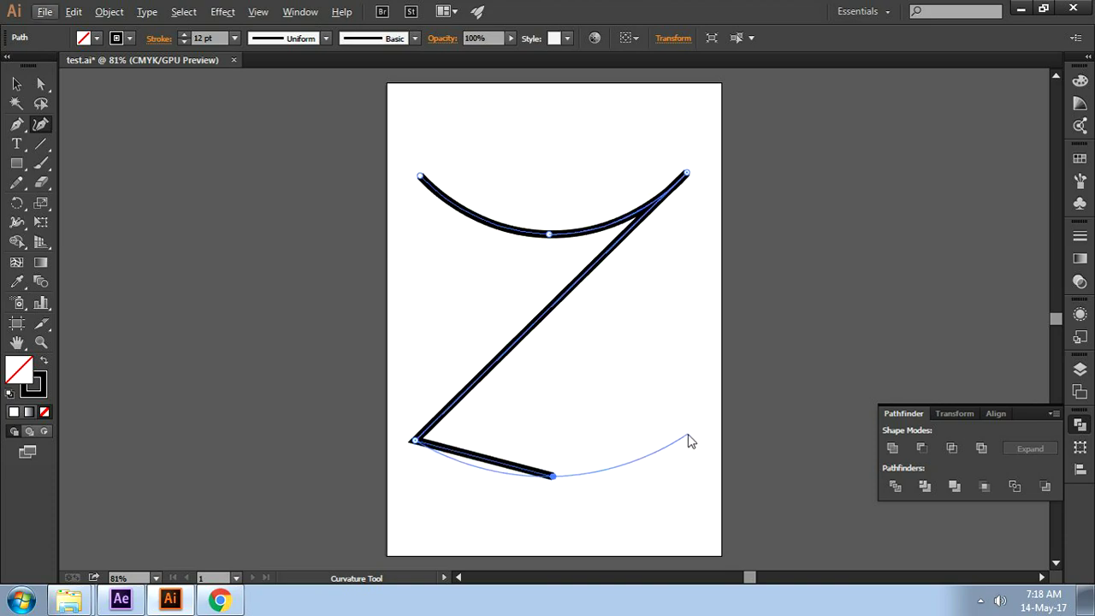
pyautogui.click(687, 436)
pyautogui.click(16, 83)
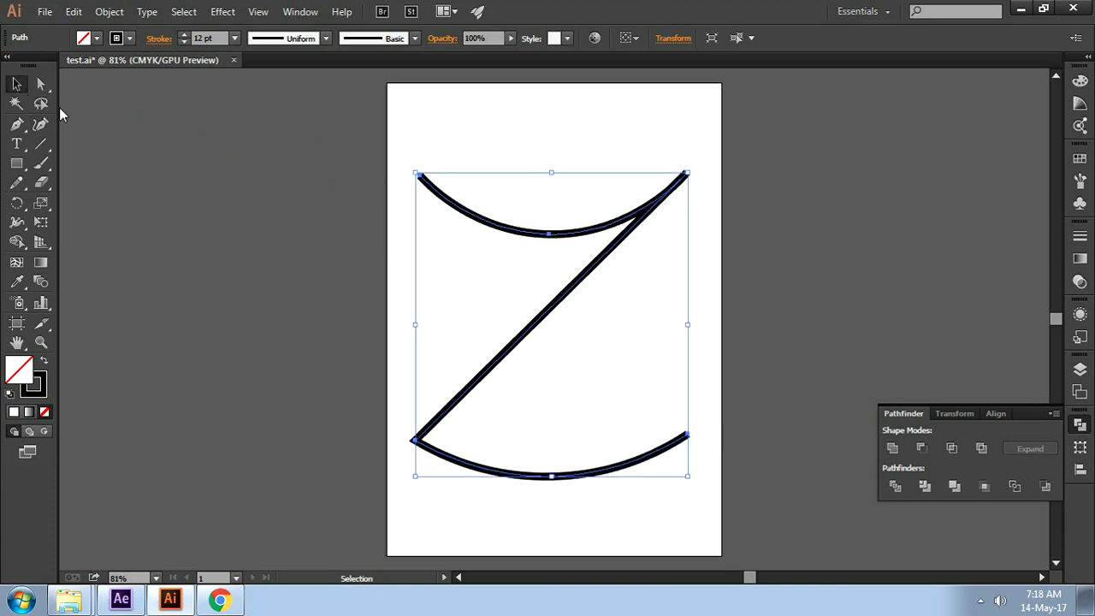
# - Apply the lens-shaped variable width profile to the Z path's stroke so both ends taper
pyautogui.click(737, 236)
pyautogui.click(640, 220)
pyautogui.click(326, 37)
pyautogui.click(283, 95)
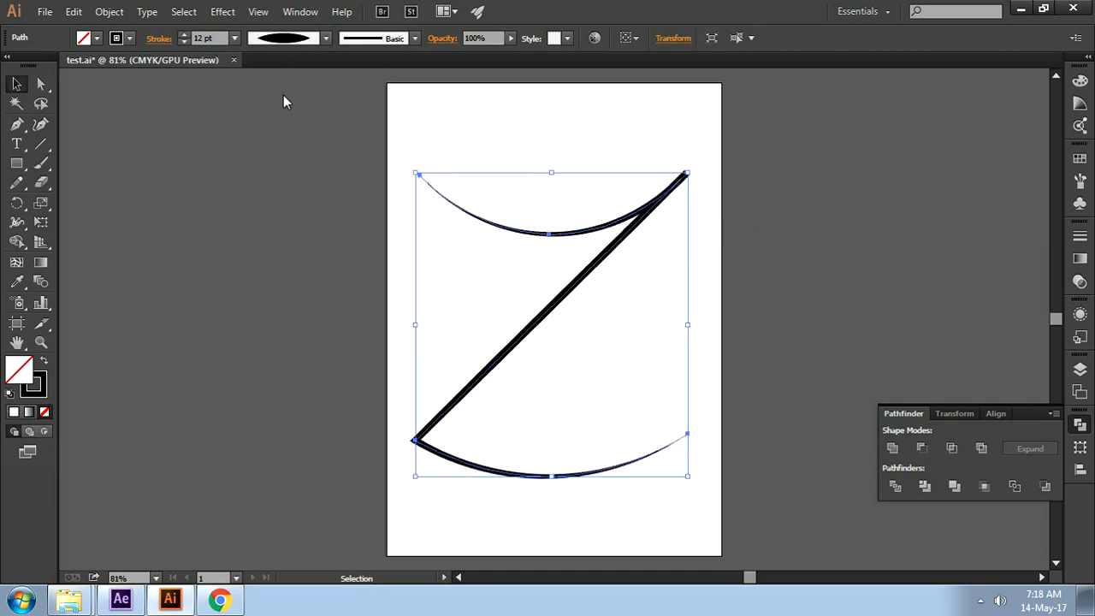
pyautogui.click(326, 37)
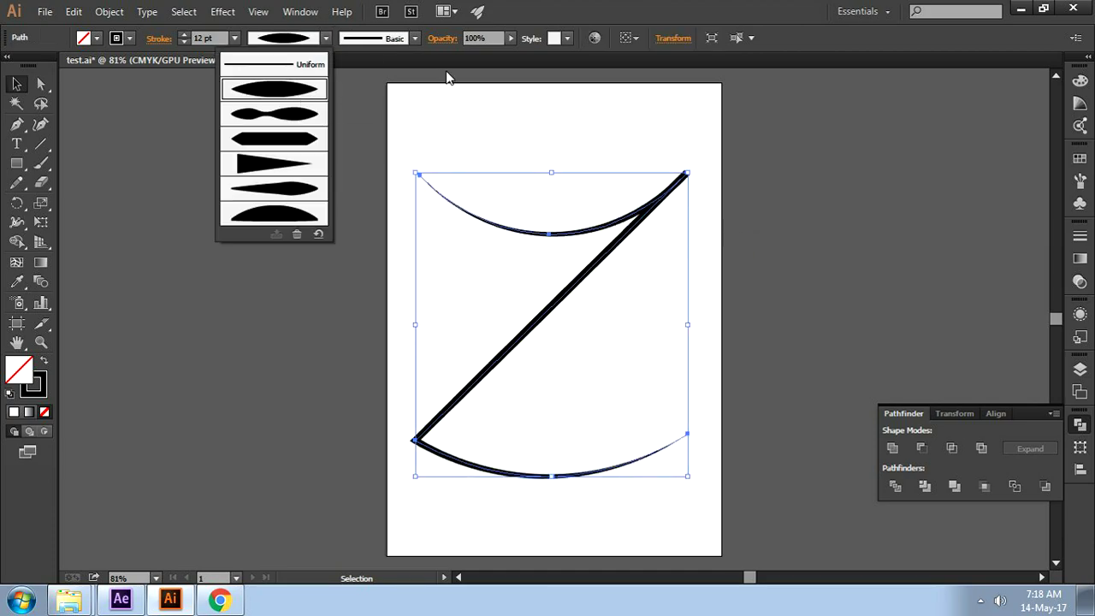
pyautogui.click(611, 14)
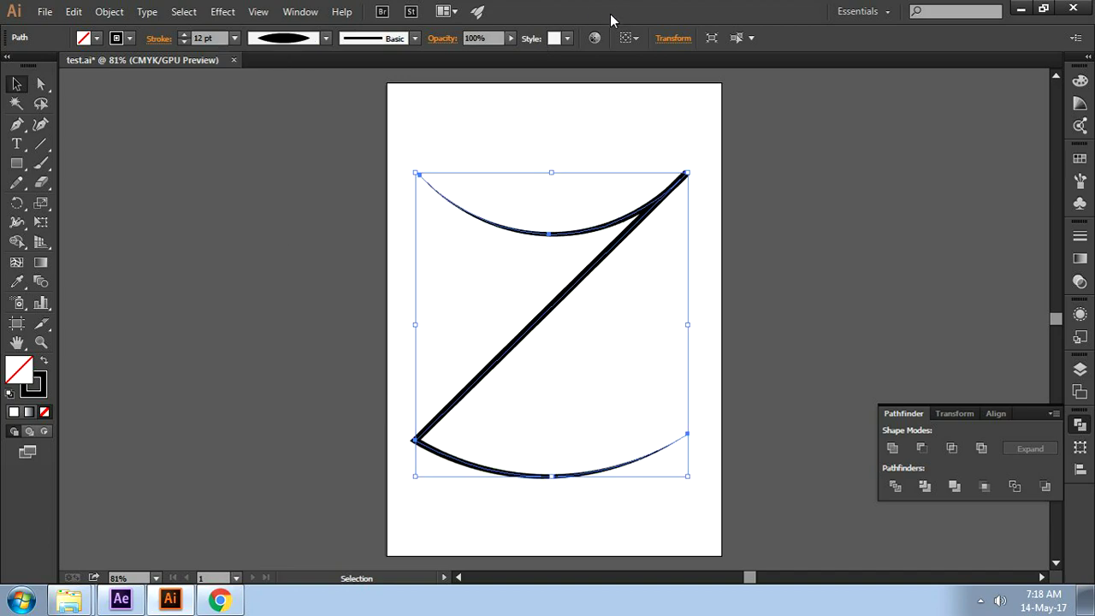
# - Set the Z path's stroke weight to 40 pt and deselect it
pyautogui.click(233, 38)
pyautogui.click(263, 374)
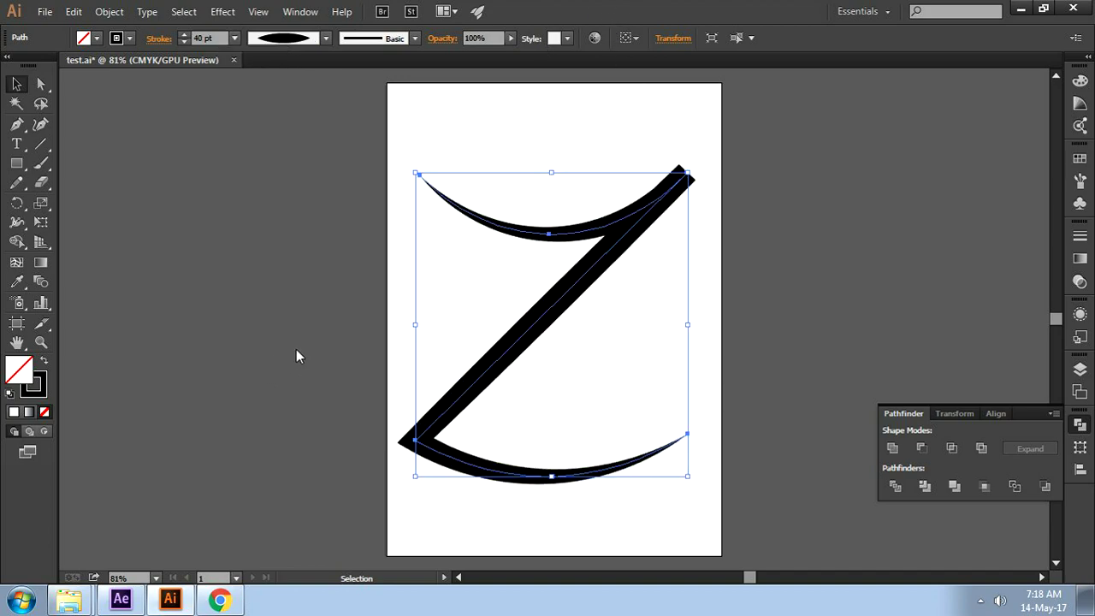
pyautogui.click(859, 195)
# - Shift the Z path slightly up and to the right on the artboard, and save test.ai
pyautogui.click(627, 248)
pyautogui.moveTo(624, 229); pyautogui.dragTo(633, 224)
pyautogui.click(800, 212)
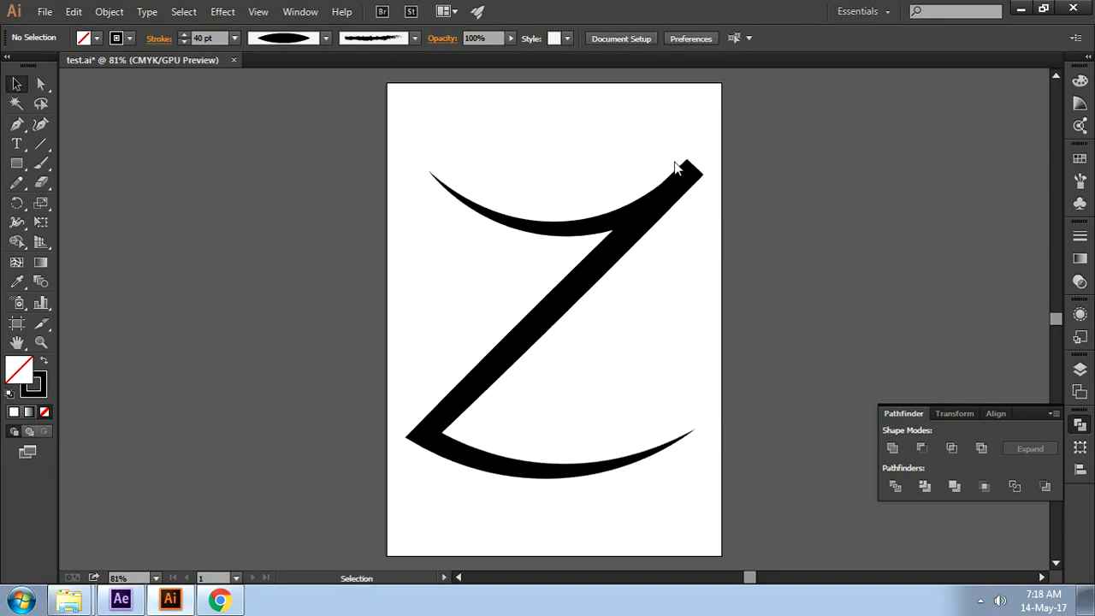
pyautogui.click(653, 199)
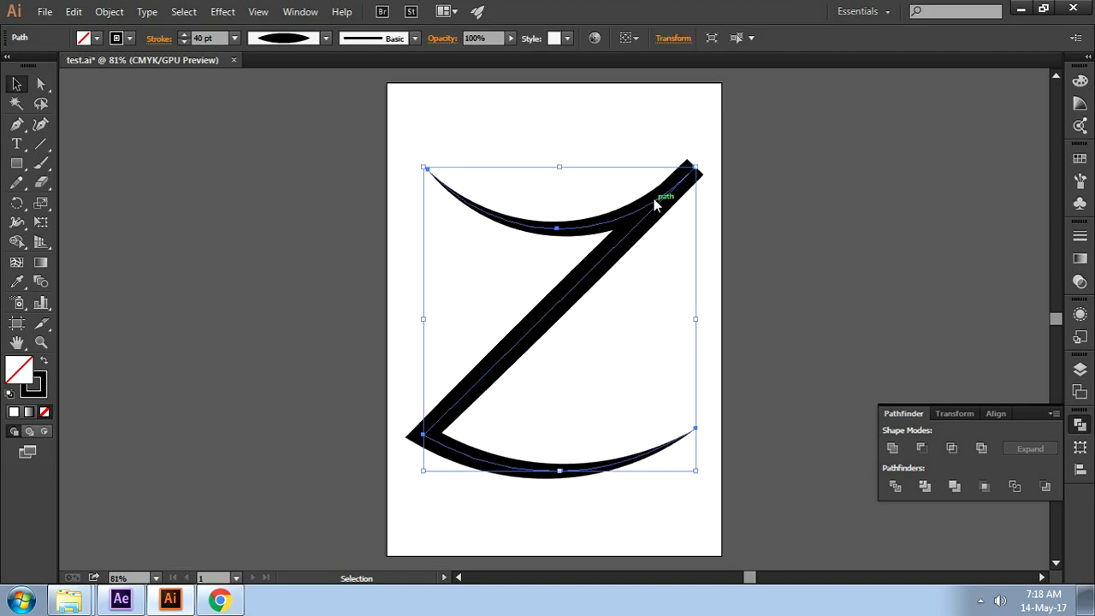
pyautogui.click(702, 220)
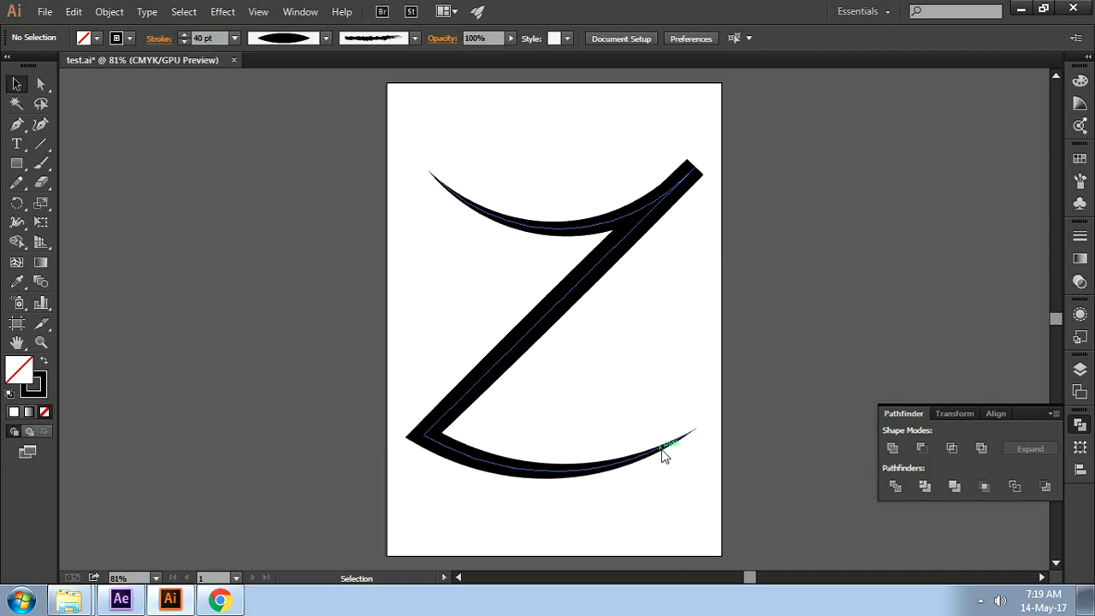
pyautogui.click(40, 13)
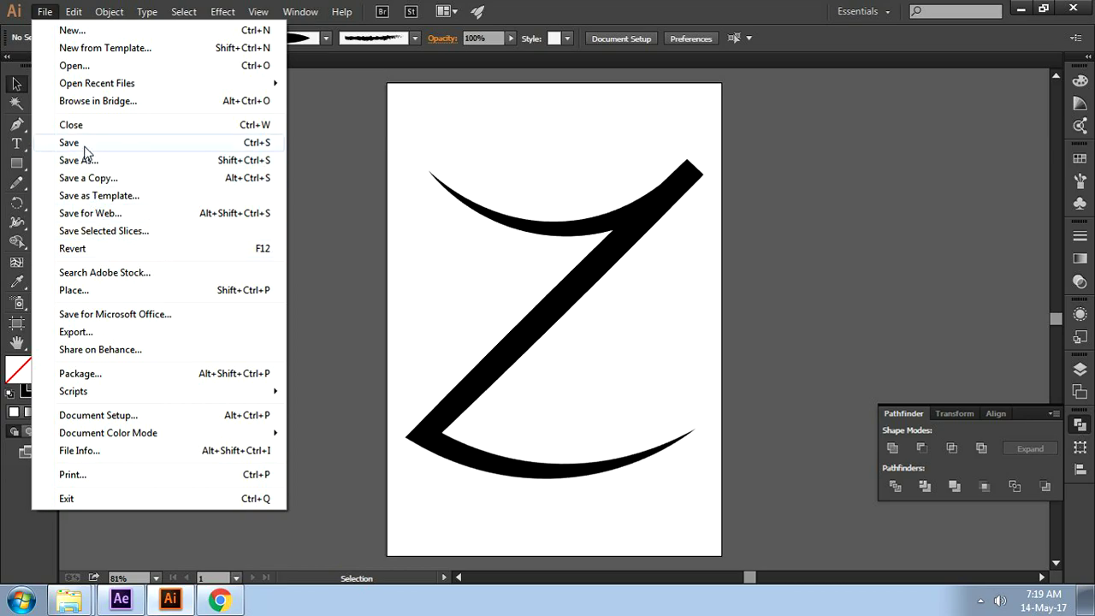
pyautogui.click(84, 144)
# - Switch to After Effects, import test.ai from the Learning Files folder, and add it as a layer in Comp 1
pyautogui.click(120, 600)
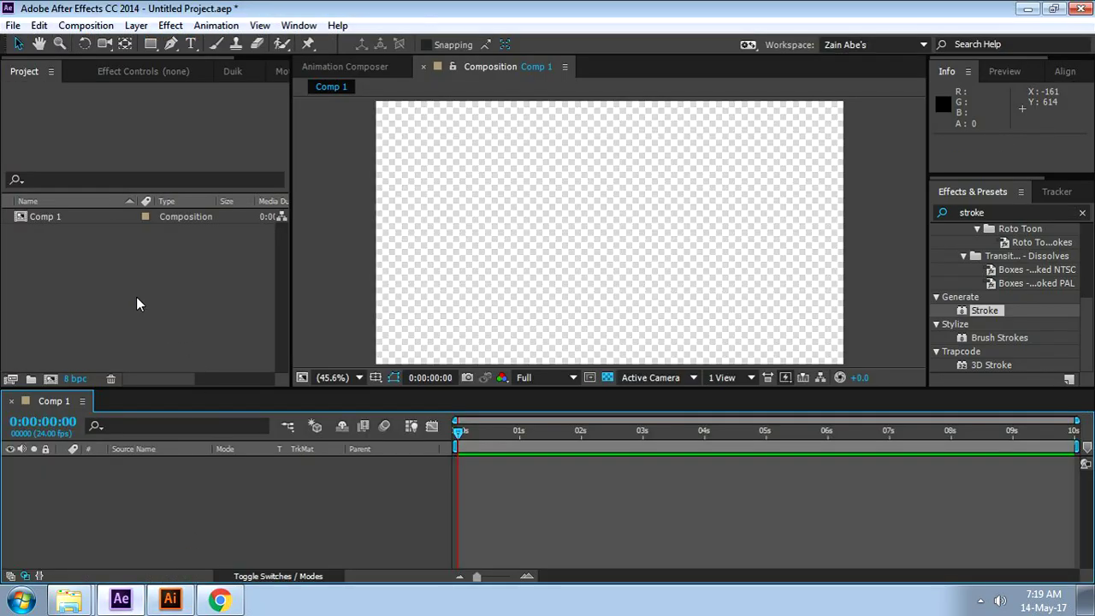
pyautogui.rightClick(68, 600)
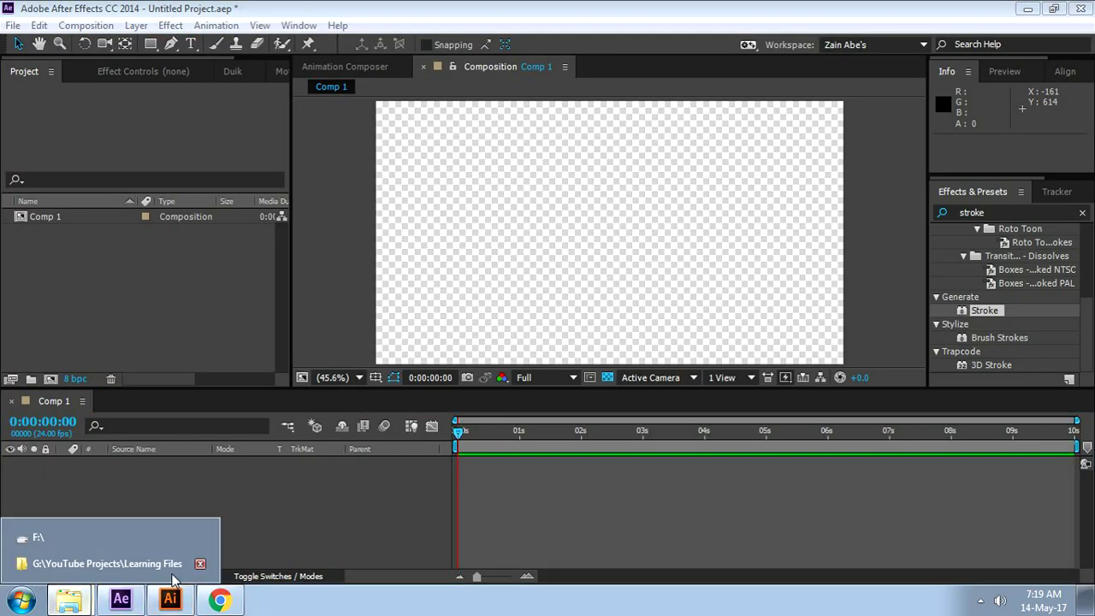
pyautogui.click(86, 556)
pyautogui.moveTo(564, 156); pyautogui.dragTo(119, 305)
pyautogui.moveTo(54, 230); pyautogui.dragTo(138, 509)
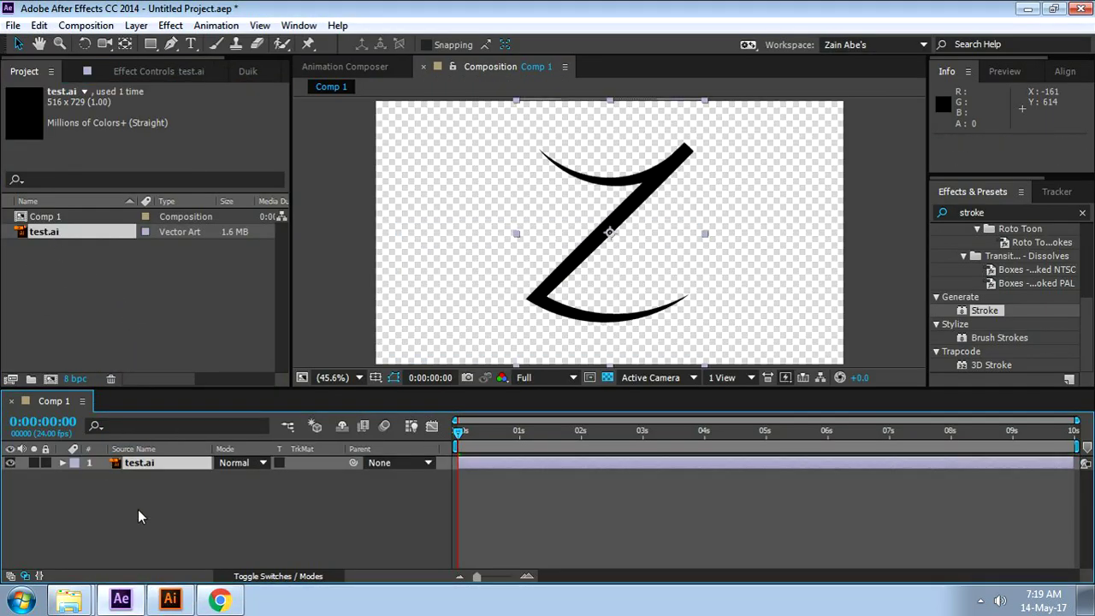
# - Create shapes from the test.ai vector layer
pyautogui.click(152, 463)
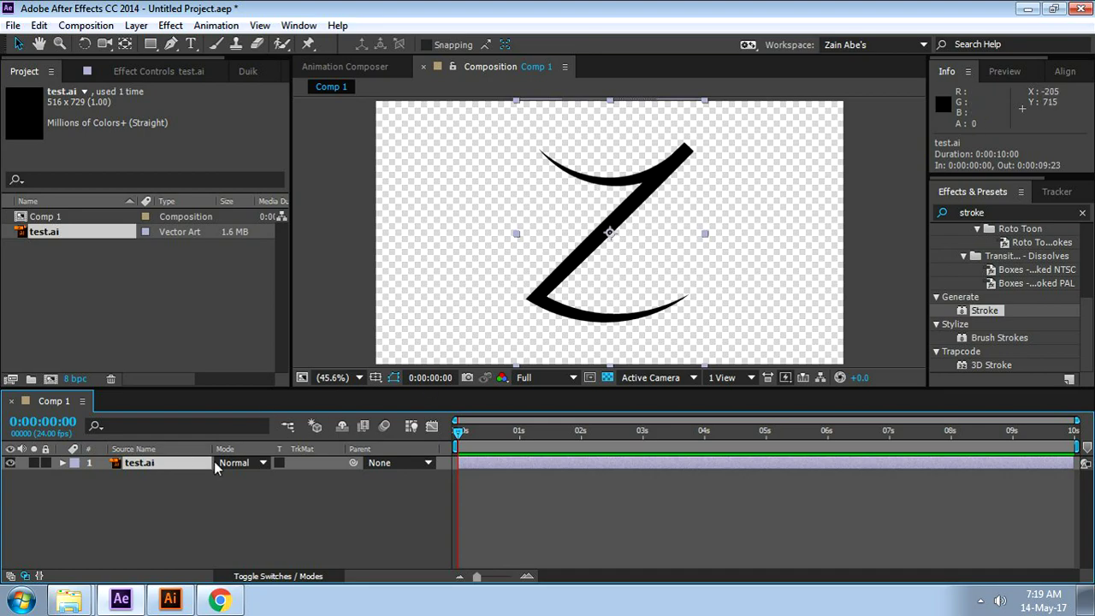
pyautogui.click(164, 486)
pyautogui.click(146, 464)
pyautogui.rightClick(156, 467)
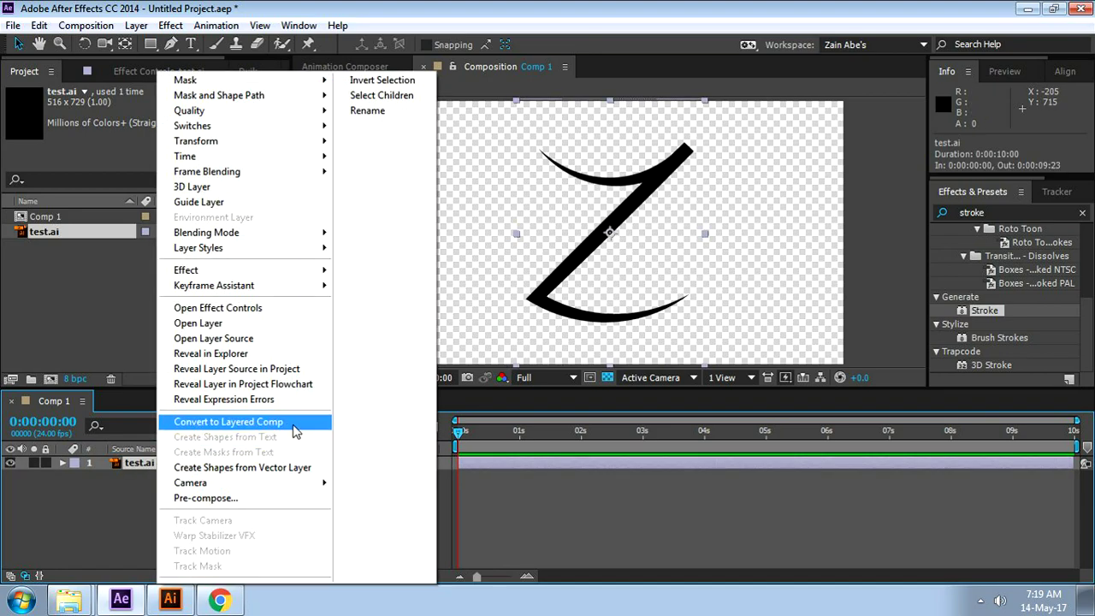
pyautogui.click(248, 467)
# - Add a Trim Paths operator to the contents of the test Outlines shape layer
pyautogui.click(158, 521)
pyautogui.click(159, 463)
pyautogui.click(63, 462)
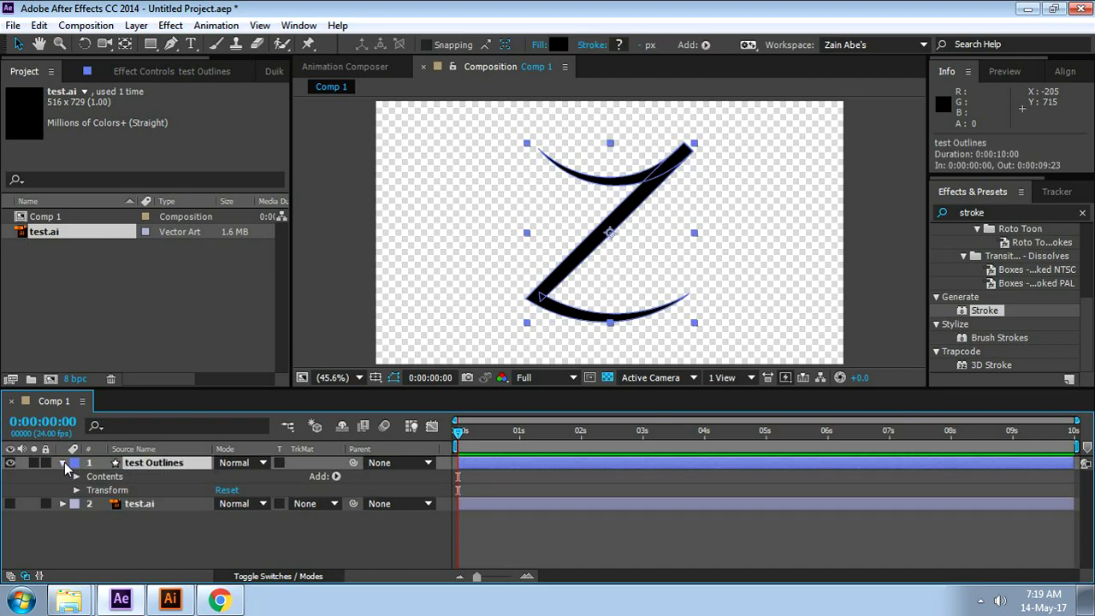
pyautogui.click(337, 476)
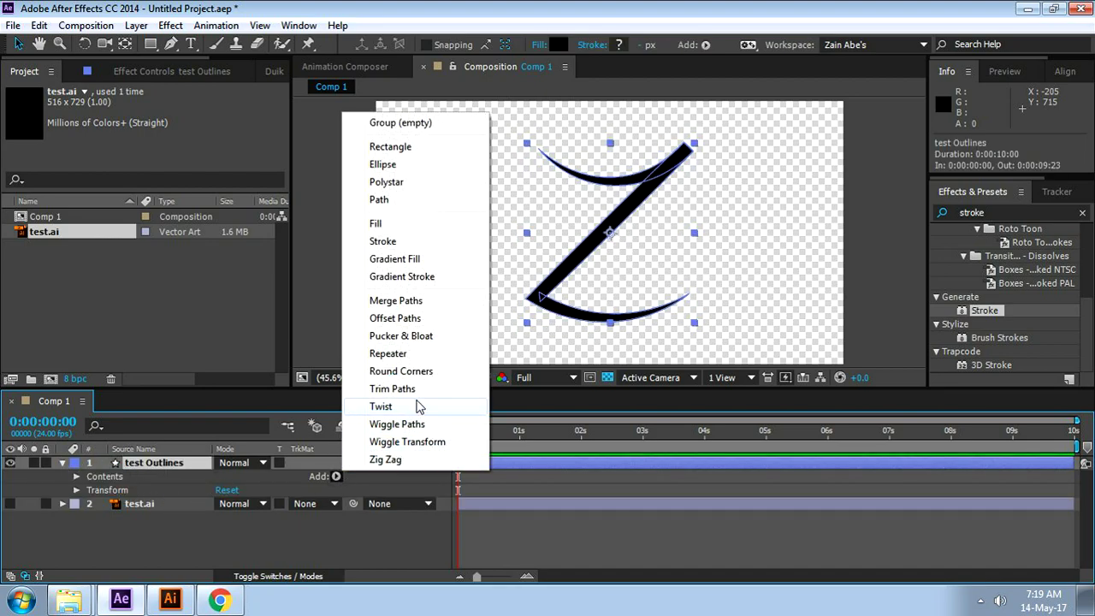
pyautogui.click(392, 389)
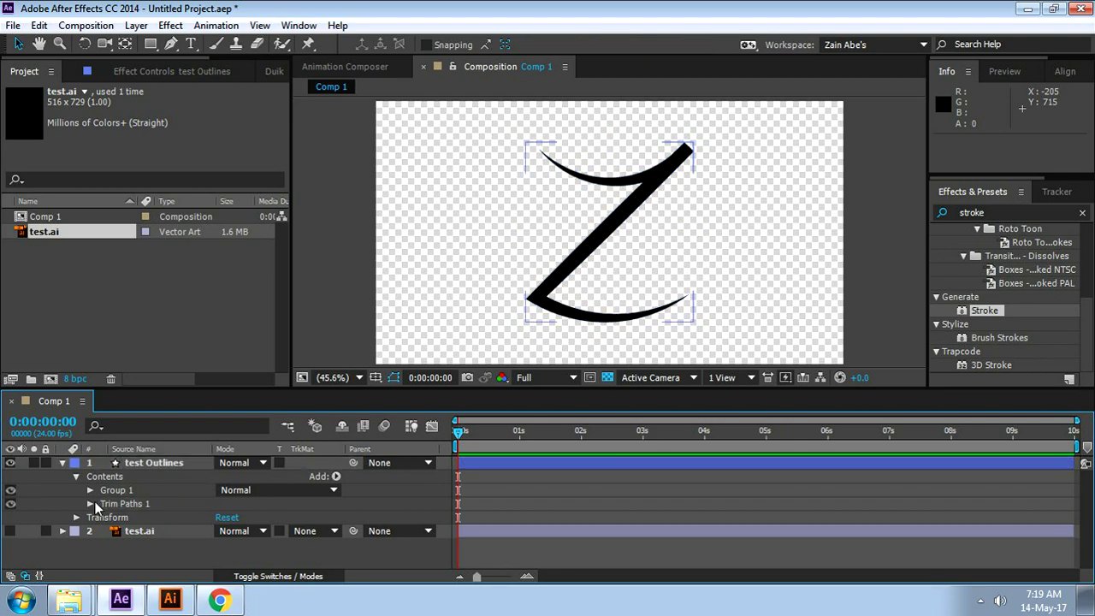
# - Set the Trim Paths End value to 0% and keyframe it at 0 seconds
pyautogui.click(90, 504)
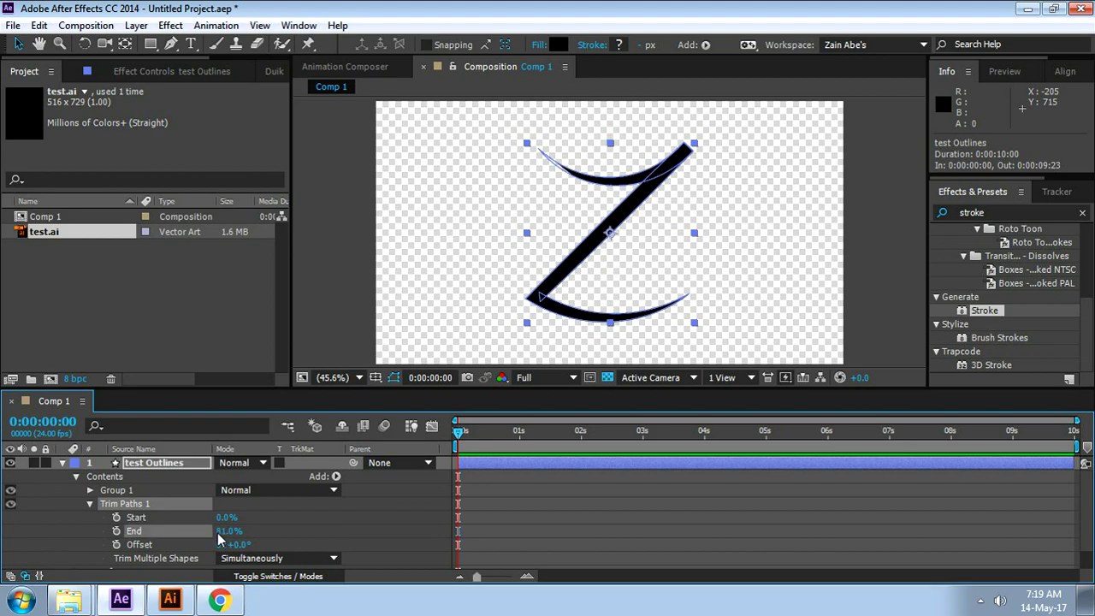
pyautogui.moveTo(230, 531); pyautogui.dragTo(145, 531)
pyautogui.click(116, 530)
pyautogui.click(294, 527)
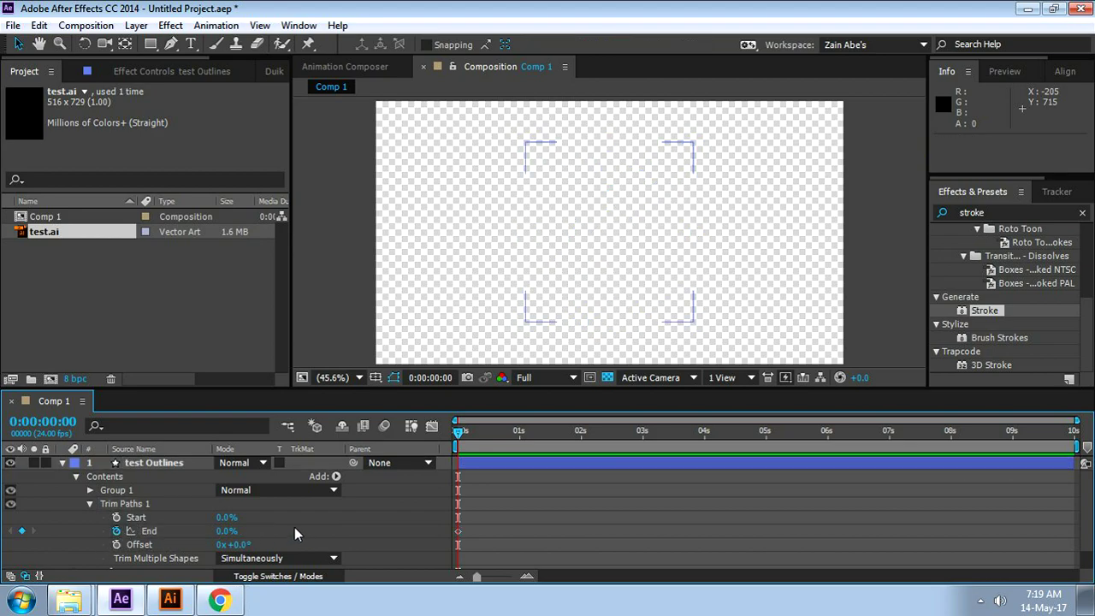
# - Add a second Trim Paths End keyframe of 100% at 2 seconds
pyautogui.moveTo(455, 431); pyautogui.dragTo(579, 446)
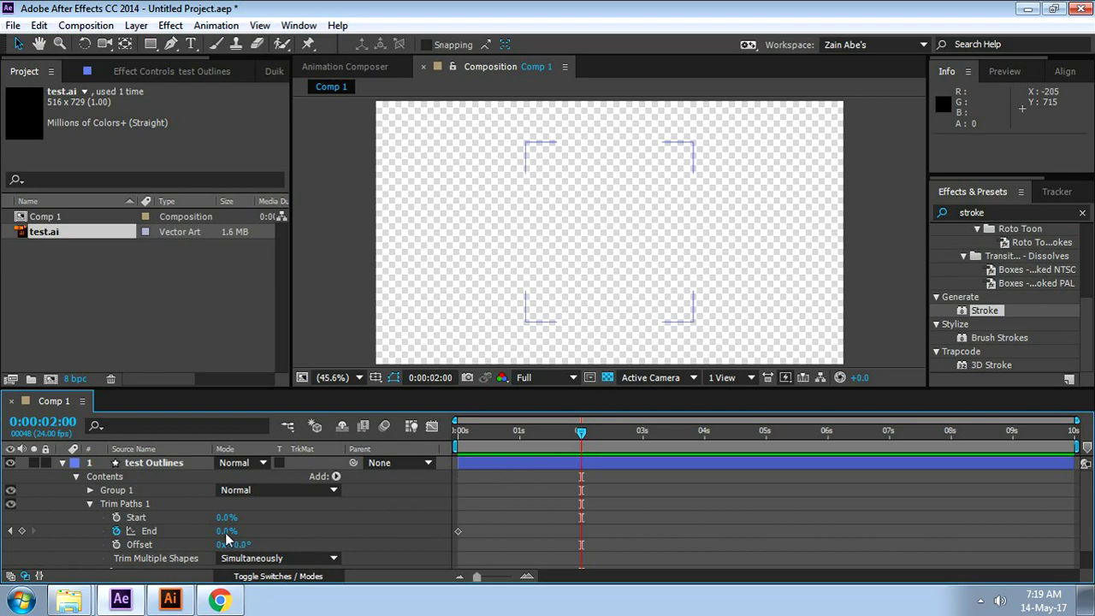
pyautogui.moveTo(227, 531); pyautogui.dragTo(725, 515)
pyautogui.click(709, 532)
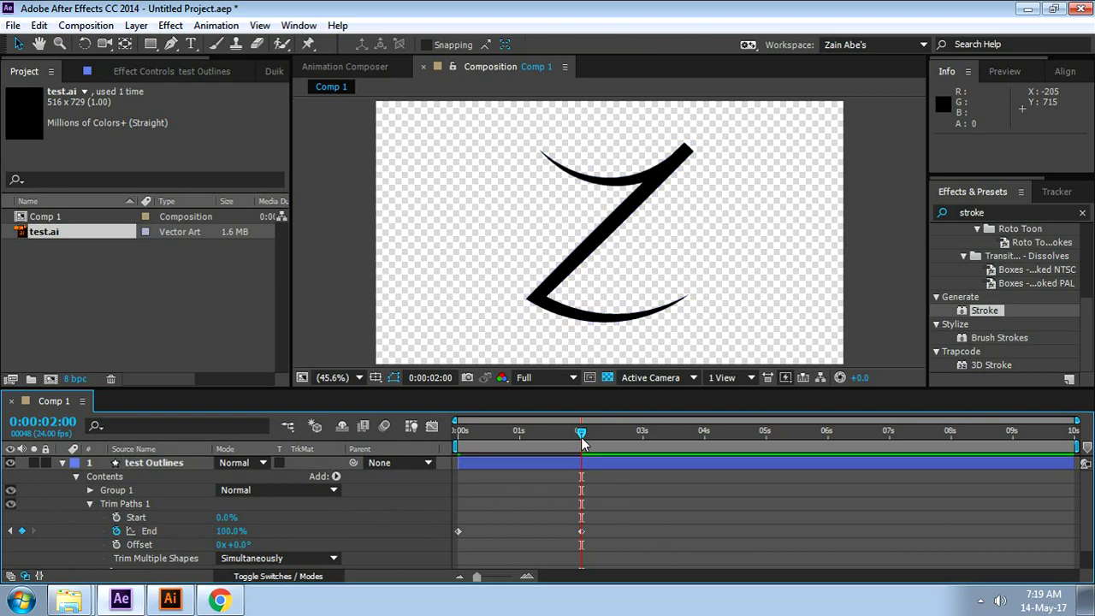
# - Scrub through the first two seconds of Comp 1 to check how the Z is revealed by the trim animation
pyautogui.moveTo(582, 441); pyautogui.dragTo(358, 465)
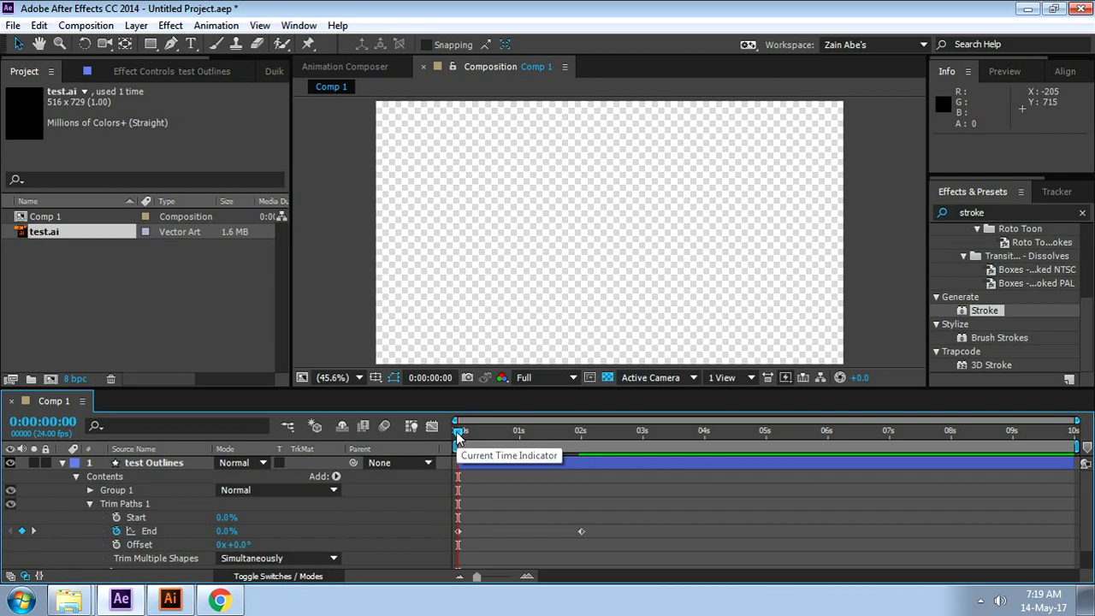
pyautogui.moveTo(457, 436)
pyautogui.mouseDown()
pyautogui.moveTo(585, 463)
pyautogui.moveTo(437, 502)
pyautogui.moveTo(472, 492)
pyautogui.moveTo(537, 506)
pyautogui.moveTo(580, 494)
pyautogui.moveTo(449, 540)
pyautogui.mouseUp()
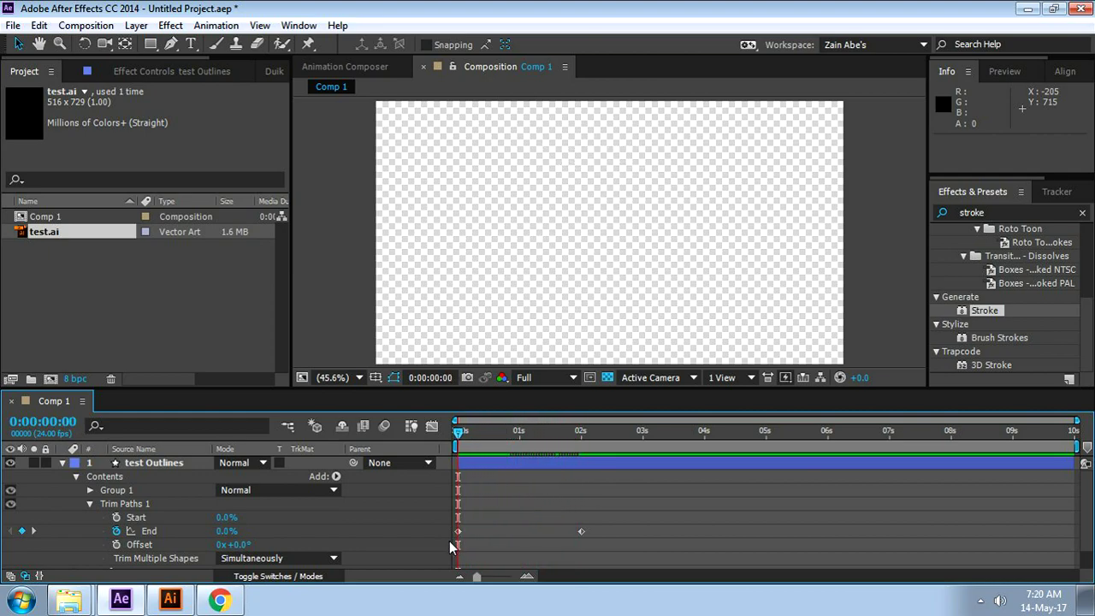
pyautogui.moveTo(459, 432)
pyautogui.mouseDown()
pyautogui.moveTo(584, 451)
pyautogui.moveTo(563, 462)
pyautogui.mouseUp()
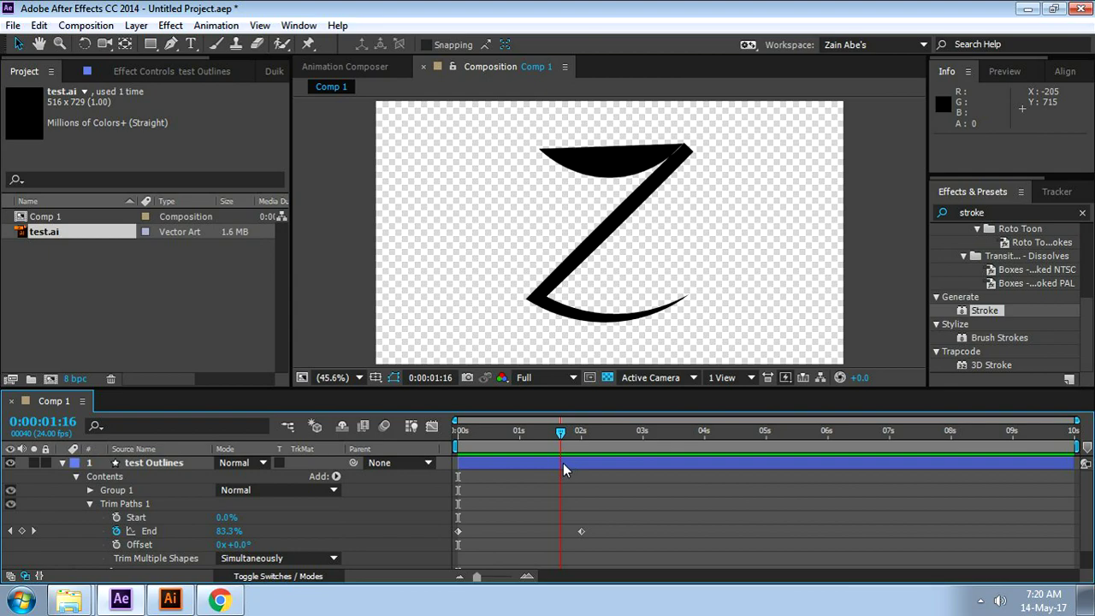
pyautogui.moveTo(563, 463)
pyautogui.mouseDown()
pyautogui.moveTo(446, 499)
pyautogui.moveTo(477, 497)
pyautogui.mouseUp()
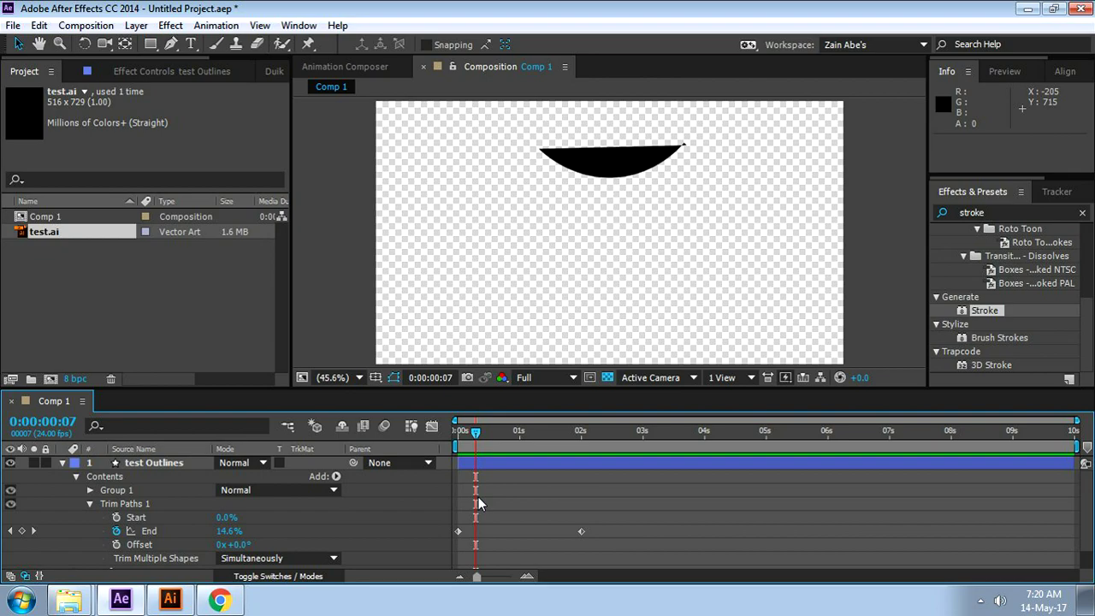
pyautogui.moveTo(475, 433)
pyautogui.mouseDown()
pyautogui.moveTo(464, 435)
pyautogui.moveTo(579, 449)
pyautogui.moveTo(438, 502)
pyautogui.moveTo(523, 489)
pyautogui.moveTo(585, 496)
pyautogui.mouseUp()
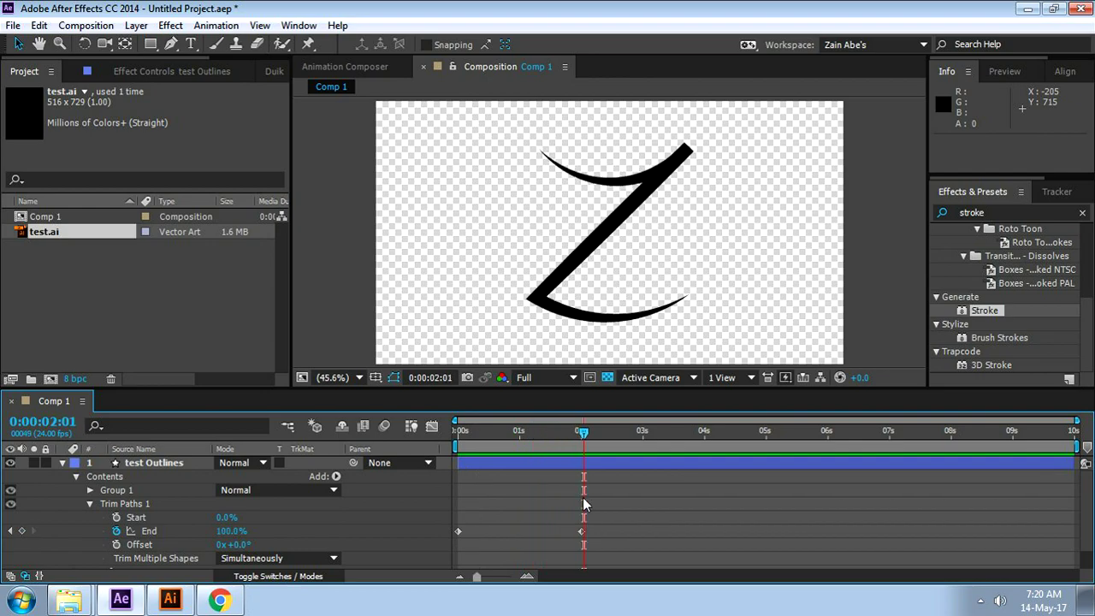
# - Examine the test Outlines paths in an enlarged composition view without the transparency grid, and return to the original path in Illustrator for comparison
pyautogui.click(629, 206)
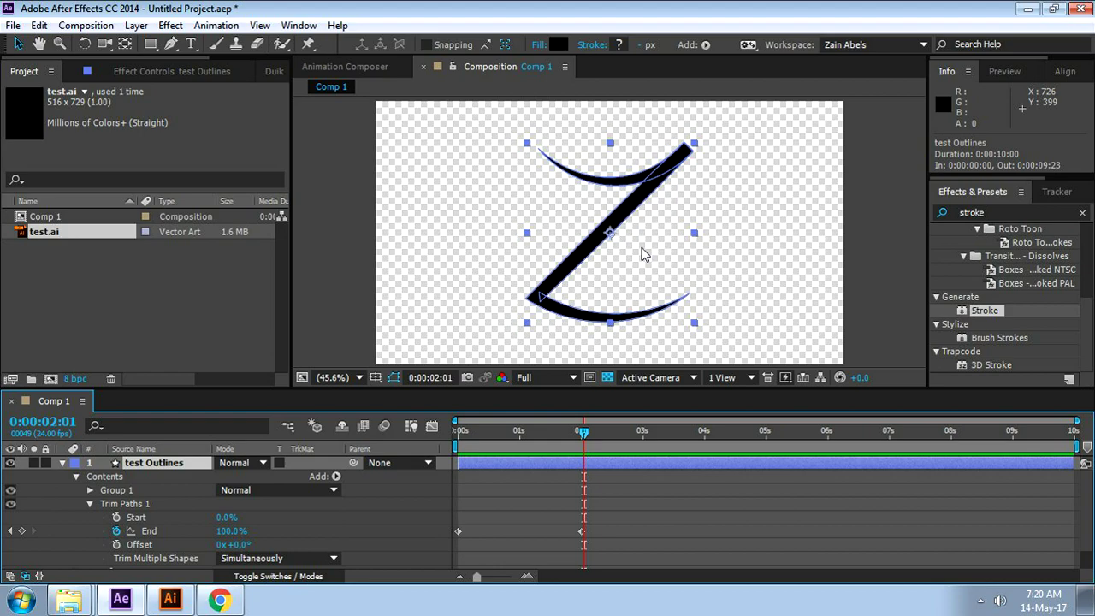
pyautogui.press('`')
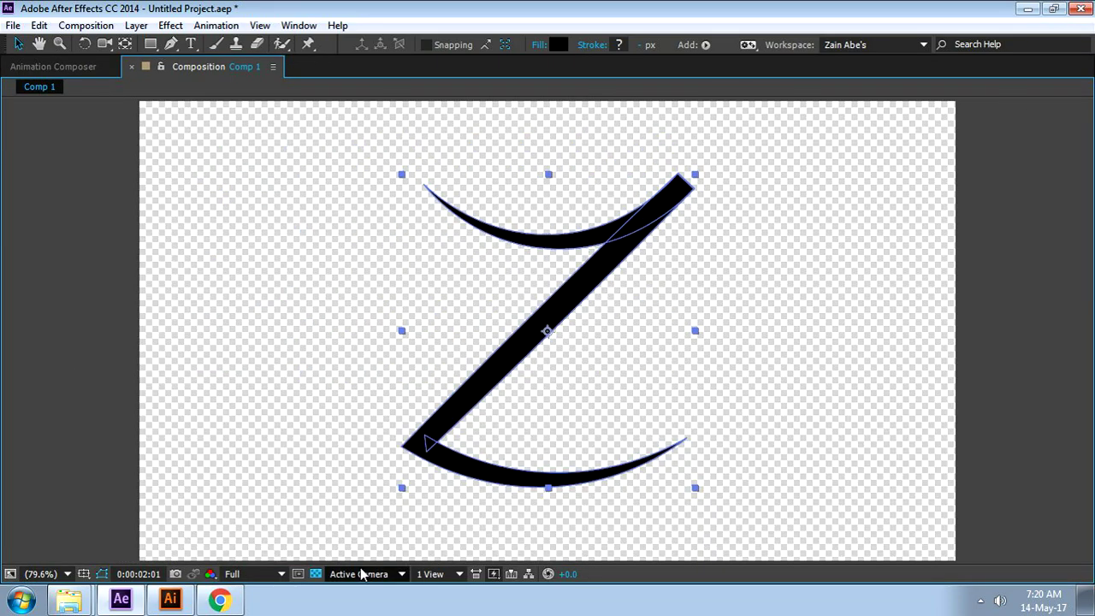
pyautogui.click(316, 574)
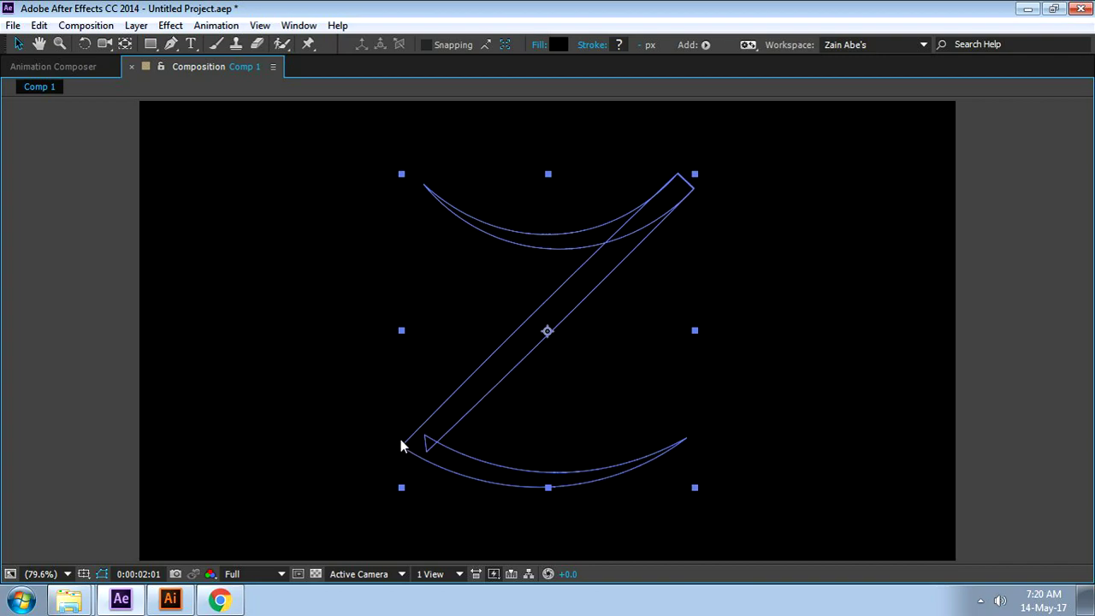
pyautogui.click(170, 599)
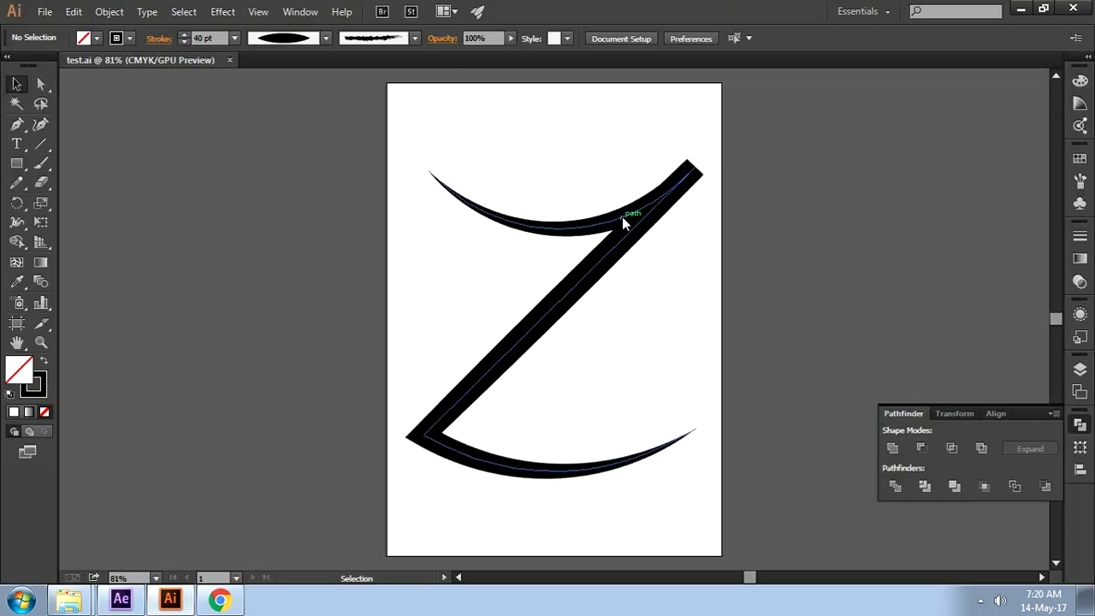
# - Inspect the original Z path in Illustrator, compare it with the outlines in After Effects, and restore the normal panel layout
pyautogui.click(622, 219)
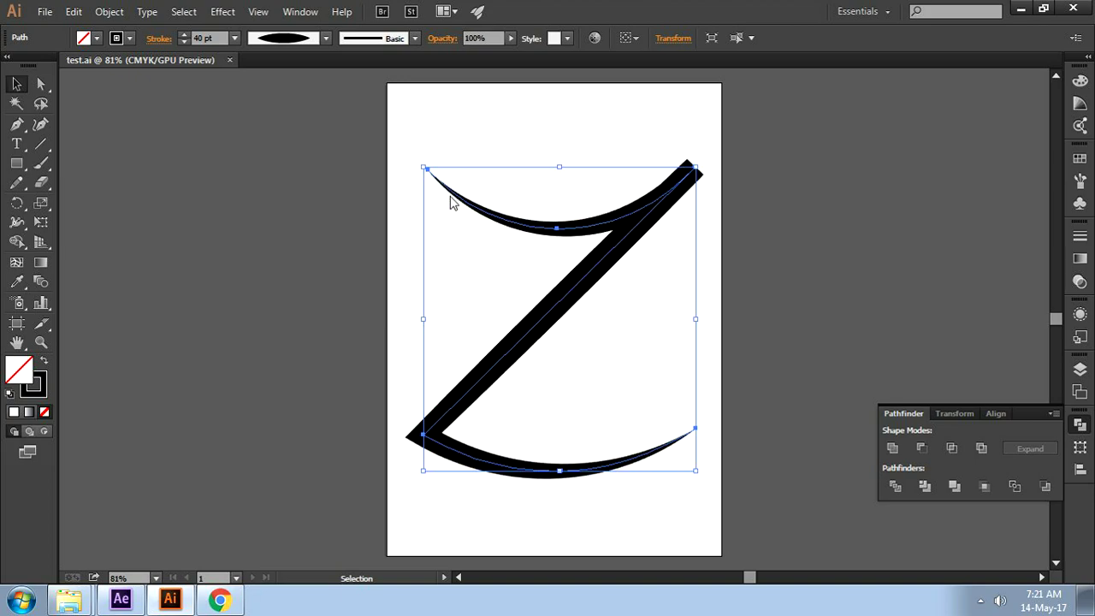
pyautogui.click(120, 599)
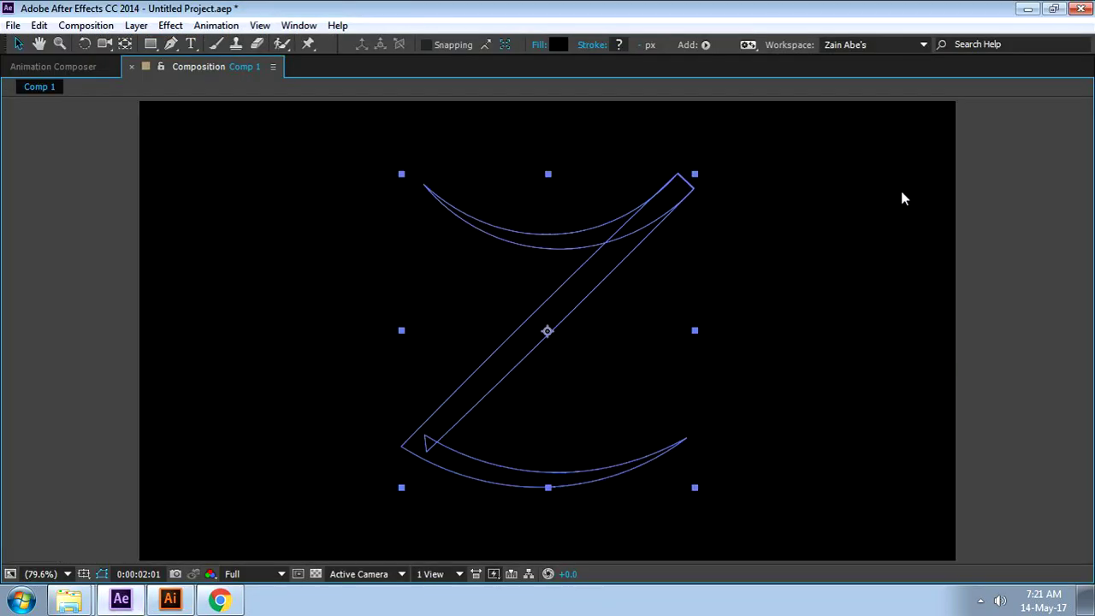
pyautogui.click(1011, 218)
pyautogui.click(582, 268)
pyautogui.press('`')
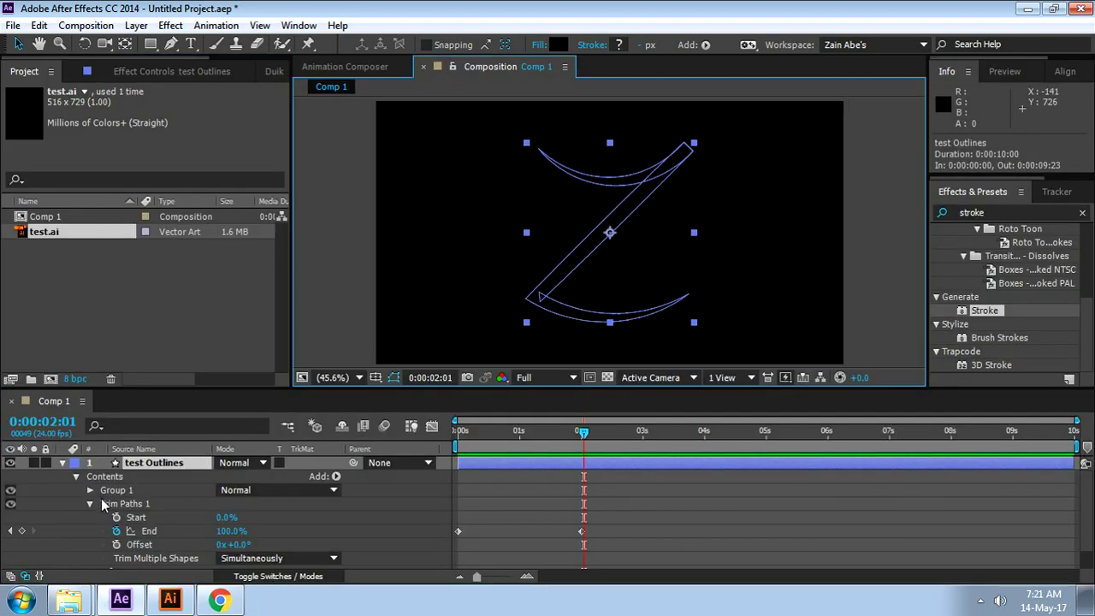
# - Turn on the transparency grid for Comp 1 and scrub back from 2 seconds to review the trimmed Z
pyautogui.click(83, 521)
pyautogui.click(147, 467)
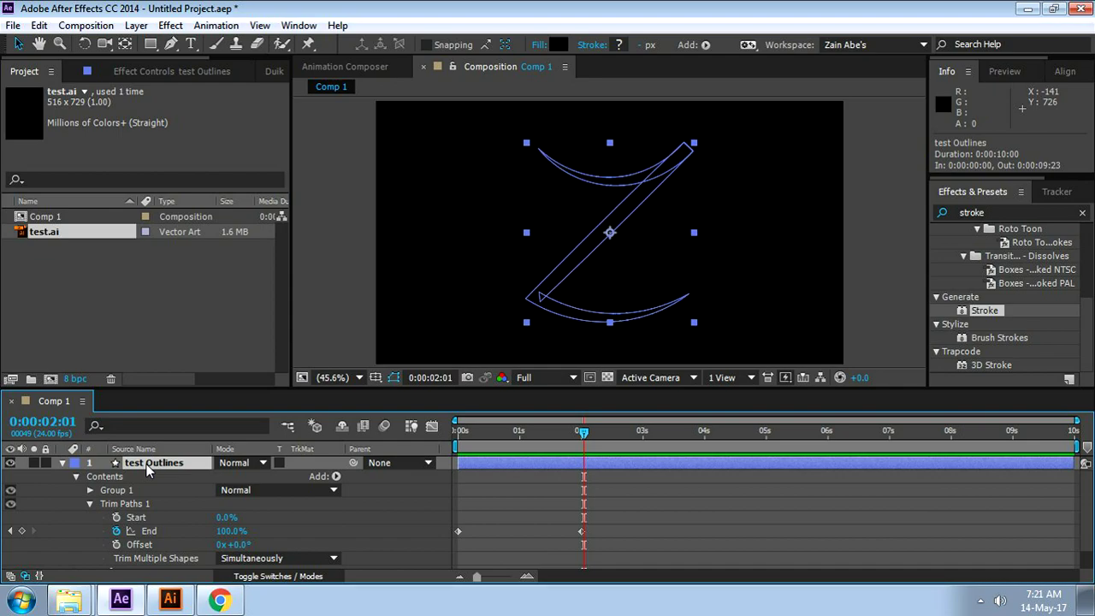
pyautogui.click(608, 377)
pyautogui.click(621, 520)
pyautogui.moveTo(582, 431)
pyautogui.mouseDown()
pyautogui.moveTo(458, 440)
pyautogui.moveTo(503, 463)
pyautogui.moveTo(581, 465)
pyautogui.moveTo(441, 476)
pyautogui.moveTo(566, 484)
pyautogui.moveTo(491, 492)
pyautogui.mouseUp()
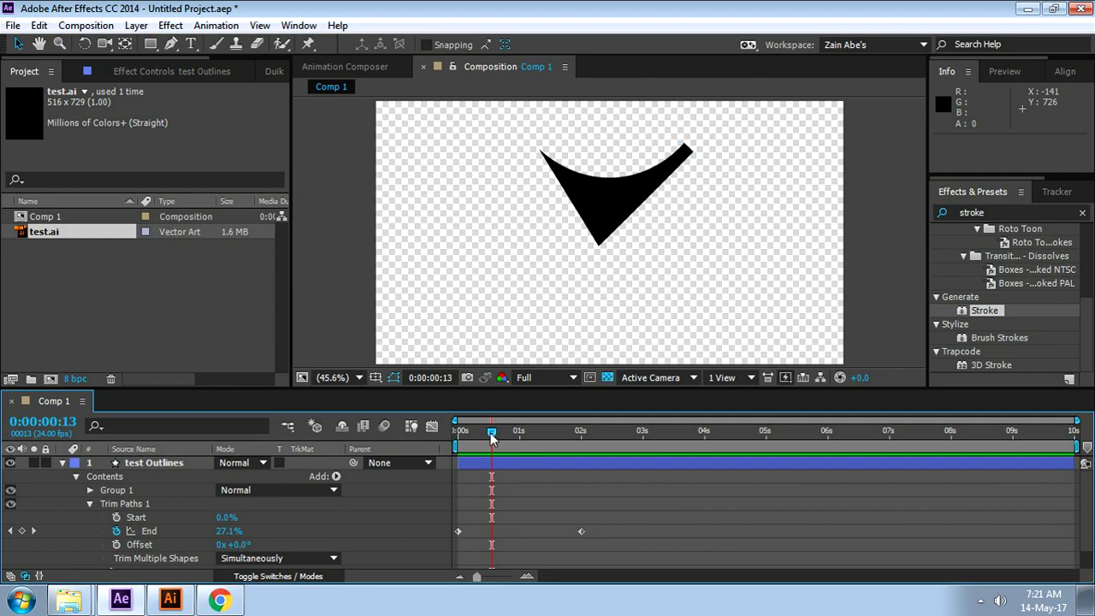
# - Return to 0 seconds, remove the Trim Paths End keyframes and set End to 100%
pyautogui.moveTo(492, 431); pyautogui.dragTo(421, 445)
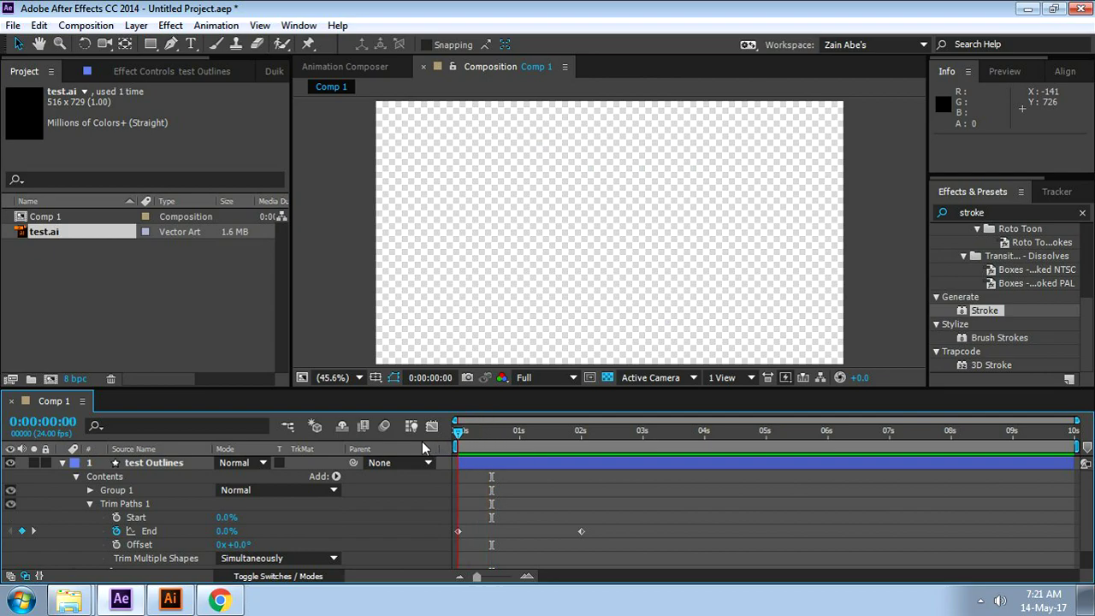
pyautogui.click(116, 530)
pyautogui.moveTo(227, 531); pyautogui.dragTo(561, 536)
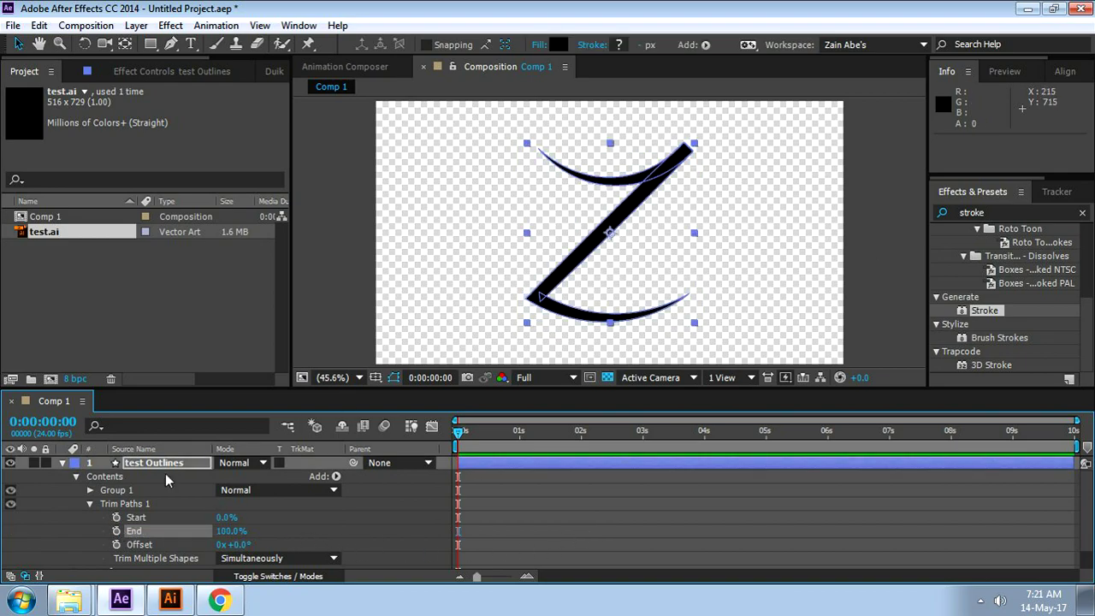
pyautogui.click(324, 530)
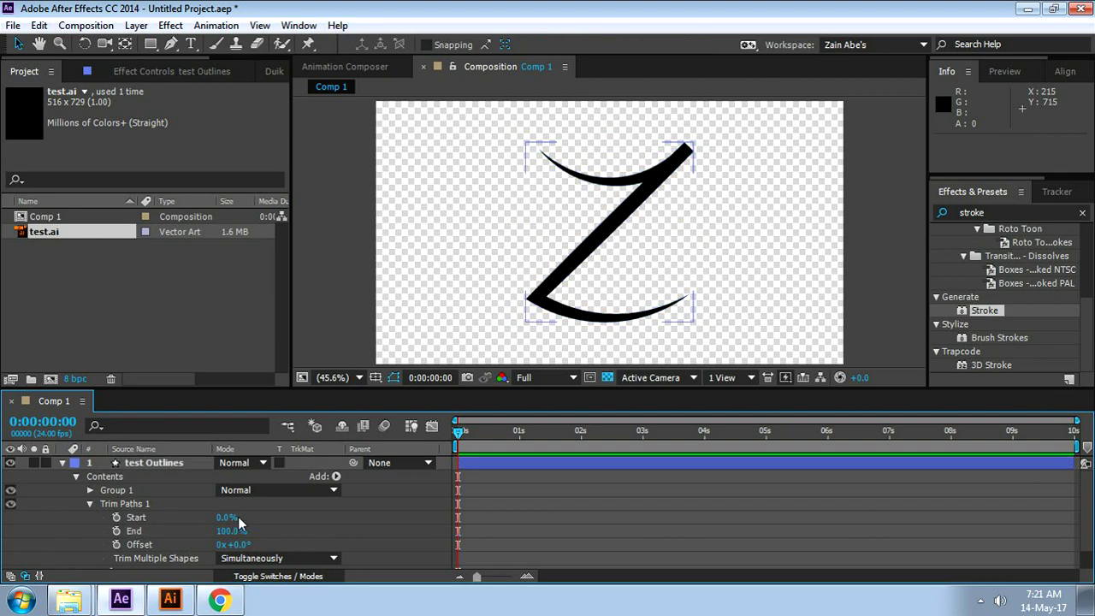
pyautogui.click(403, 529)
pyautogui.click(467, 423)
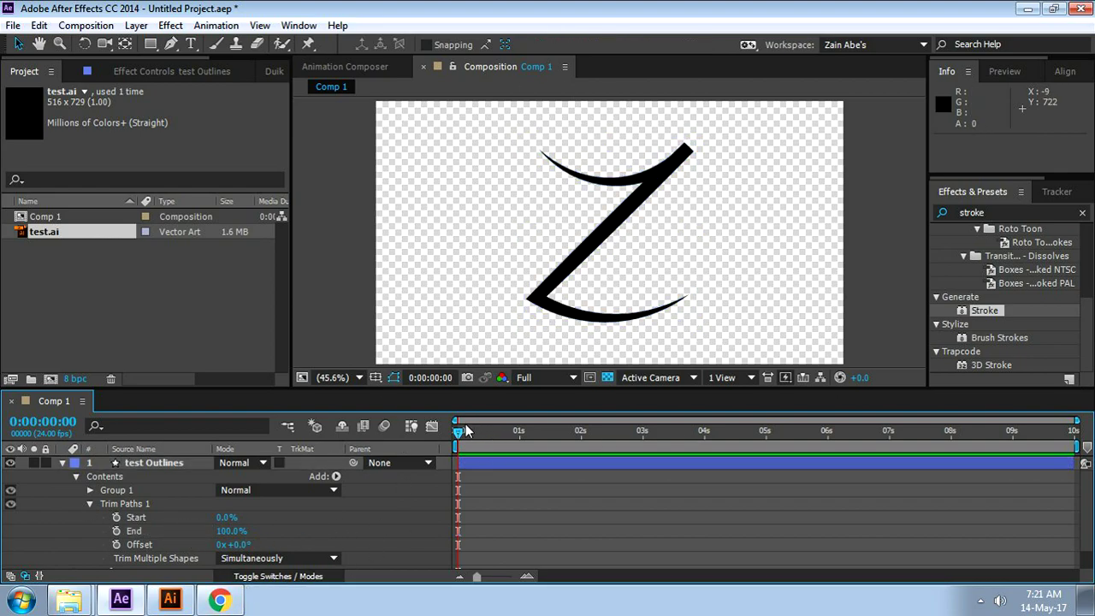
pyautogui.click(342, 490)
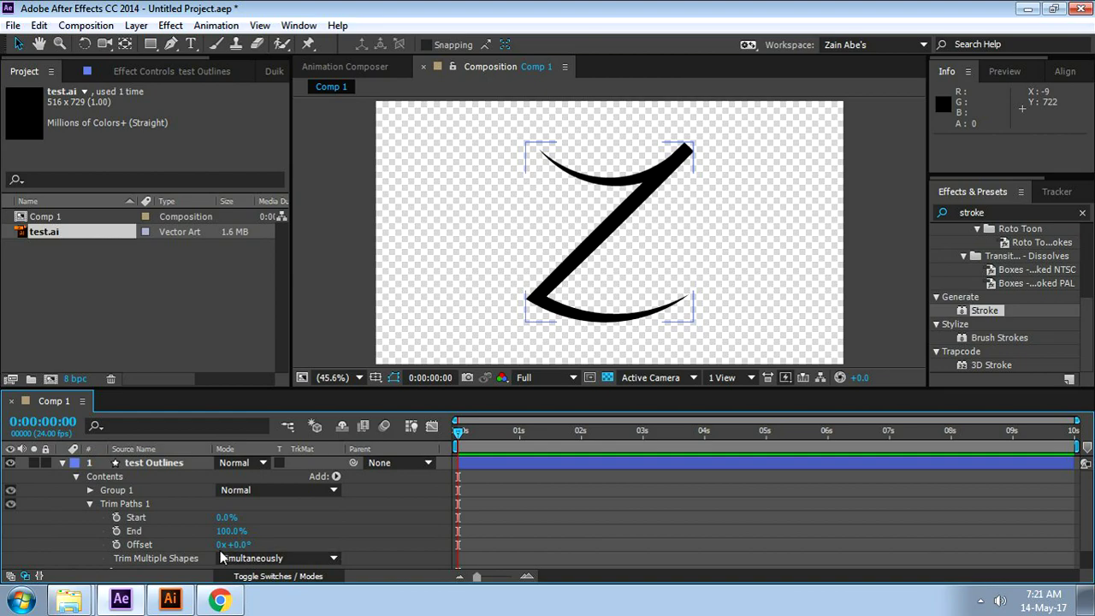
# - Set both the Trim Paths Start and End values to 50%
pyautogui.click(226, 517)
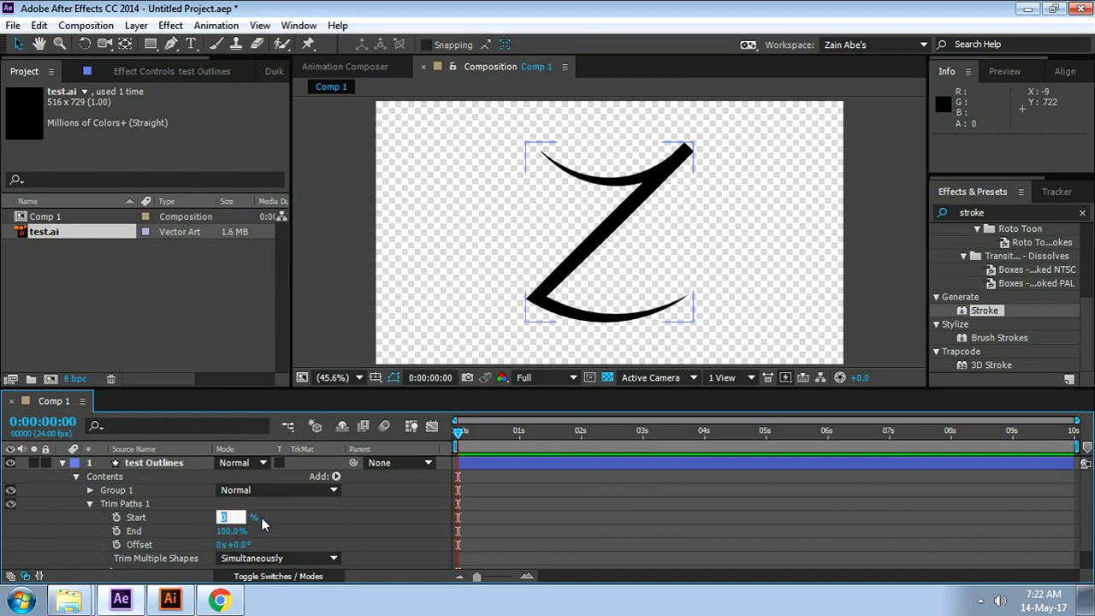
pyautogui.write('50')
pyautogui.press('Return')
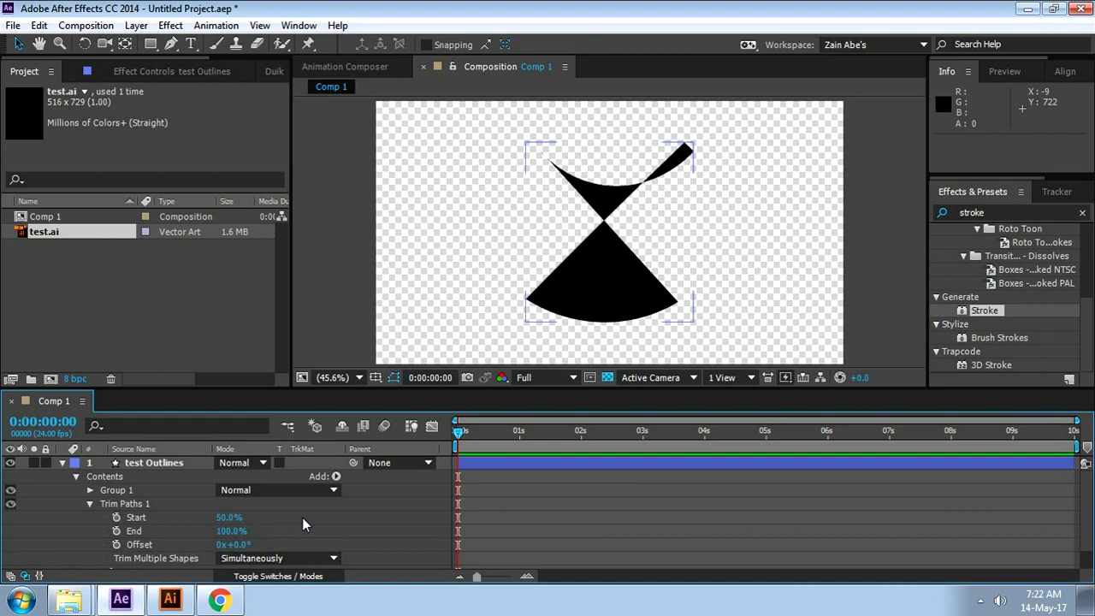
pyautogui.click(225, 531)
pyautogui.write('50')
pyautogui.press('Return')
# - Keyframe the Trim Paths Start and End properties at 0 seconds
pyautogui.click(117, 518)
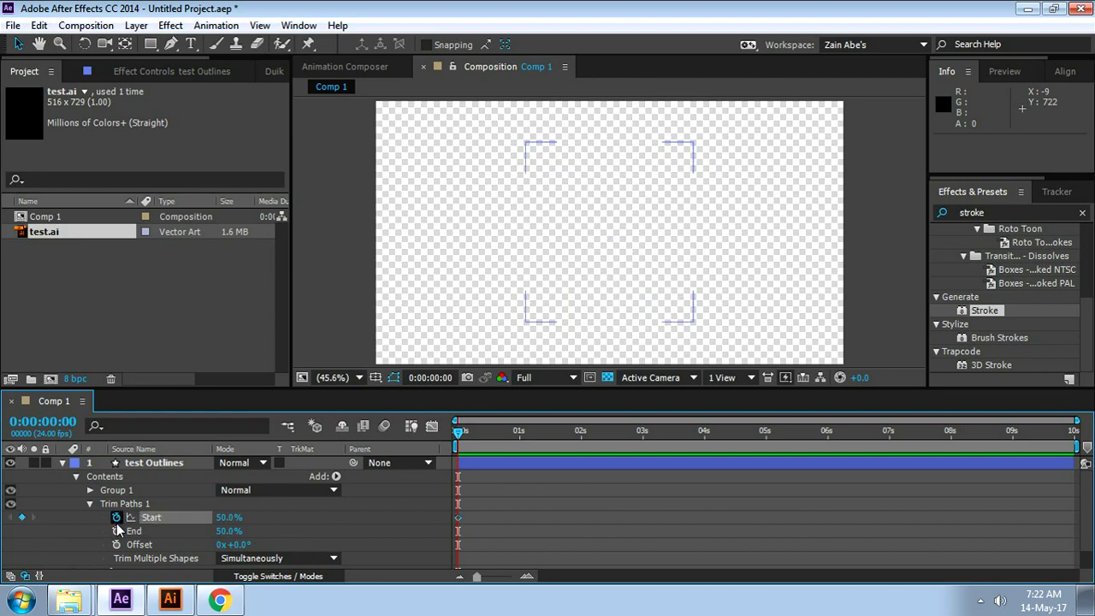
pyautogui.click(116, 531)
pyautogui.click(319, 523)
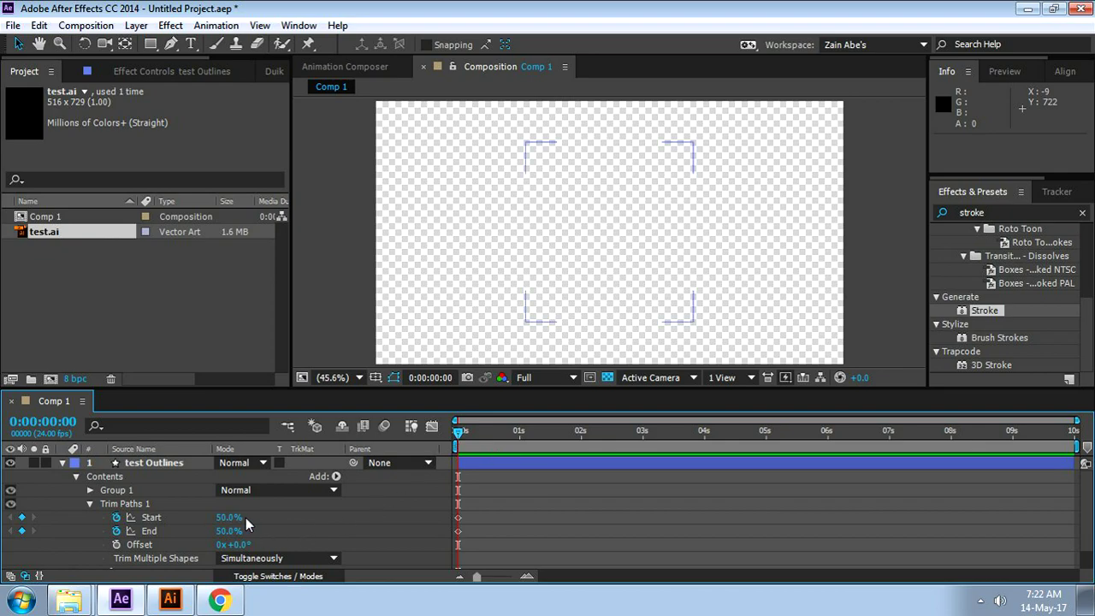
pyautogui.click(151, 518)
pyautogui.click(154, 531)
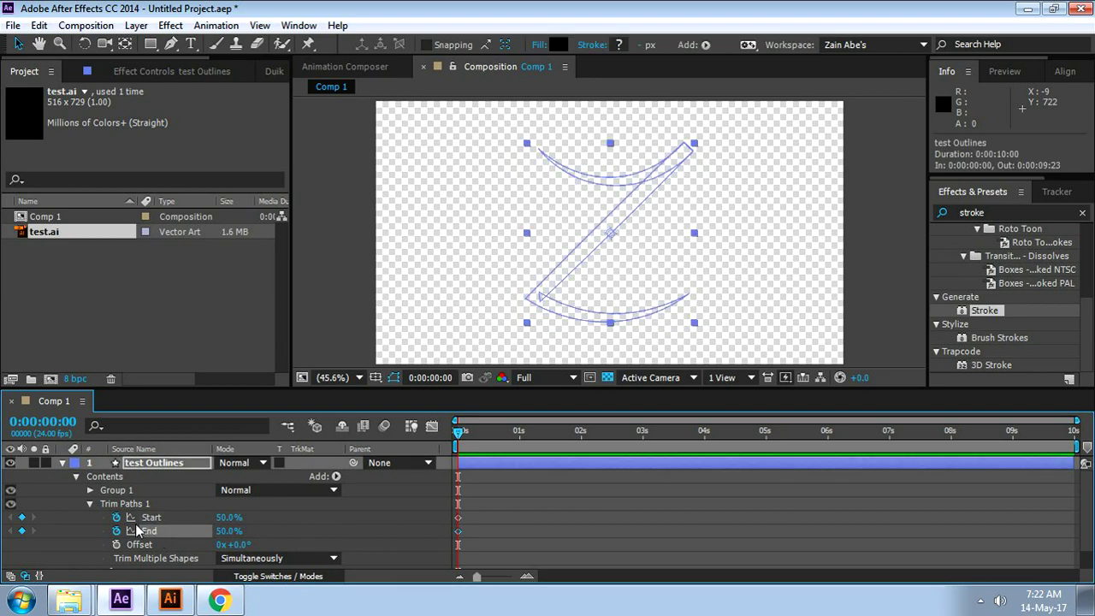
pyautogui.click(96, 520)
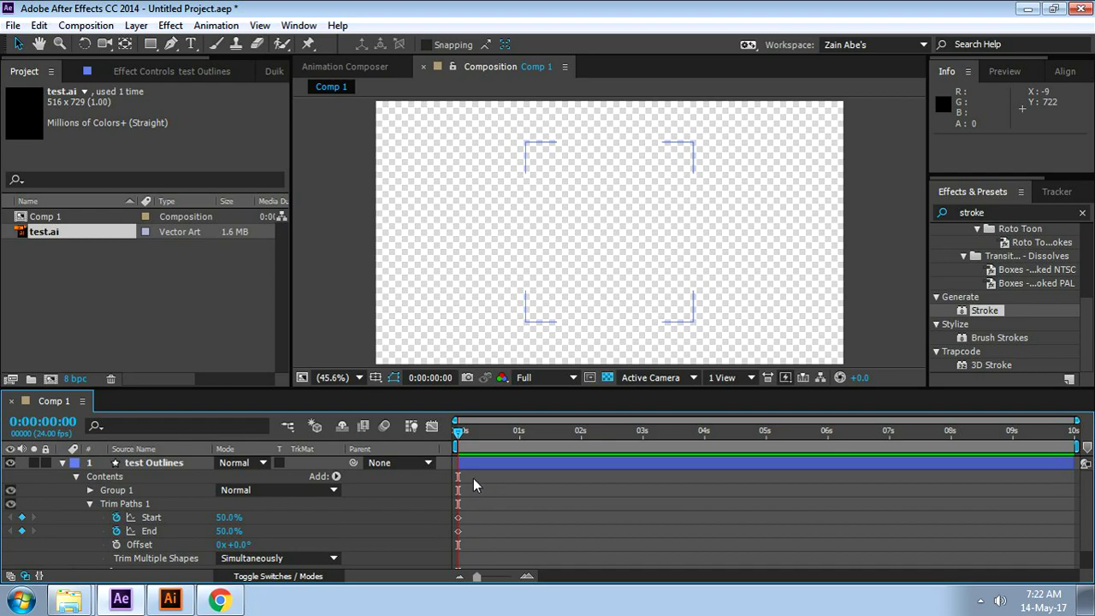
# - Add Trim Paths keyframes at 2 seconds with Start at 0% and End at 100%
pyautogui.moveTo(454, 434); pyautogui.dragTo(579, 444)
pyautogui.moveTo(231, 519); pyautogui.dragTo(325, 520)
pyautogui.moveTo(231, 534); pyautogui.dragTo(127, 542)
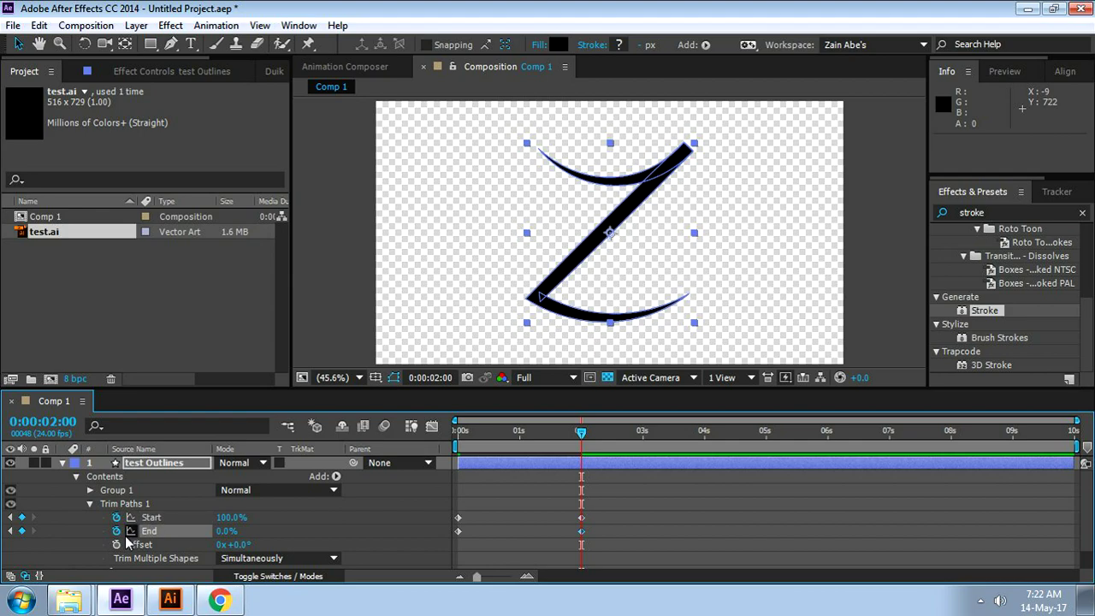
pyautogui.click(231, 516)
pyautogui.write('0')
pyautogui.press('Return')
pyautogui.moveTo(226, 531); pyautogui.dragTo(351, 527)
pyautogui.press('F2')
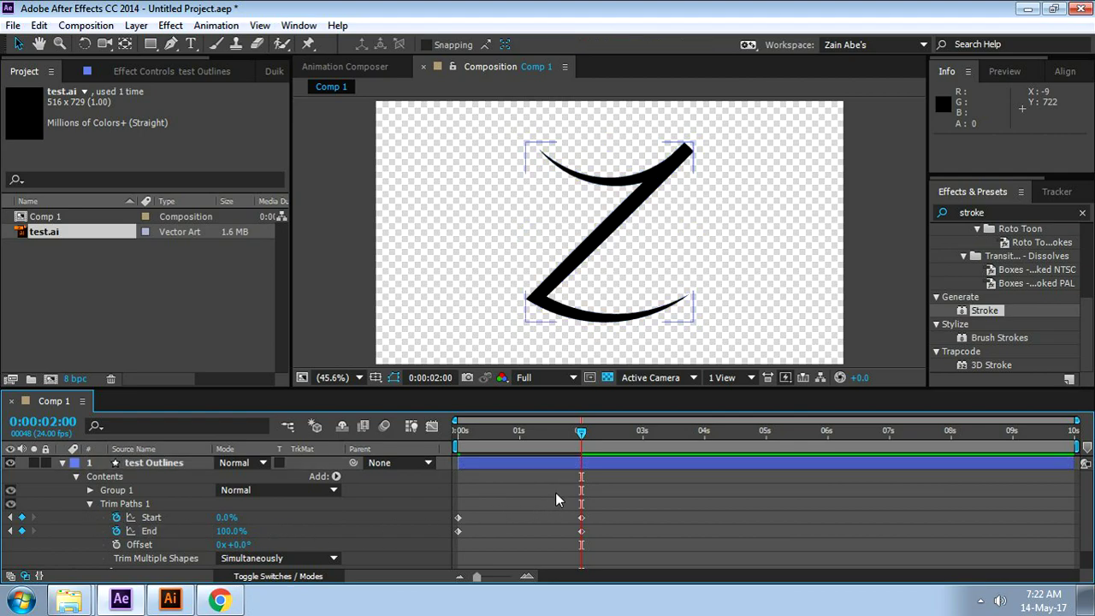
# - Scrub through the first two seconds to check how the Z grows with both Start and End animated
pyautogui.moveTo(581, 453)
pyautogui.mouseDown()
pyautogui.moveTo(455, 449)
pyautogui.moveTo(524, 477)
pyautogui.moveTo(590, 484)
pyautogui.mouseUp()
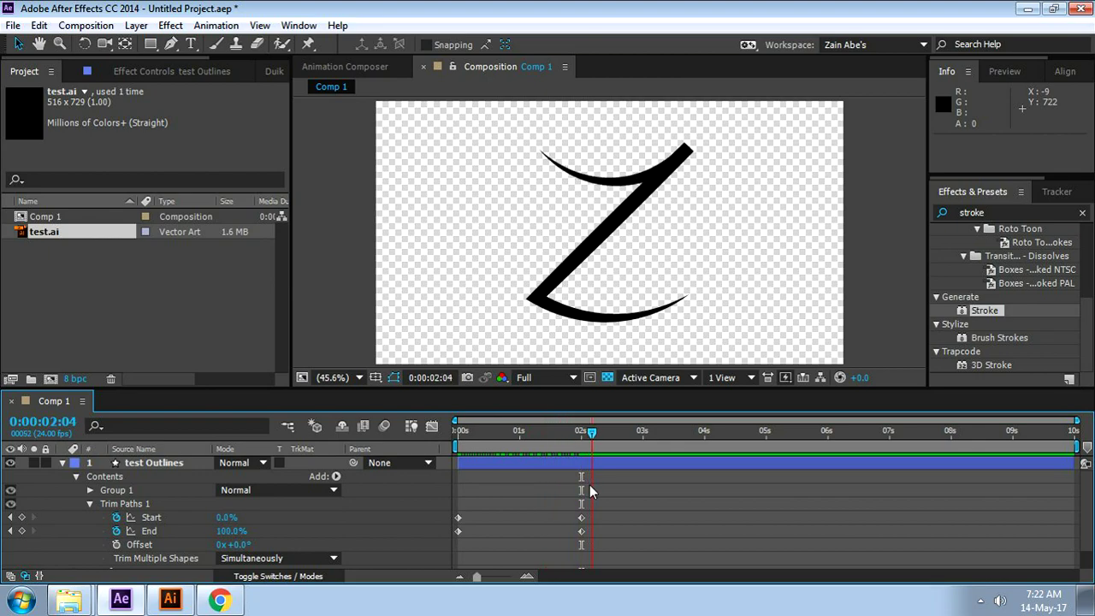
pyautogui.moveTo(589, 485); pyautogui.dragTo(424, 508)
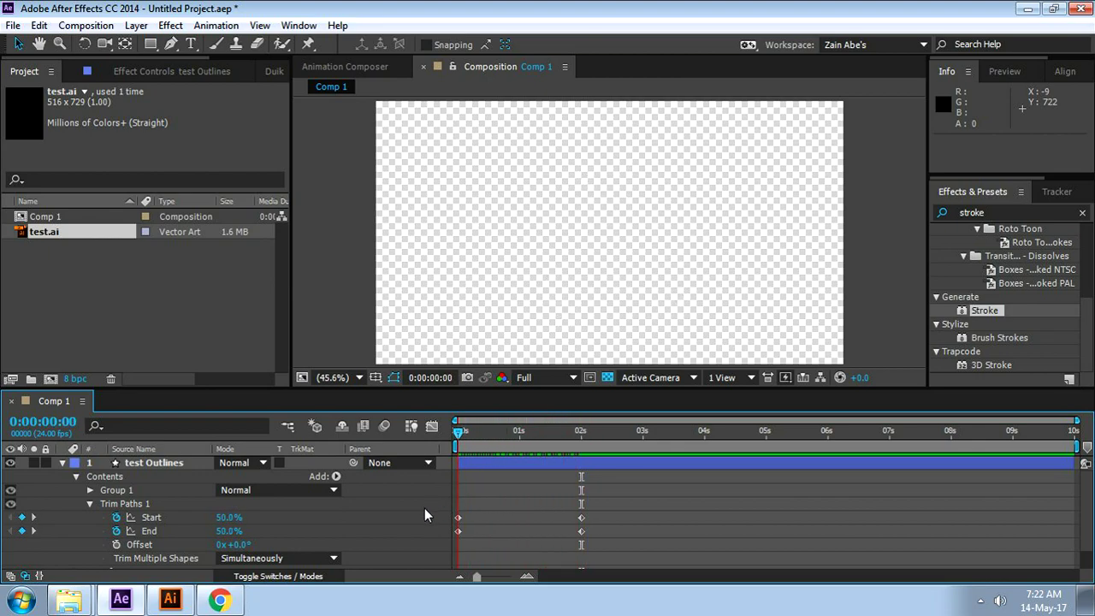
pyautogui.click(423, 515)
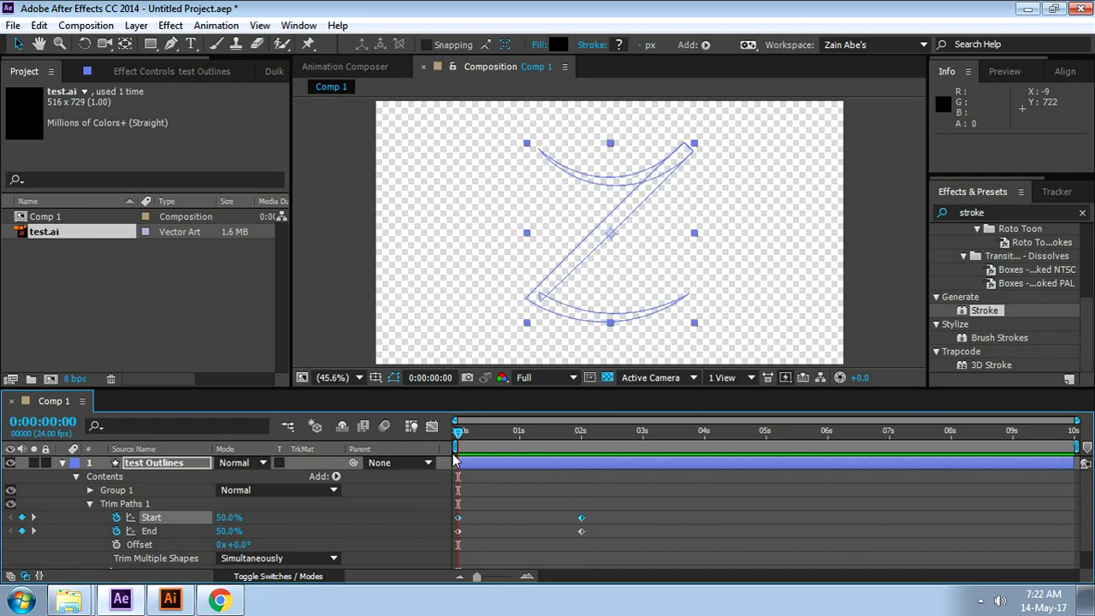
pyautogui.moveTo(460, 438)
pyautogui.mouseDown()
pyautogui.moveTo(585, 475)
pyautogui.moveTo(445, 512)
pyautogui.mouseUp()
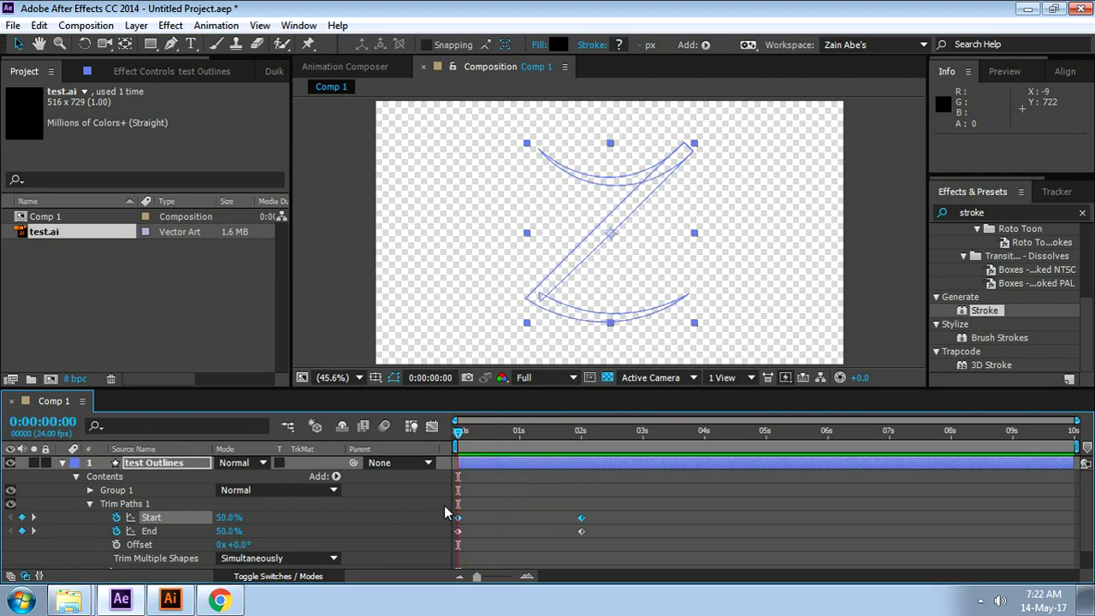
pyautogui.click(86, 532)
pyautogui.moveTo(456, 430)
pyautogui.mouseDown()
pyautogui.moveTo(590, 453)
pyautogui.moveTo(466, 482)
pyautogui.moveTo(611, 477)
pyautogui.moveTo(493, 499)
pyautogui.moveTo(597, 493)
pyautogui.moveTo(569, 502)
pyautogui.moveTo(449, 521)
pyautogui.mouseUp()
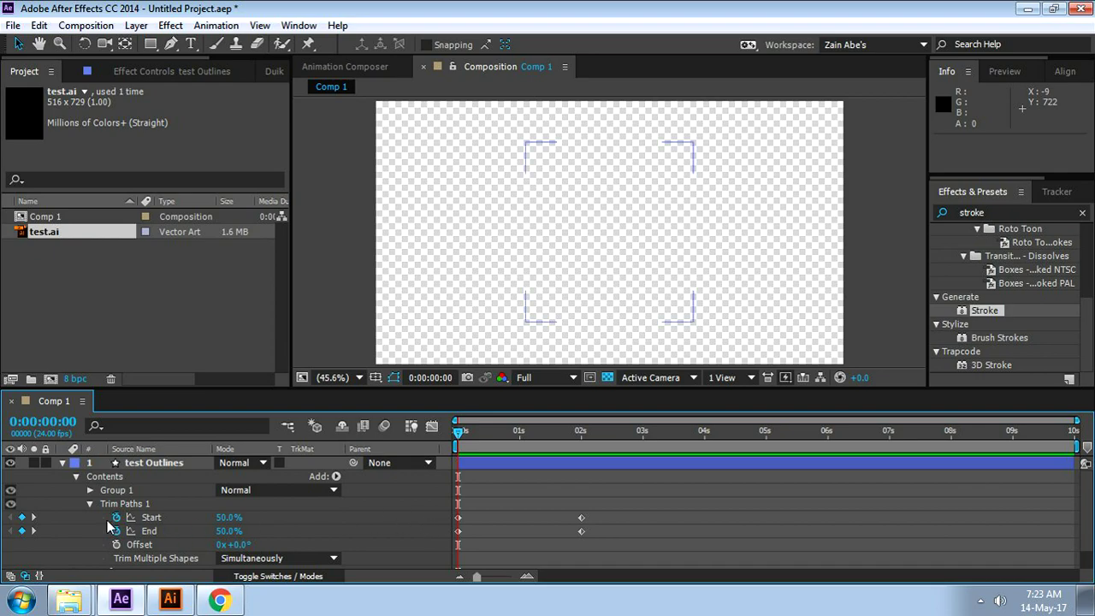
# - At 2 seconds, show the Z outline's vertices in an enlarged composition view and select the one at the upper curve's thin tip
pyautogui.moveTo(450, 431); pyautogui.dragTo(581, 451)
pyautogui.click(630, 197)
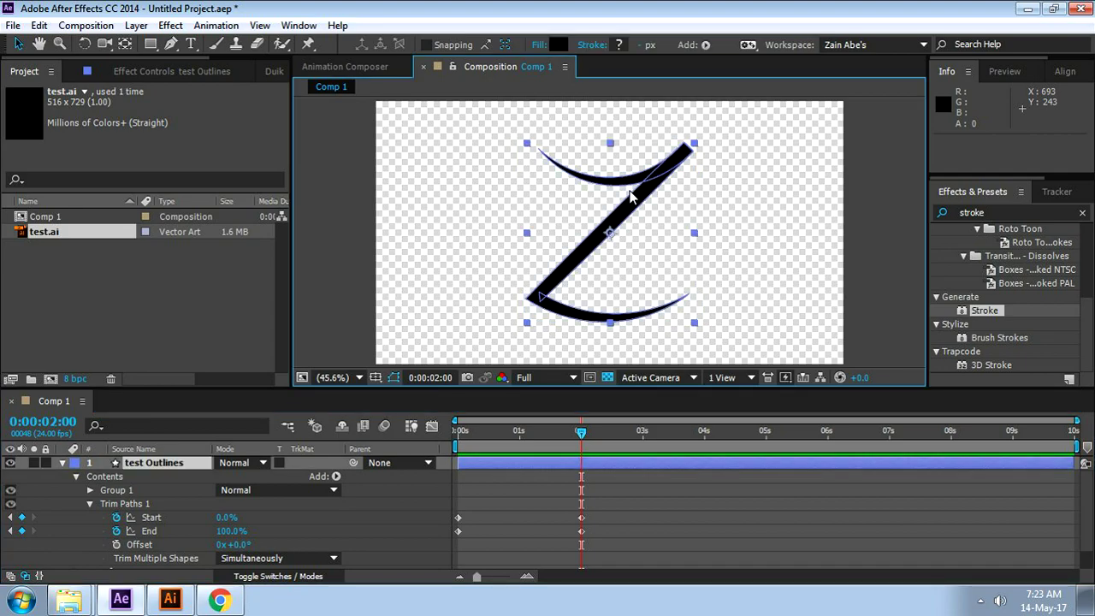
pyautogui.press('`')
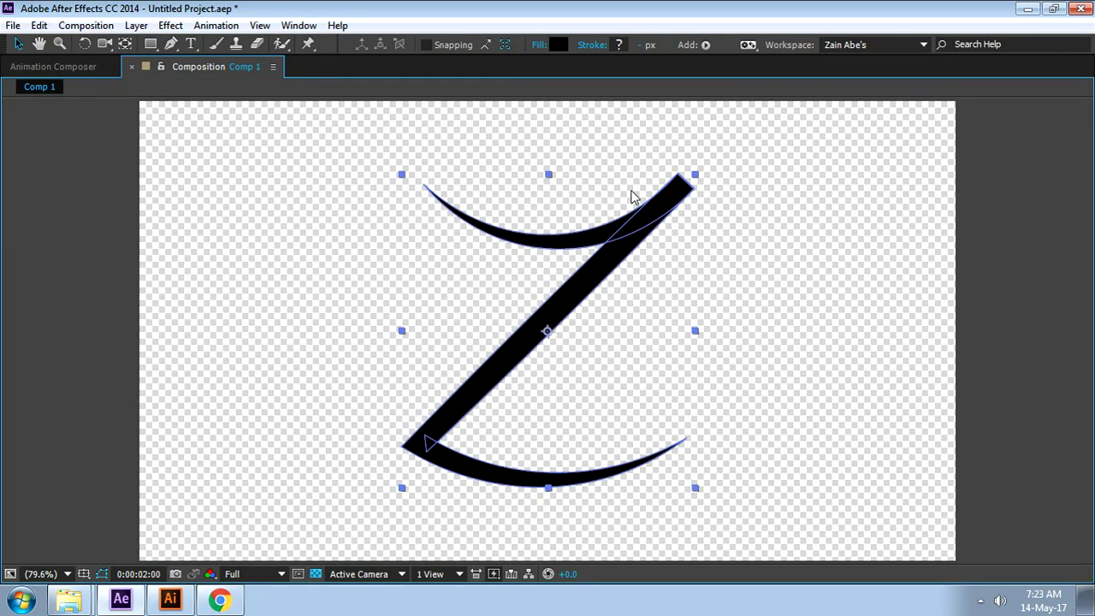
pyautogui.doubleClick(568, 239)
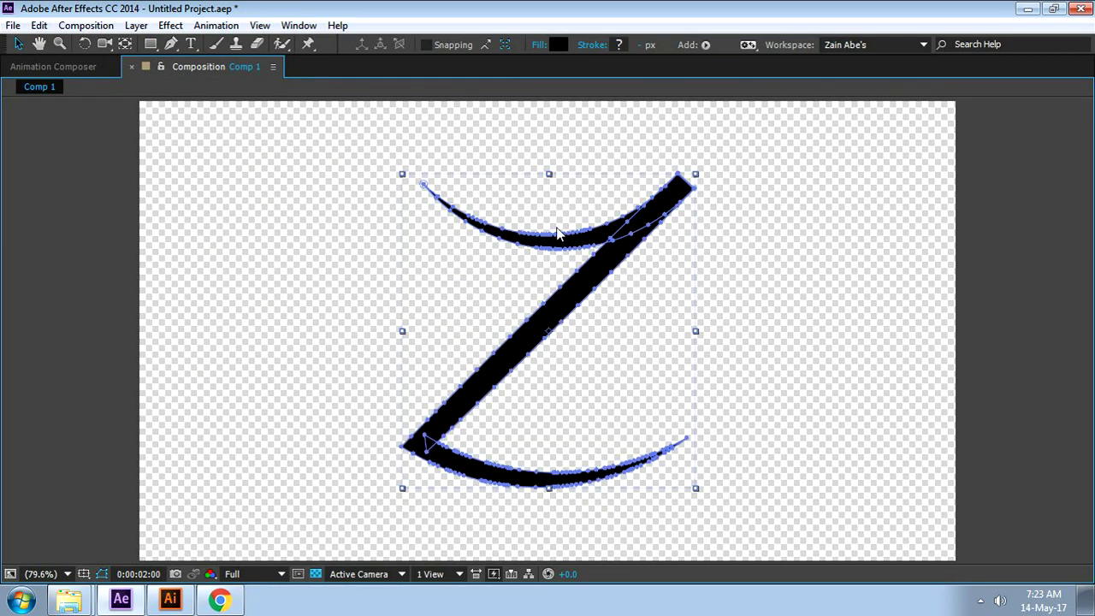
pyautogui.click(425, 186)
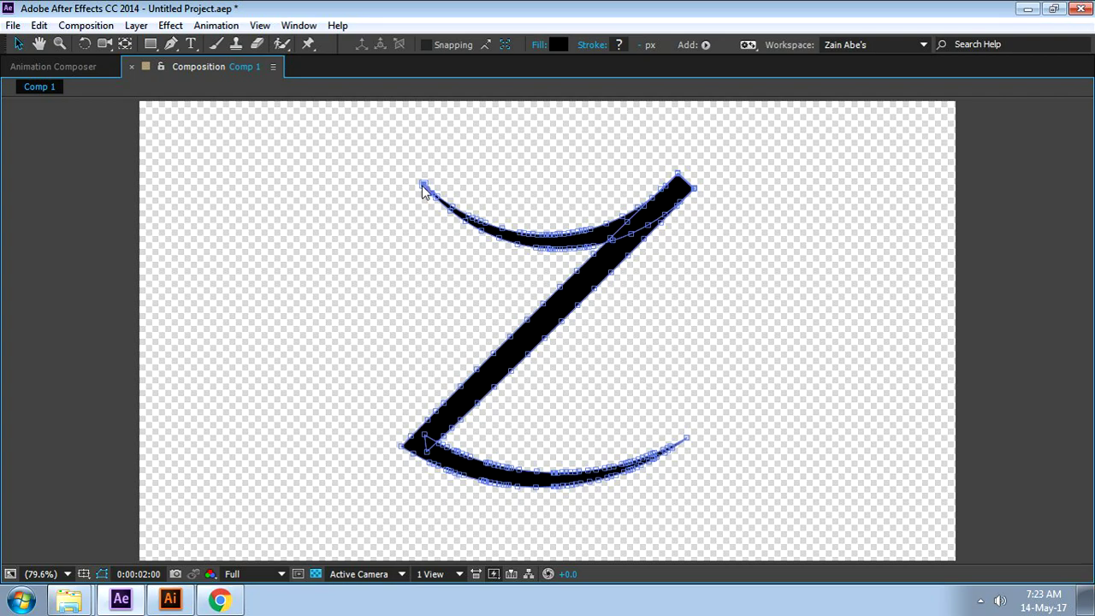
# - Make the vertex at the lower curve's thin tip the first vertex of the Z path and restore the panel layout
pyautogui.click(686, 437)
pyautogui.rightClick(686, 441)
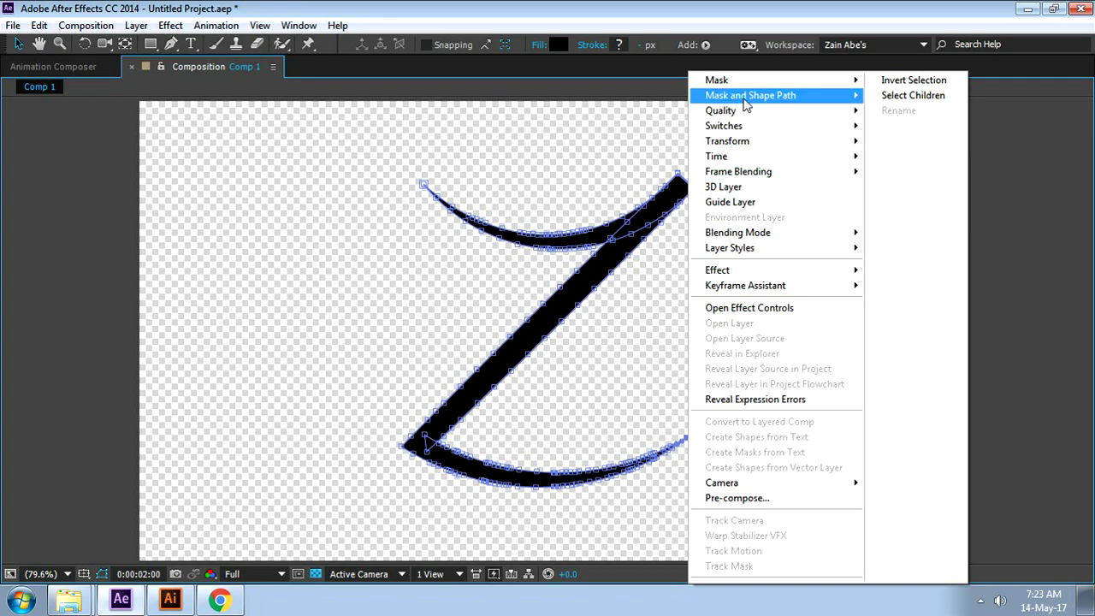
pyautogui.moveTo(743, 97)
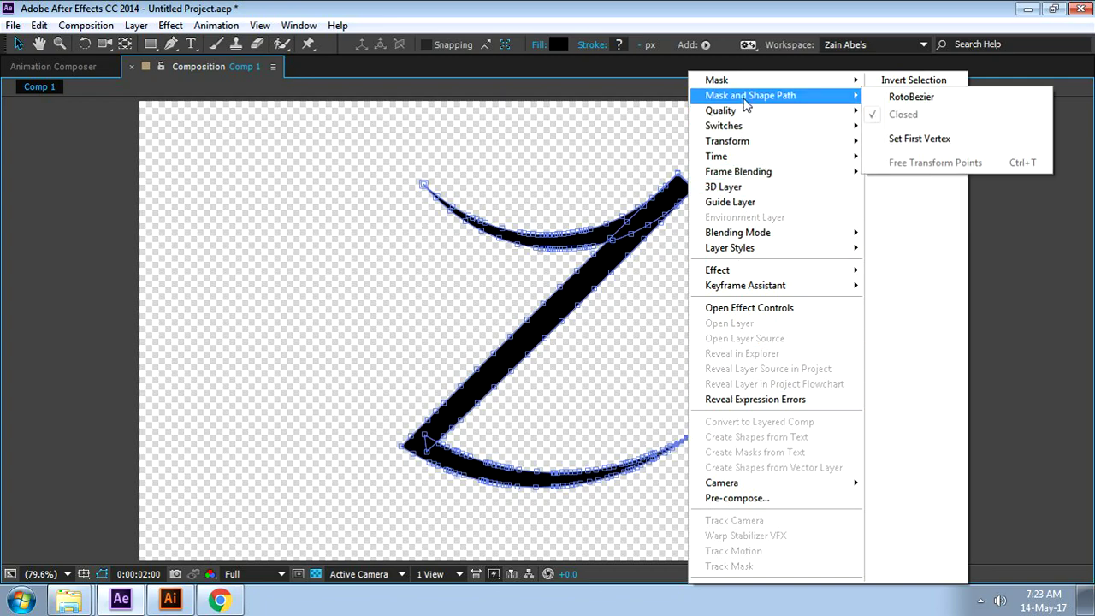
pyautogui.click(919, 139)
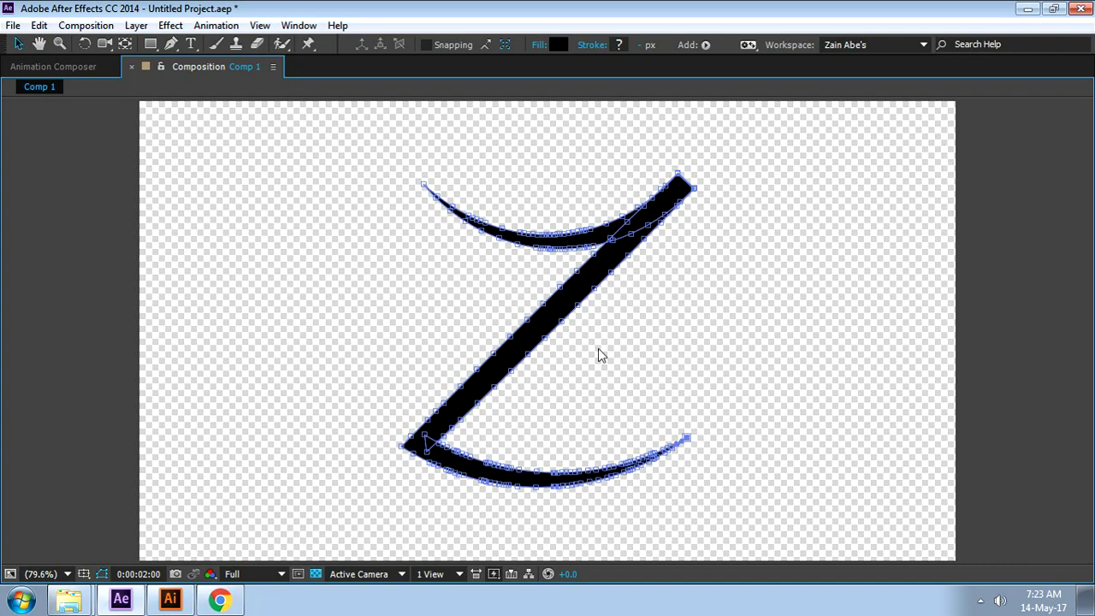
pyautogui.press('`')
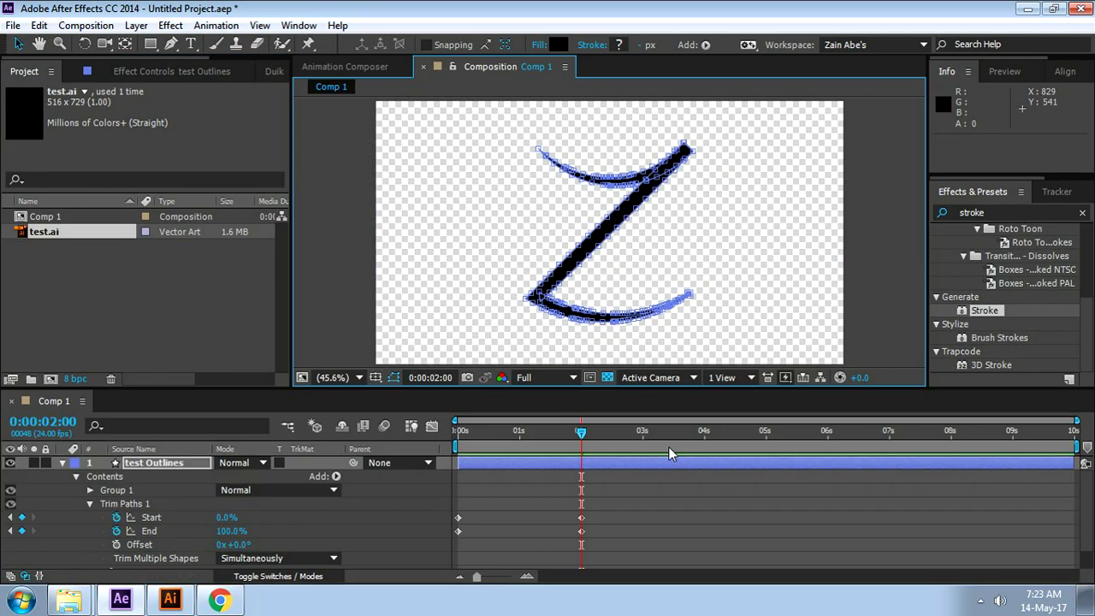
# - Scrub Comp 1 from 0 to just past 2 seconds to check the reveal with the changed first vertex
pyautogui.click(619, 545)
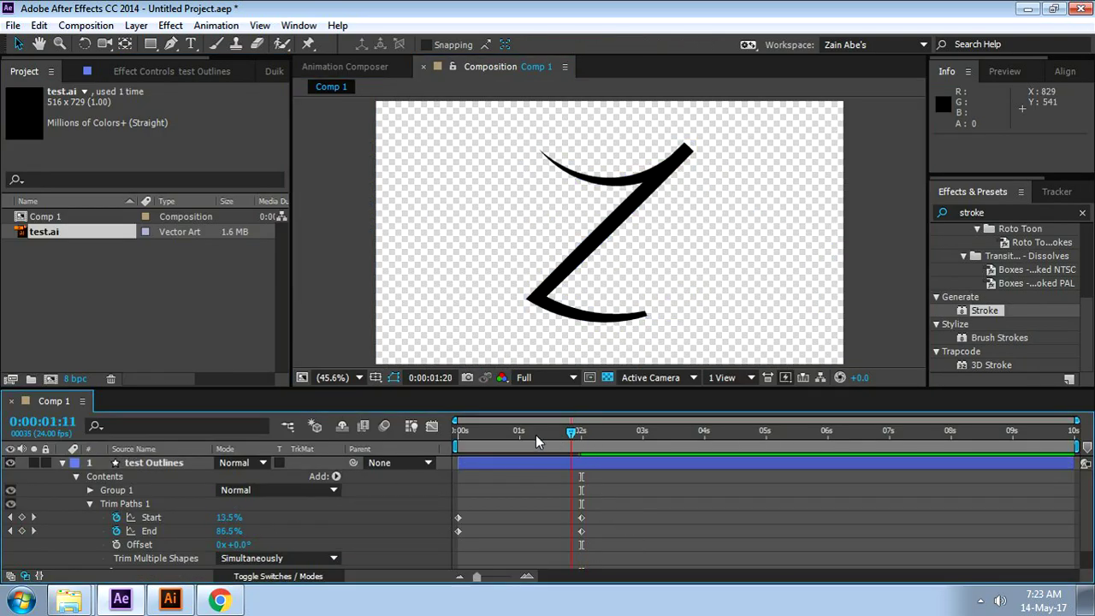
pyautogui.press('Home')
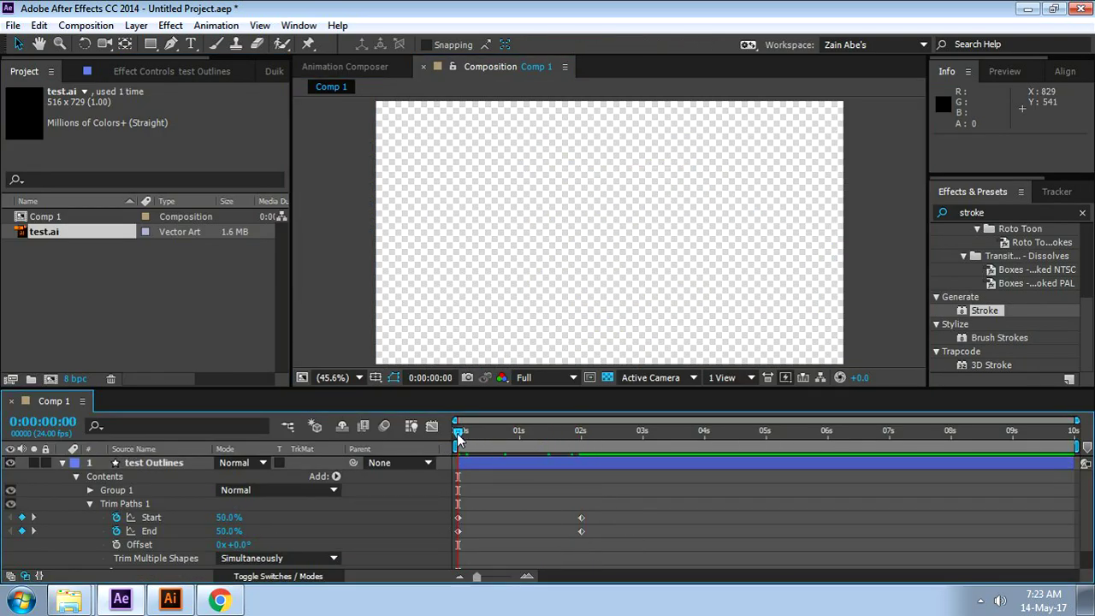
pyautogui.moveTo(458, 432)
pyautogui.mouseDown()
pyautogui.moveTo(598, 462)
pyautogui.moveTo(453, 496)
pyautogui.moveTo(475, 484)
pyautogui.moveTo(559, 494)
pyautogui.mouseUp()
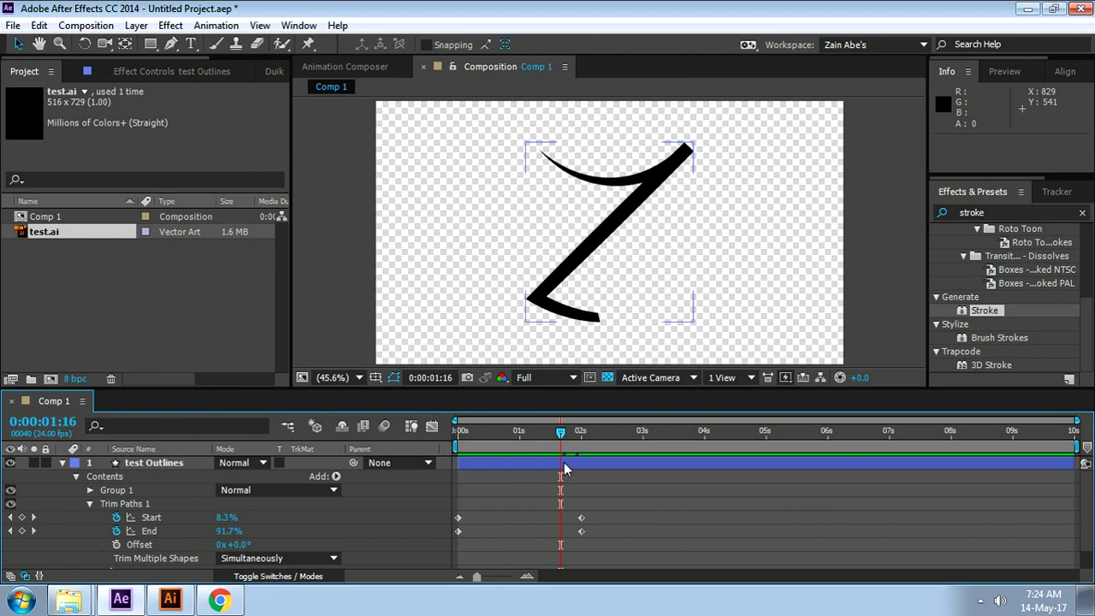
pyautogui.moveTo(559, 431)
pyautogui.mouseDown()
pyautogui.moveTo(445, 472)
pyautogui.moveTo(599, 492)
pyautogui.mouseUp()
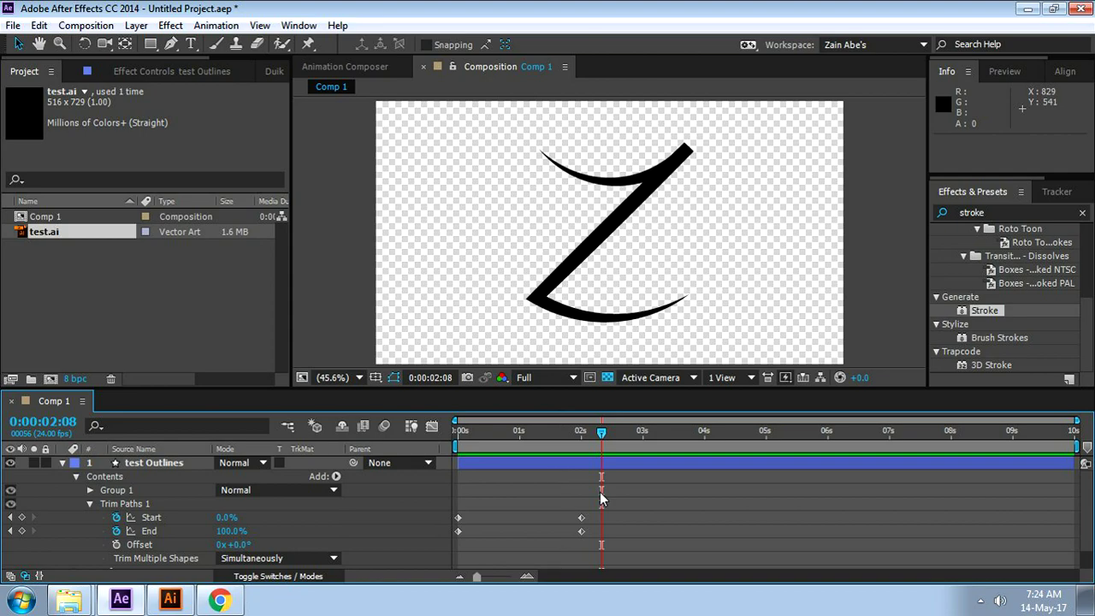
# - Select the Z outline layer and add a 0° Offset keyframe for Trim Paths 1 at 0 seconds
pyautogui.click(586, 267)
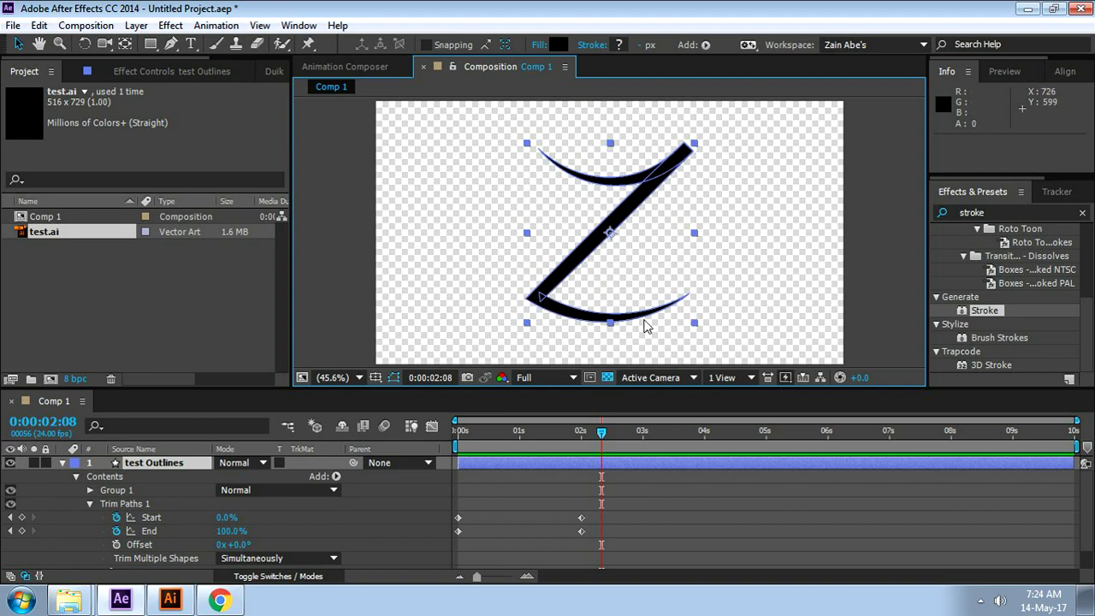
pyautogui.moveTo(604, 434)
pyautogui.mouseDown()
pyautogui.moveTo(457, 434)
pyautogui.moveTo(519, 444)
pyautogui.moveTo(516, 462)
pyautogui.moveTo(486, 477)
pyautogui.mouseUp()
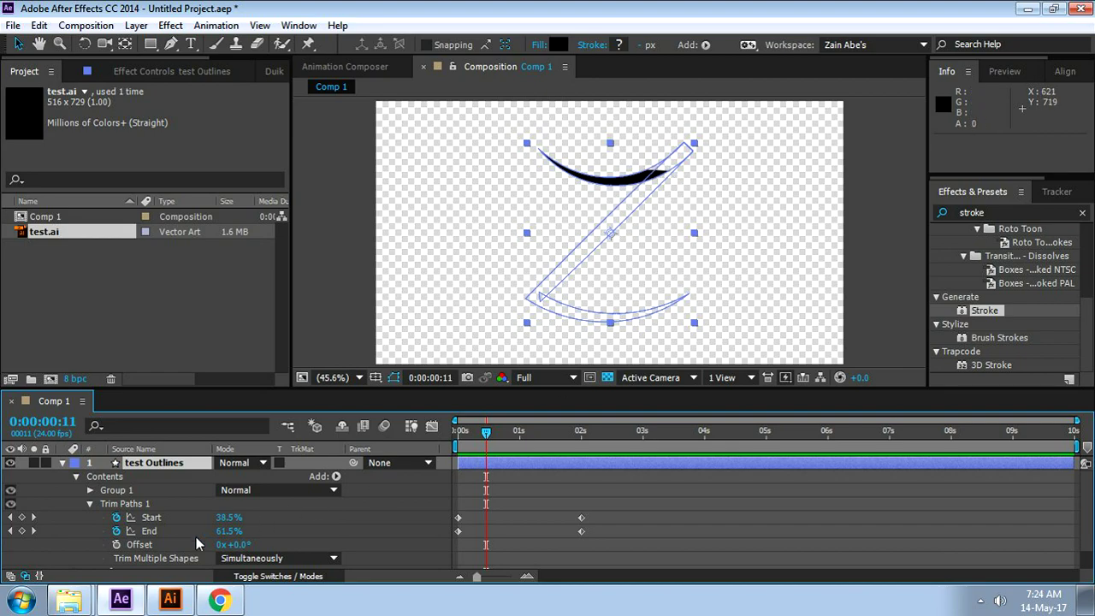
pyautogui.click(94, 534)
pyautogui.click(141, 544)
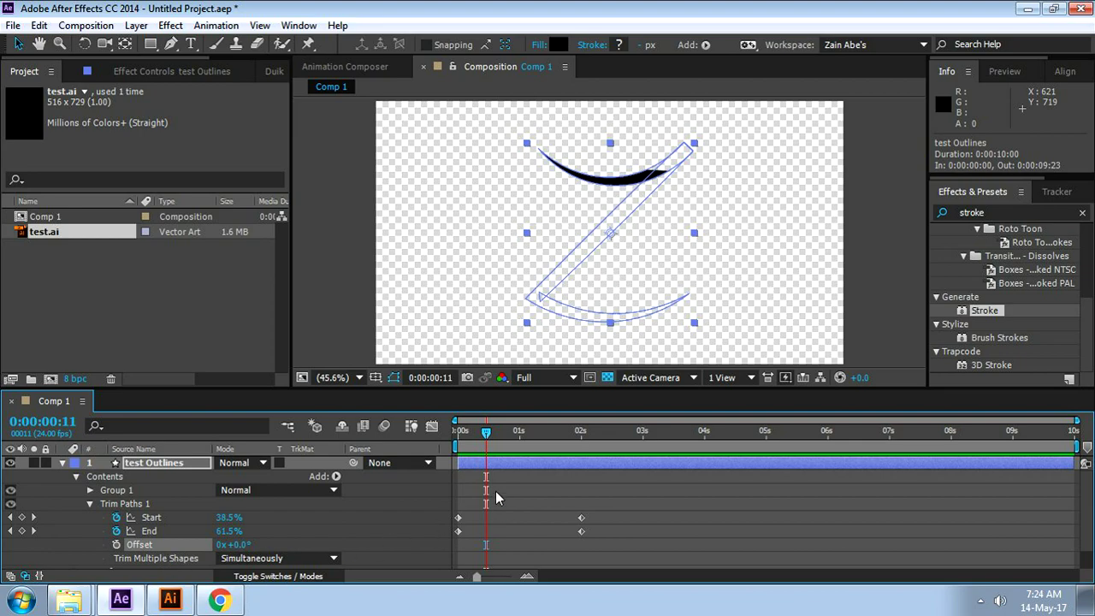
pyautogui.click(484, 433)
pyautogui.moveTo(484, 433)
pyautogui.mouseDown()
pyautogui.moveTo(450, 455)
pyautogui.moveTo(489, 446)
pyautogui.moveTo(476, 448)
pyautogui.mouseUp()
pyautogui.click(116, 544)
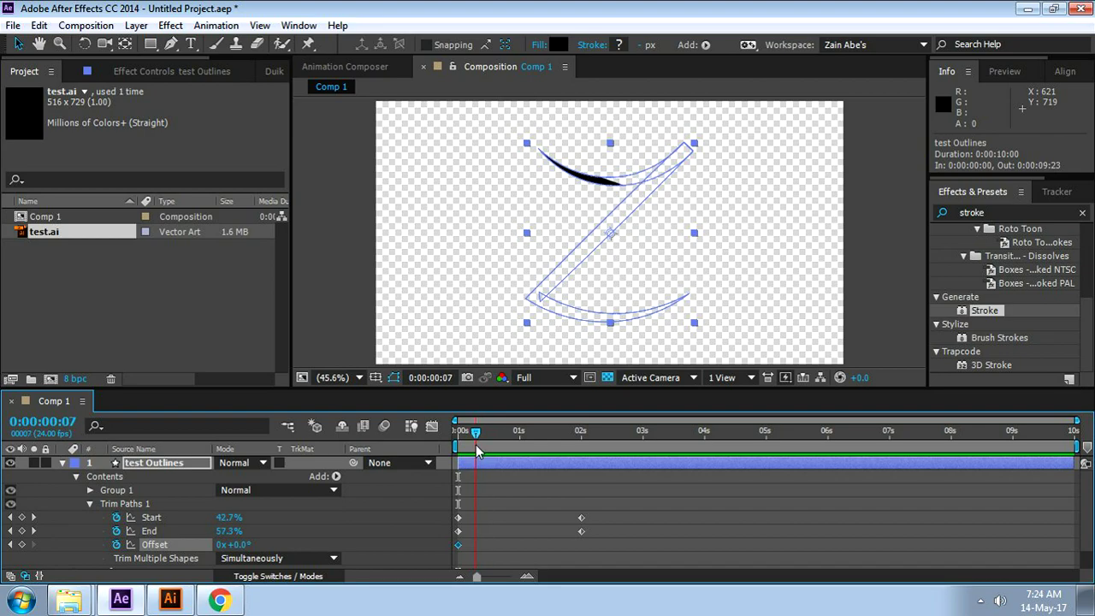
# - Keyframe the Trim Paths Offset at 3.4° early in the reveal and move that keyframe to frame 5
pyautogui.moveTo(244, 544); pyautogui.dragTo(242, 544)
pyautogui.moveTo(488, 457)
pyautogui.mouseDown()
pyautogui.moveTo(456, 454)
pyautogui.moveTo(475, 454)
pyautogui.moveTo(456, 455)
pyautogui.moveTo(472, 466)
pyautogui.mouseUp()
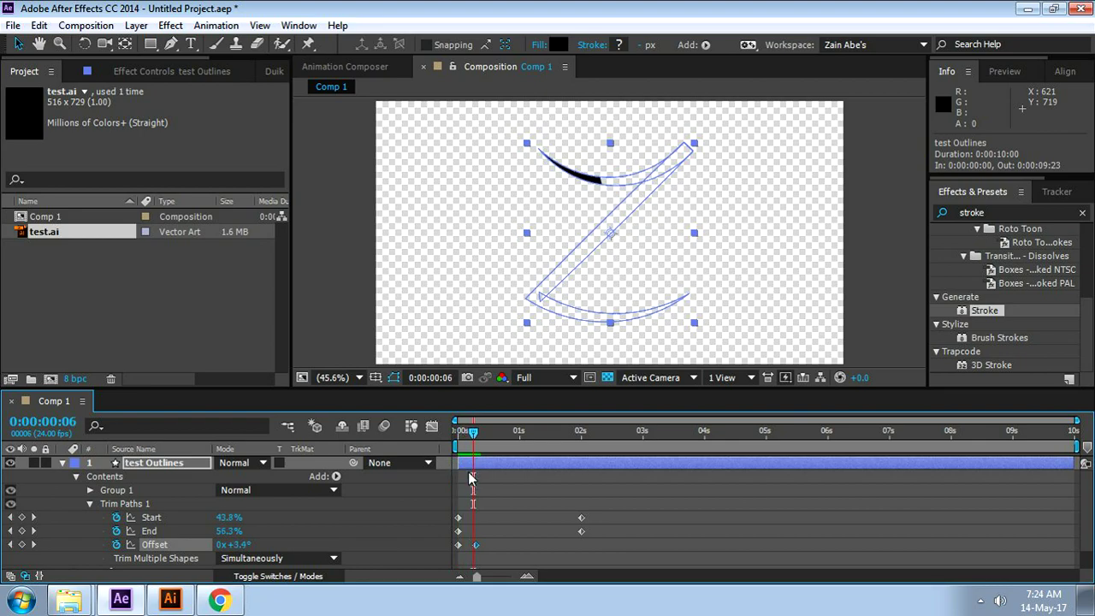
pyautogui.click(473, 544)
pyautogui.moveTo(474, 545); pyautogui.dragTo(470, 545)
# - Add a third Offset keyframe, set it to 2.4° at 0:00:01:01, and move it close after the frame 5 keyframe
pyautogui.moveTo(470, 445)
pyautogui.mouseDown()
pyautogui.moveTo(457, 452)
pyautogui.moveTo(518, 456)
pyautogui.moveTo(498, 464)
pyautogui.mouseUp()
pyautogui.moveTo(248, 541); pyautogui.dragTo(301, 544)
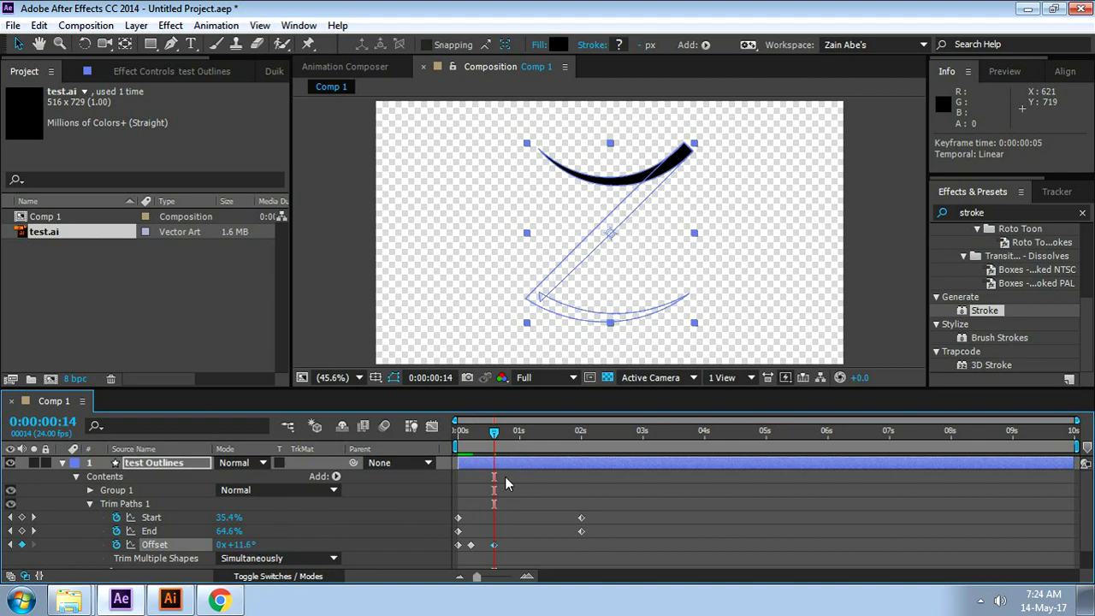
pyautogui.moveTo(496, 438); pyautogui.dragTo(522, 438)
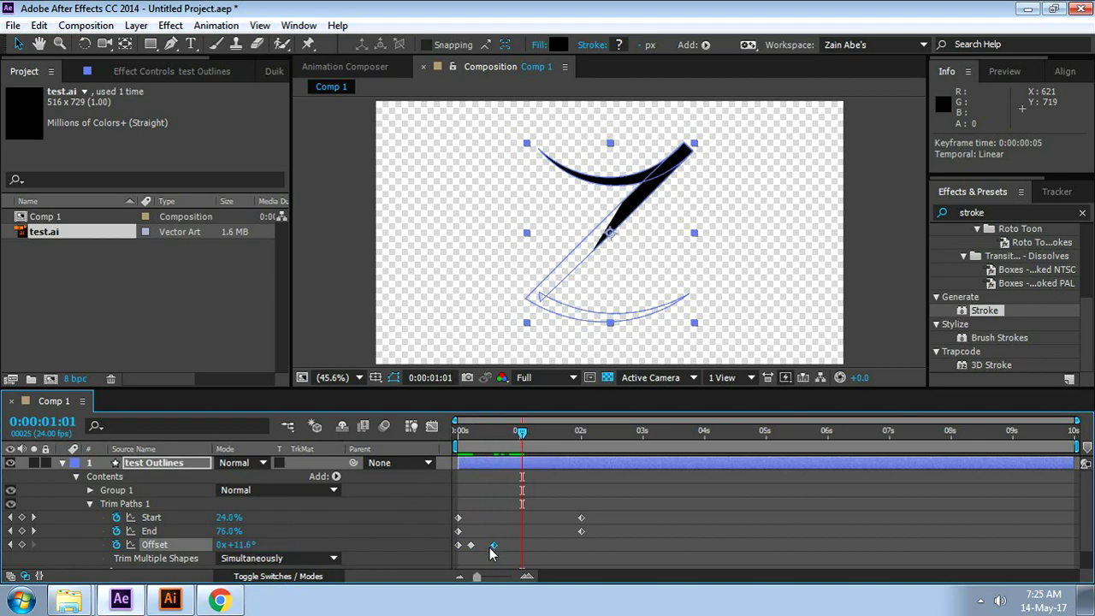
pyautogui.moveTo(494, 547); pyautogui.dragTo(522, 545)
pyautogui.moveTo(246, 548); pyautogui.dragTo(192, 579)
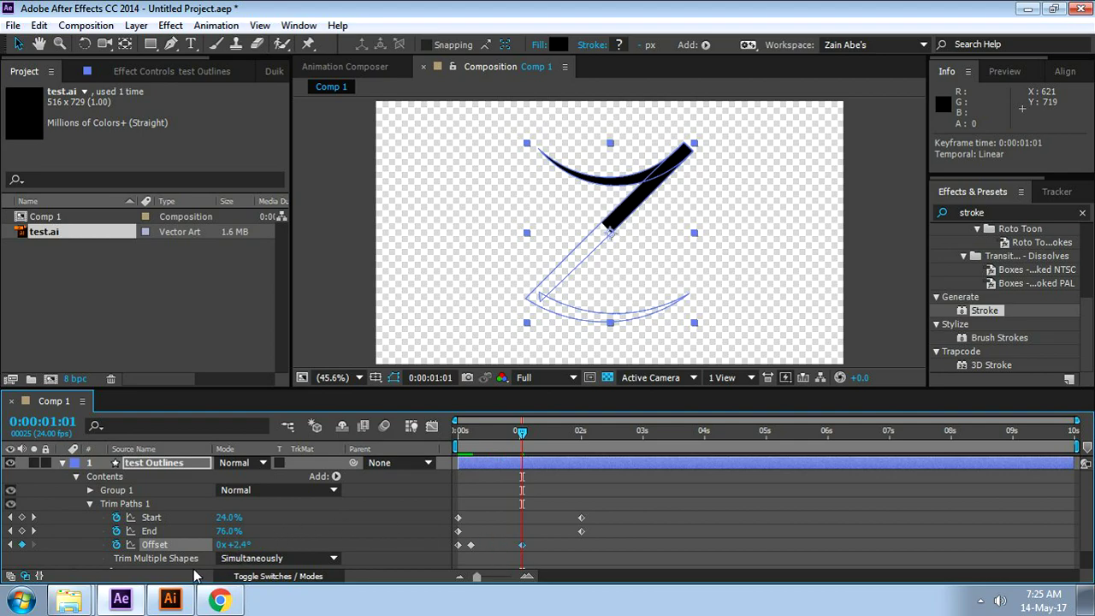
pyautogui.moveTo(520, 544); pyautogui.dragTo(482, 548)
# - Scrub back to frame 18 to check the trimmed end of the Z, briefly showing Group 1's vertices
pyautogui.click(666, 504)
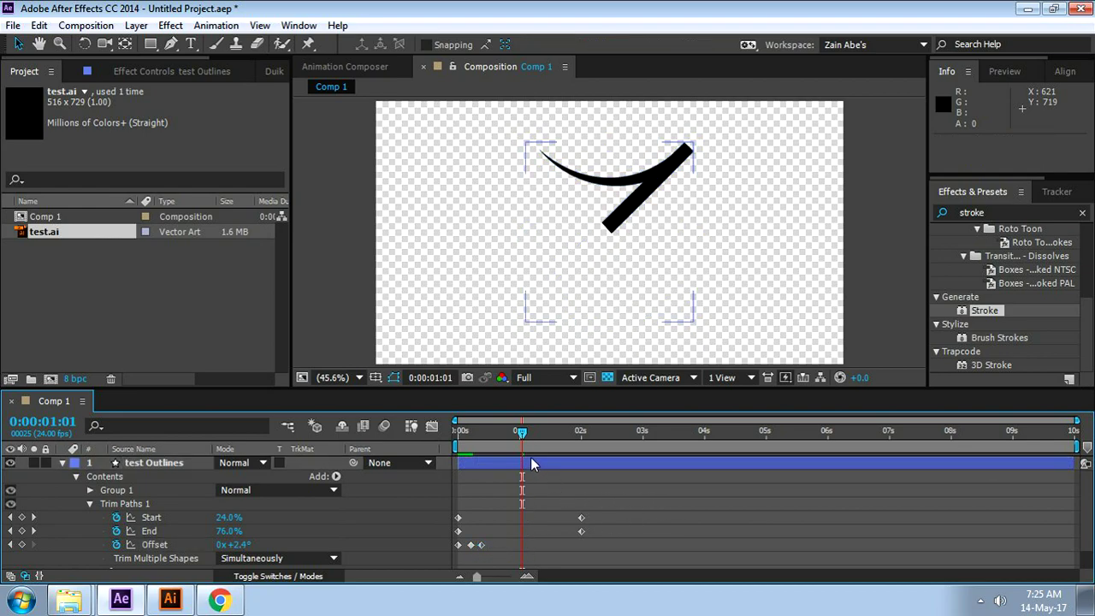
pyautogui.moveTo(501, 442)
pyautogui.mouseDown()
pyautogui.moveTo(460, 469)
pyautogui.moveTo(575, 490)
pyautogui.moveTo(567, 501)
pyautogui.moveTo(455, 513)
pyautogui.moveTo(609, 507)
pyautogui.moveTo(570, 530)
pyautogui.moveTo(458, 531)
pyautogui.moveTo(505, 531)
pyautogui.mouseUp()
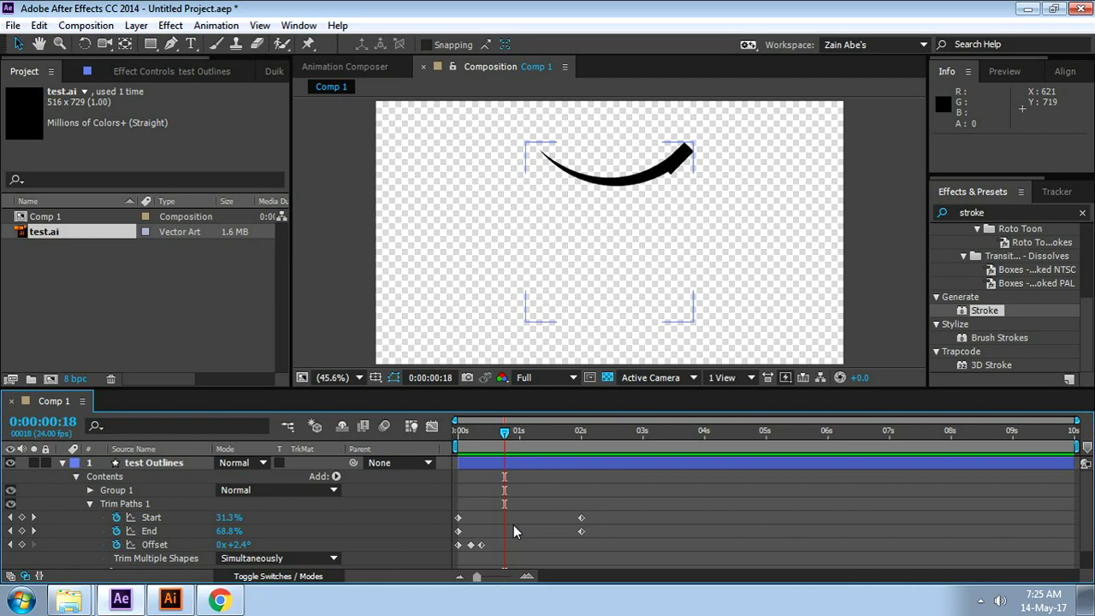
pyautogui.click(688, 172)
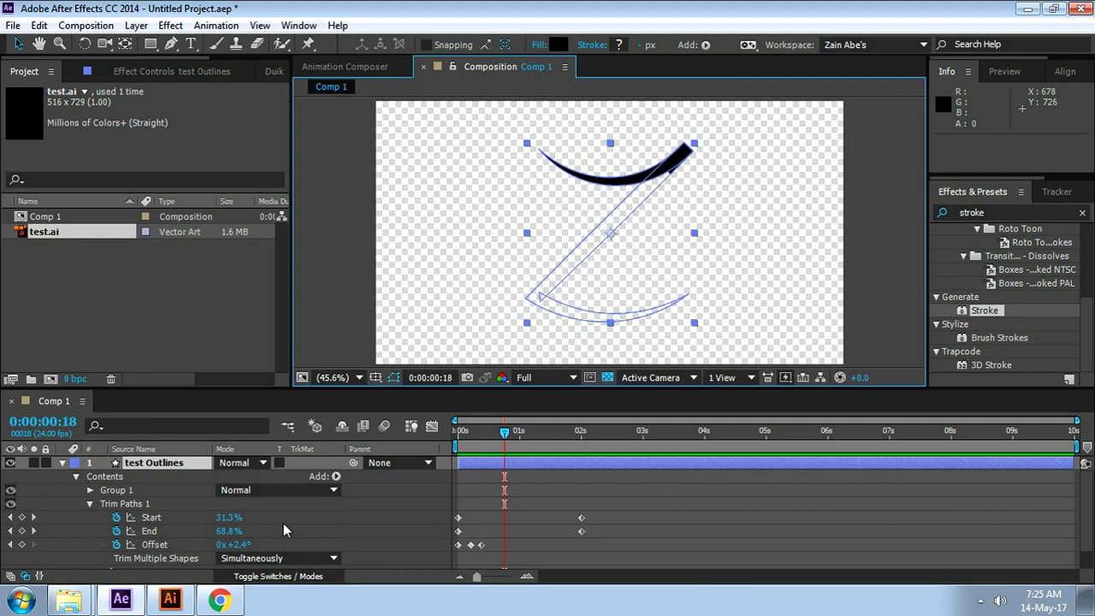
pyautogui.click(147, 486)
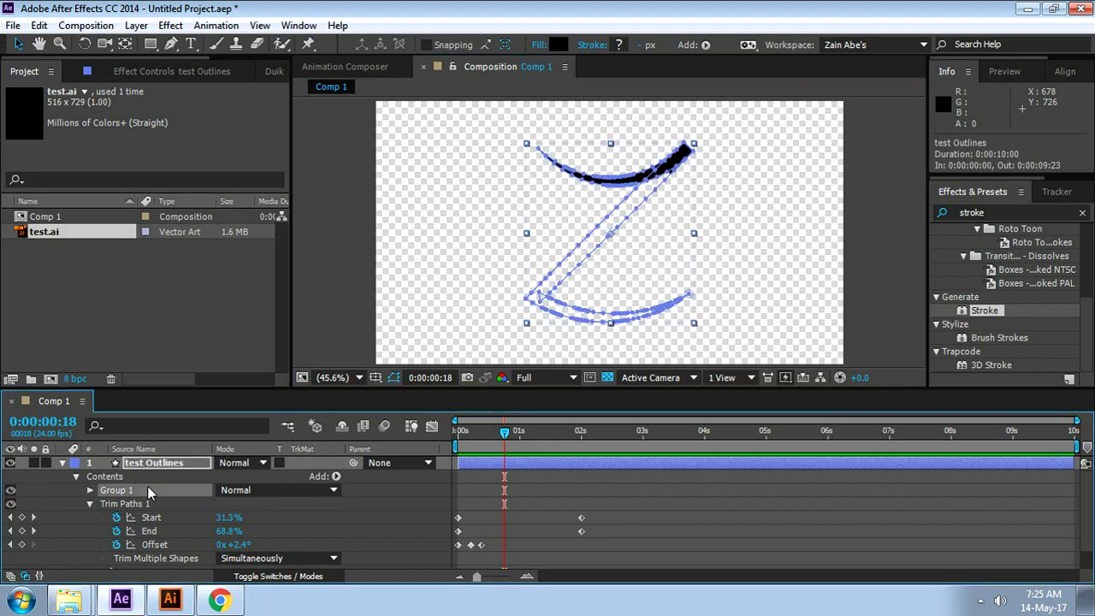
pyautogui.click(96, 467)
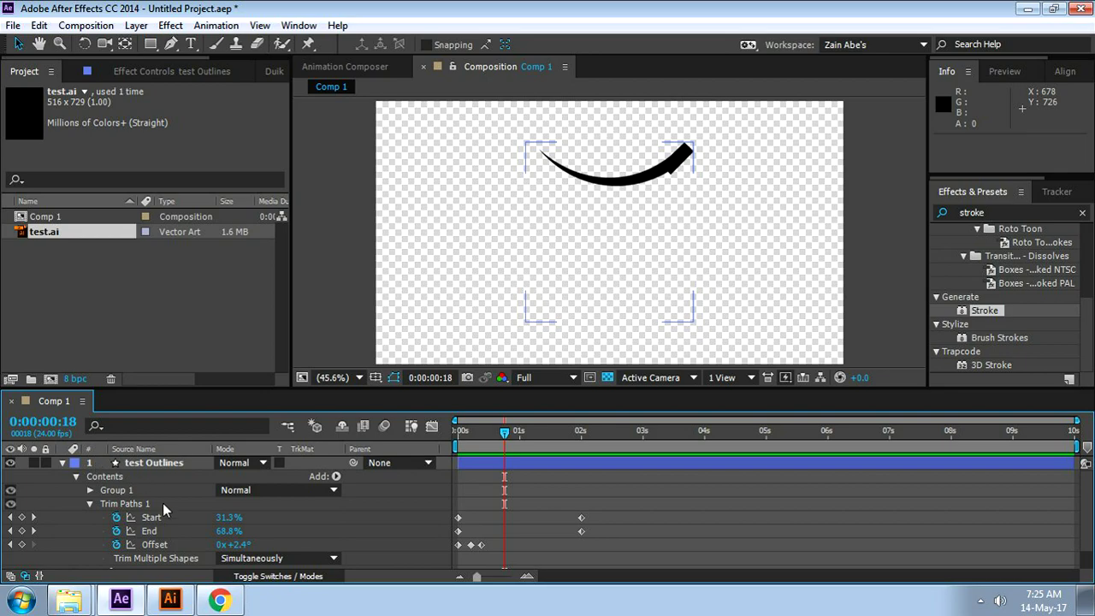
# - Switch to Illustrator and set the Z path's variable width profile to Uniform
pyautogui.click(219, 599)
pyautogui.click(169, 601)
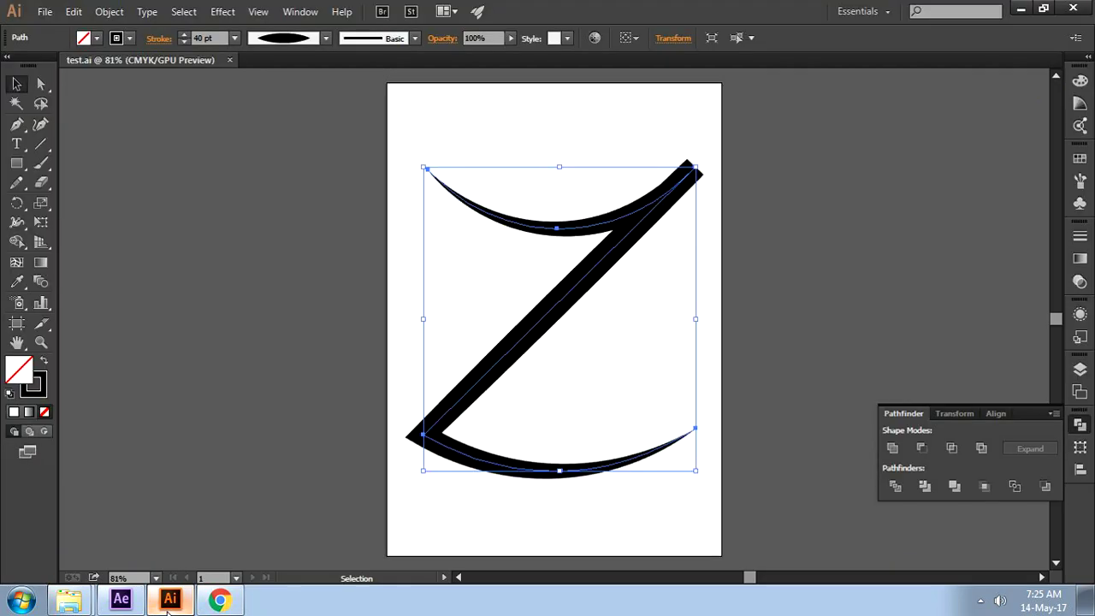
pyautogui.click(782, 248)
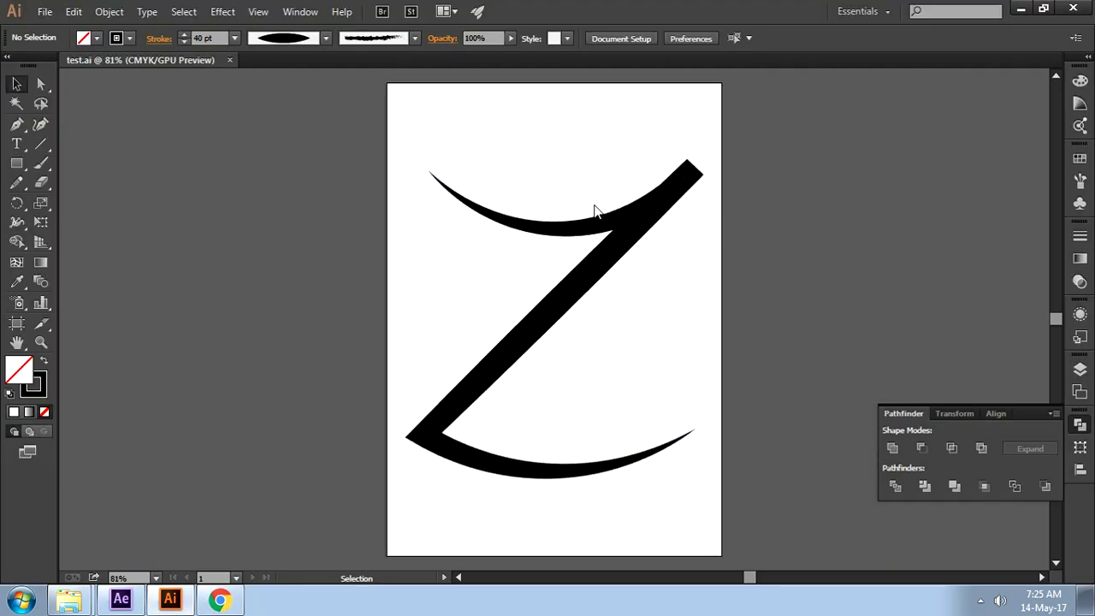
pyautogui.click(614, 224)
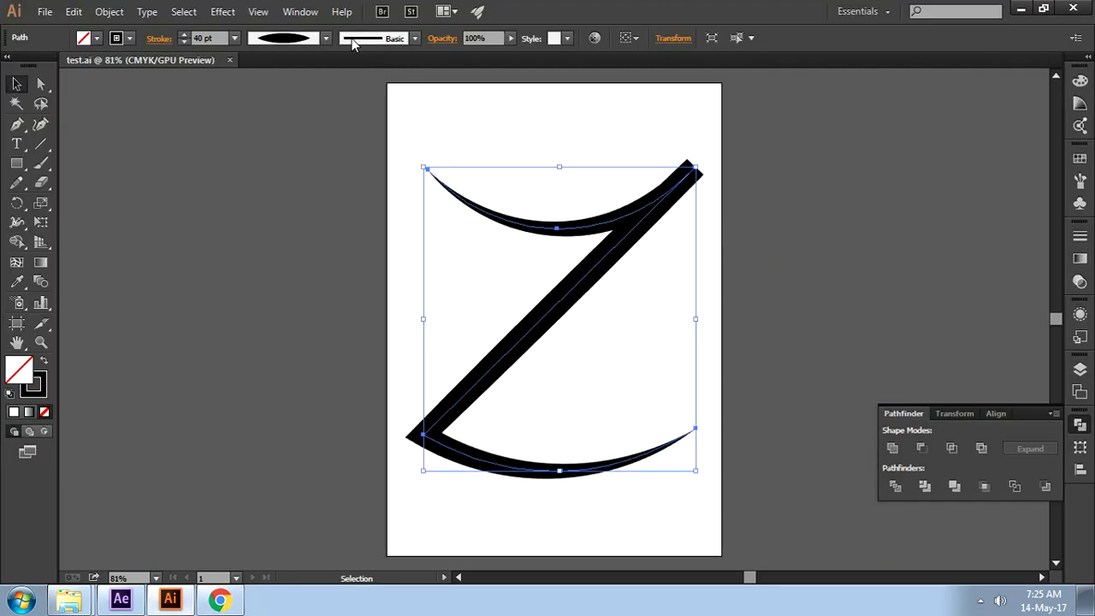
pyautogui.click(326, 38)
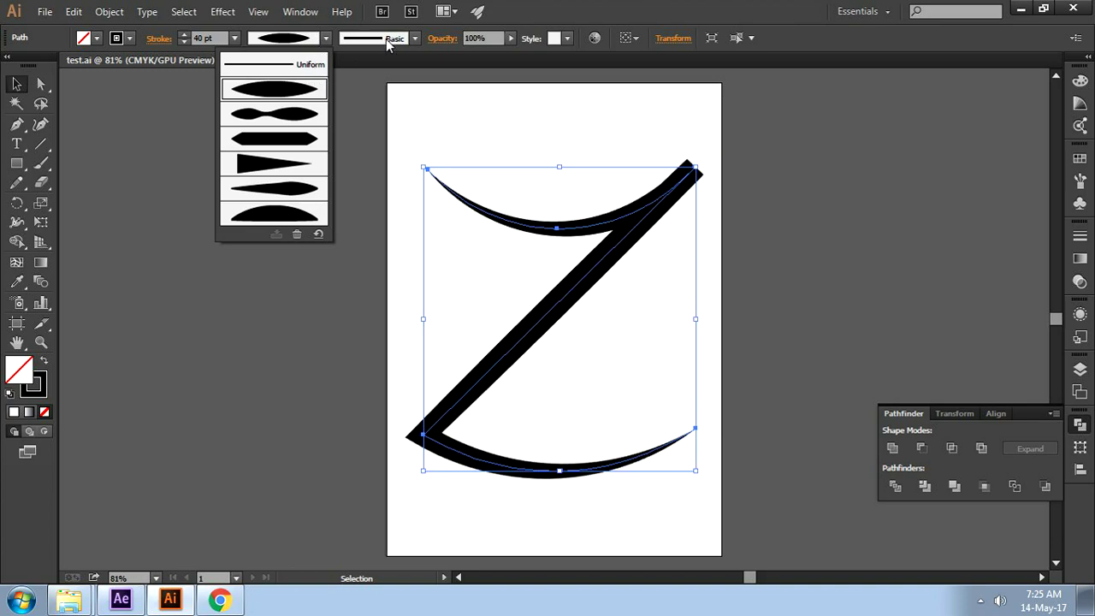
pyautogui.click(307, 64)
pyautogui.click(846, 200)
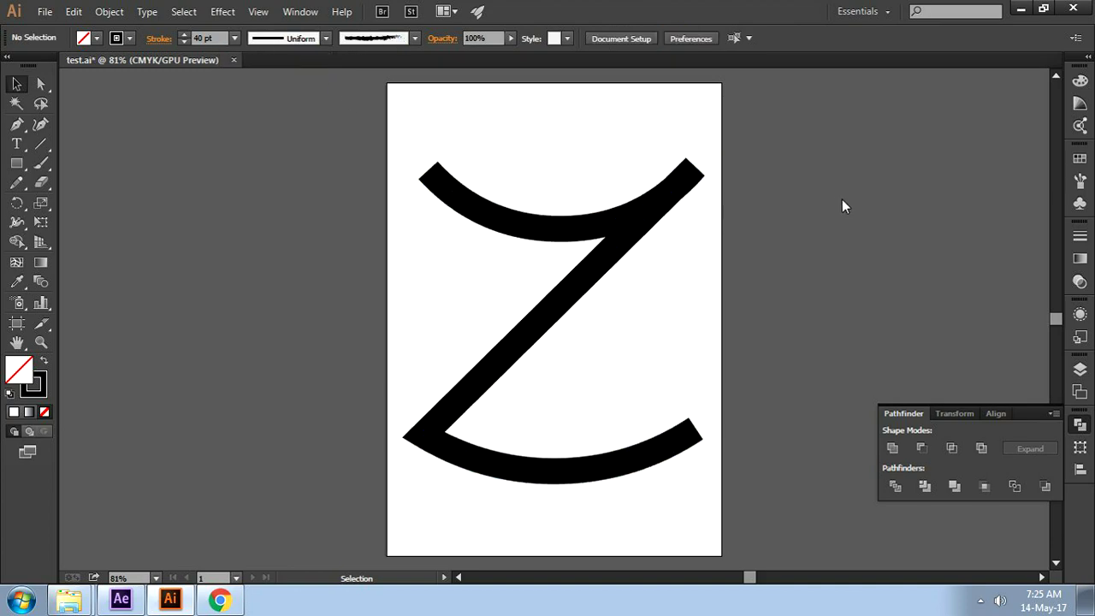
# - Choose the Basic brush definition and save test.ai
pyautogui.click(415, 38)
pyautogui.click(373, 80)
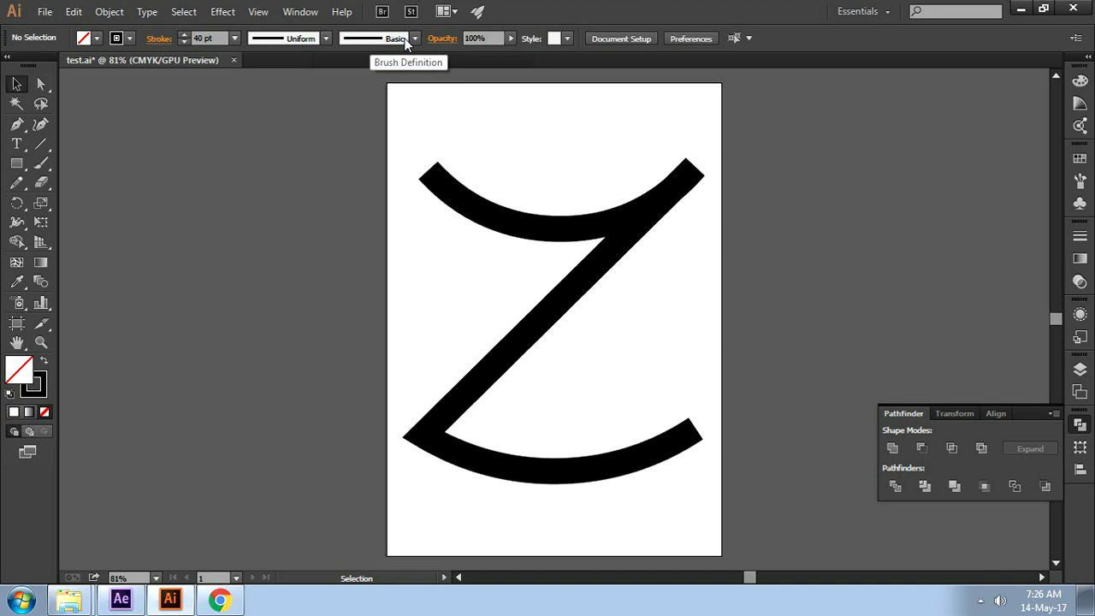
pyautogui.click(567, 232)
pyautogui.click(799, 165)
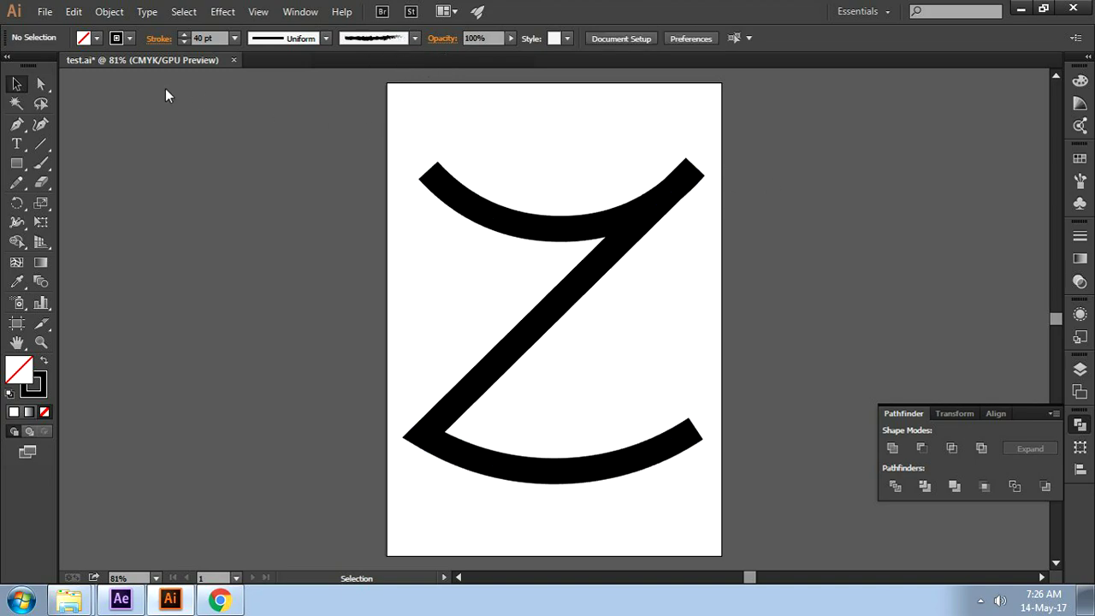
pyautogui.click(56, 10)
pyautogui.click(74, 142)
# - Switch to After Effects and delete the test Outlines and test.ai layers from Comp 1
pyautogui.click(121, 600)
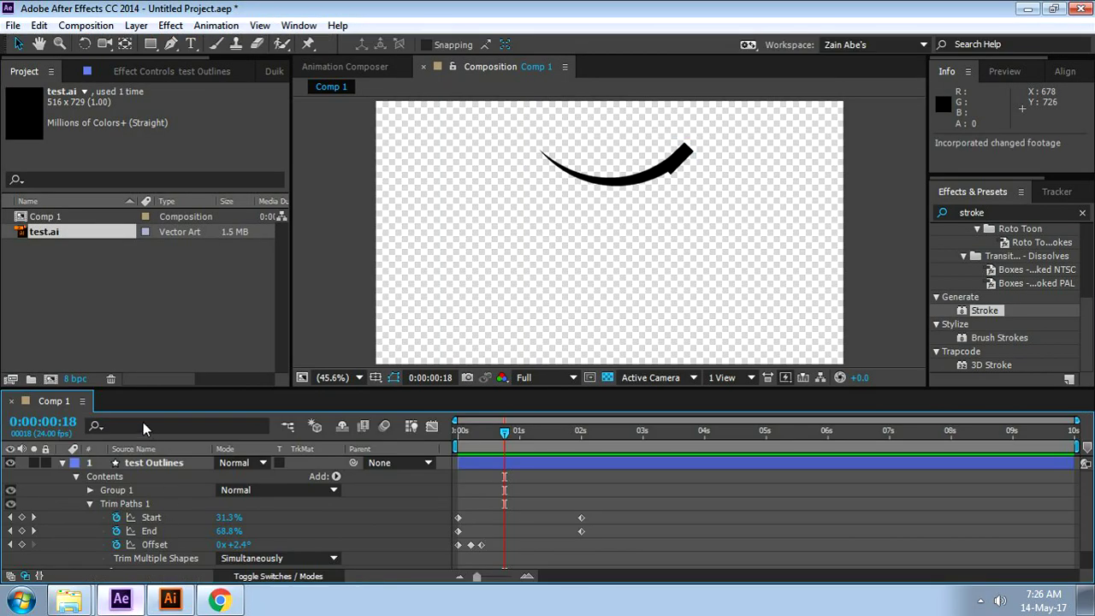
pyautogui.click(61, 463)
pyautogui.click(144, 468)
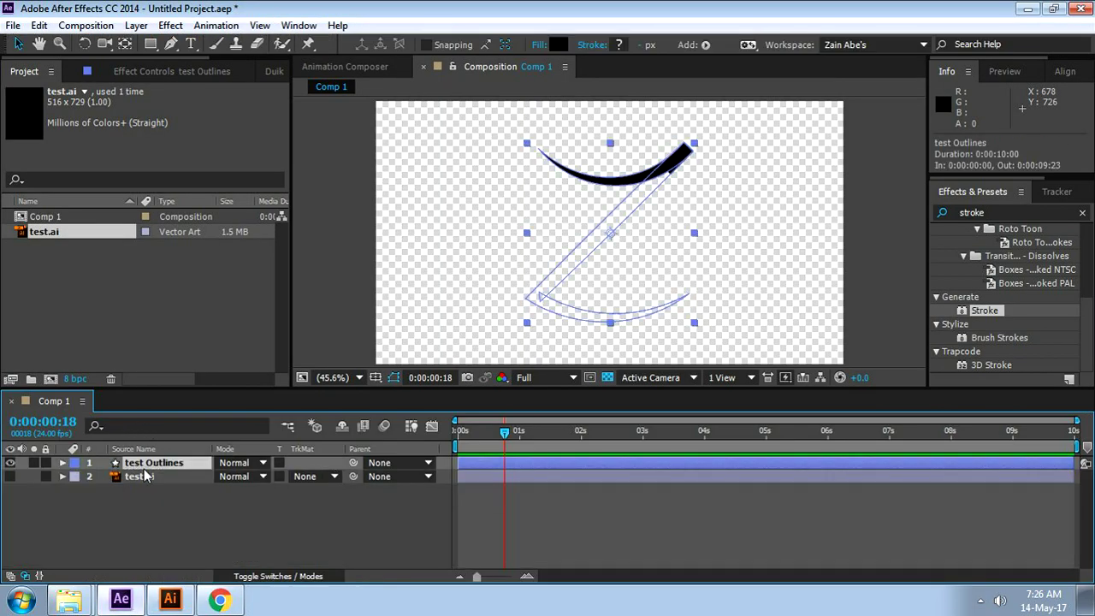
pyautogui.press('Delete')
pyautogui.click(151, 467)
pyautogui.press('Delete')
# - Reload the test.ai footage and add it to Comp 1 as a new layer
pyautogui.rightClick(69, 232)
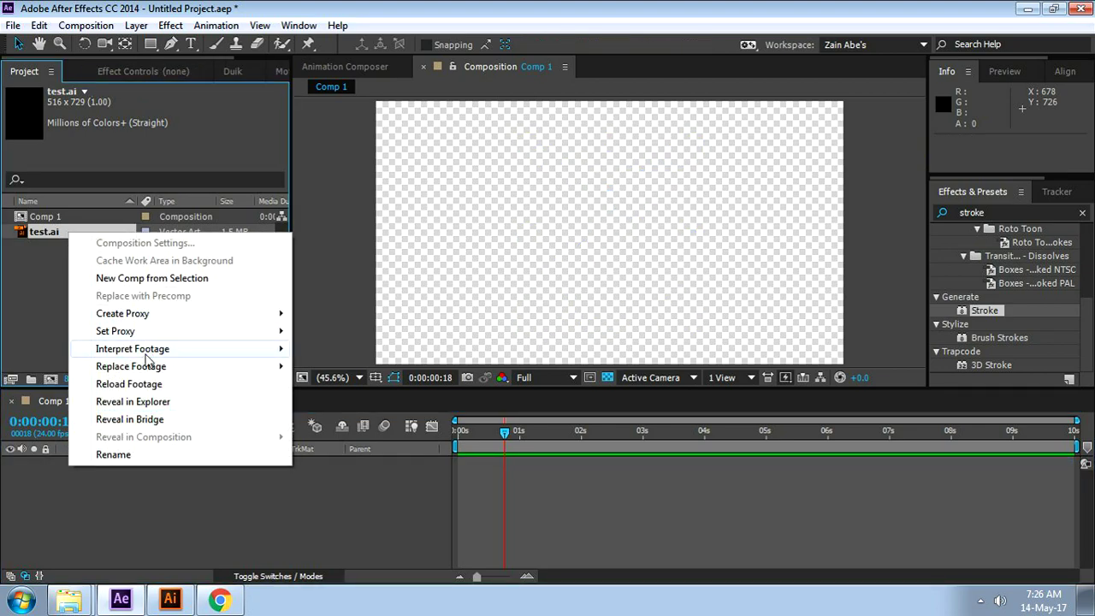
pyautogui.click(154, 385)
pyautogui.moveTo(66, 235); pyautogui.dragTo(129, 503)
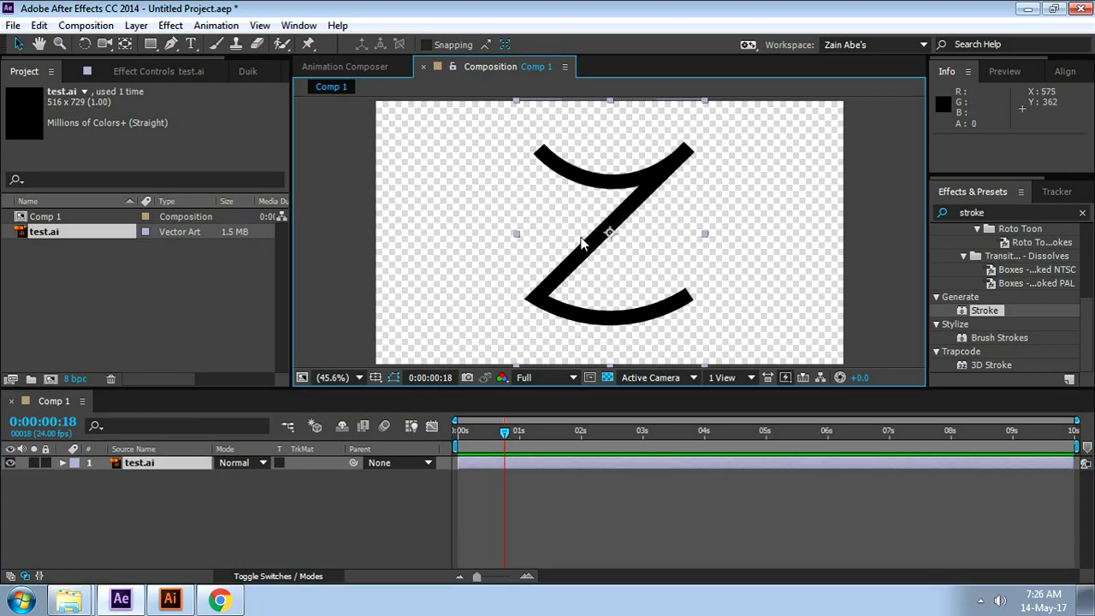
# - Create a shape layer from the test.ai vector layer and inspect its stroke path in an enlarged composition view
pyautogui.rightClick(188, 466)
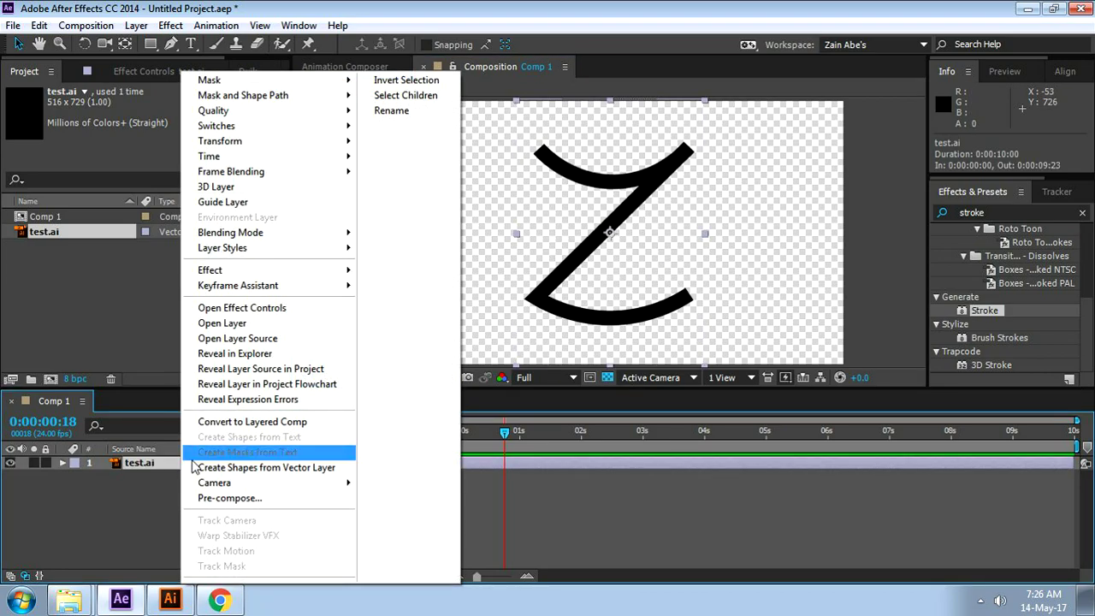
pyautogui.click(265, 468)
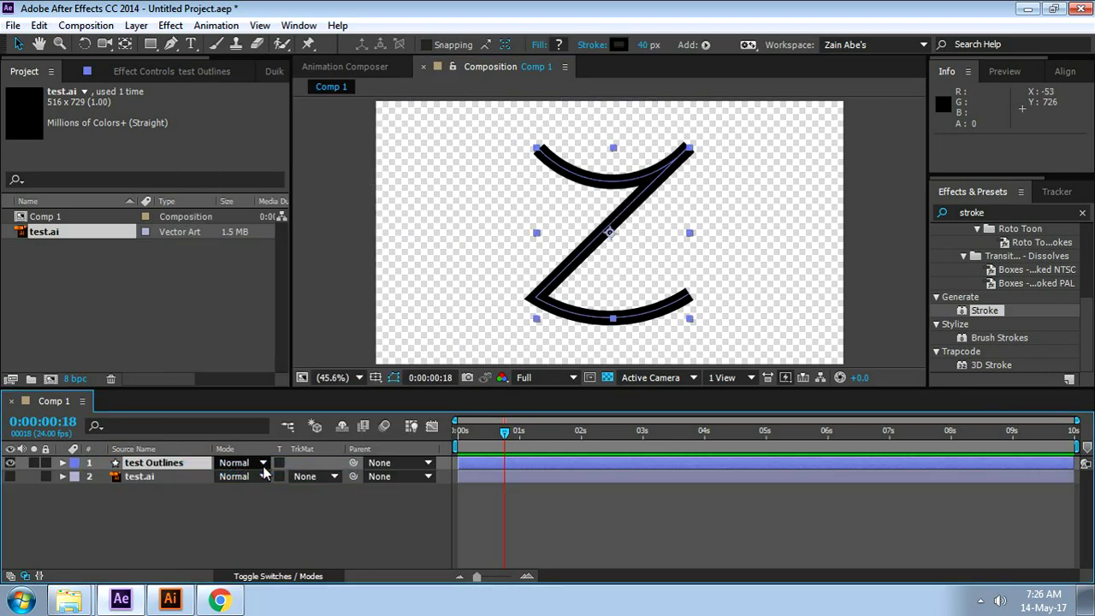
pyautogui.click(171, 504)
pyautogui.click(149, 464)
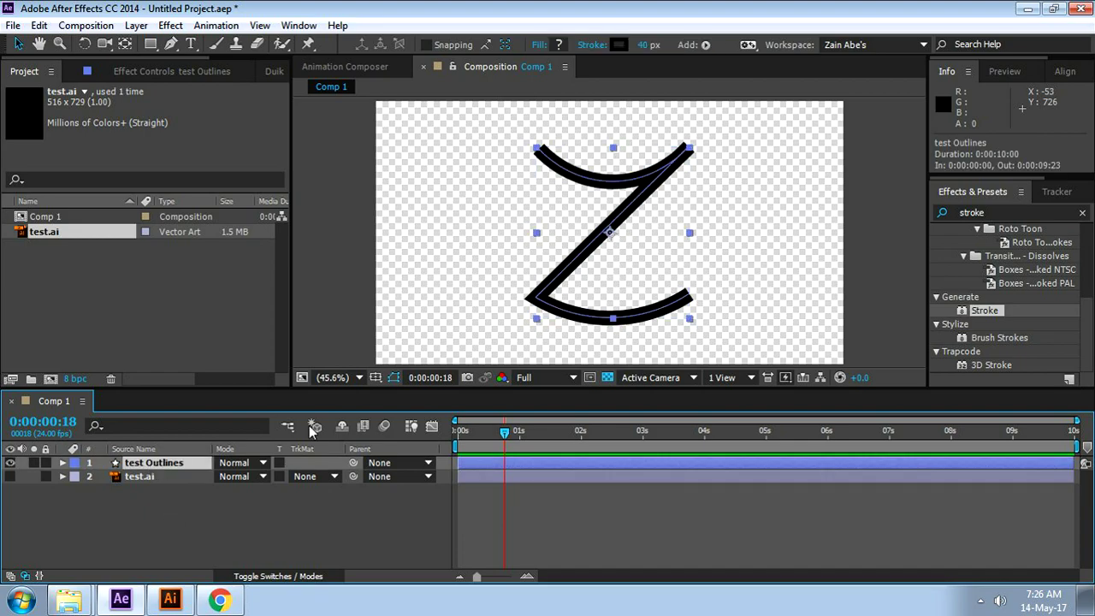
pyautogui.press('`')
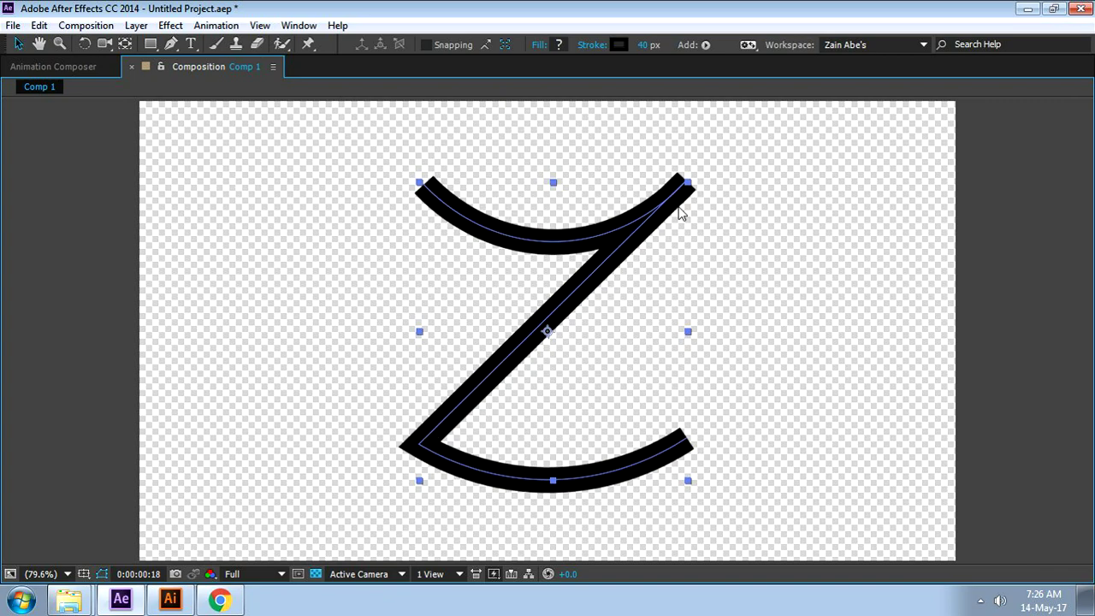
pyautogui.press('`')
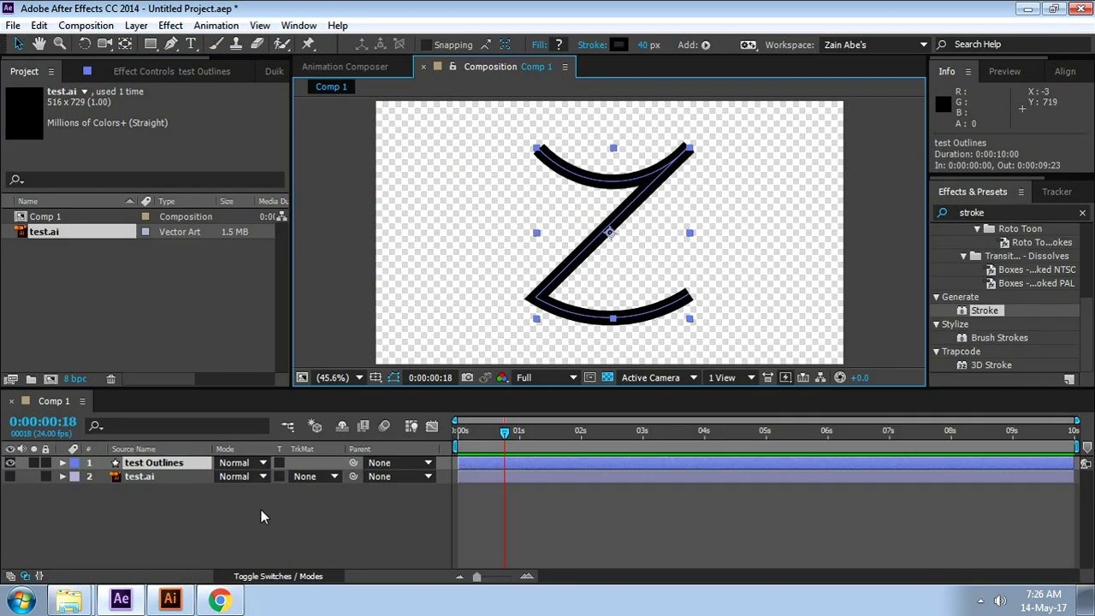
# - Switch to Illustrator and examine the Z path's stroke settings and the available variable width profiles
pyautogui.click(170, 599)
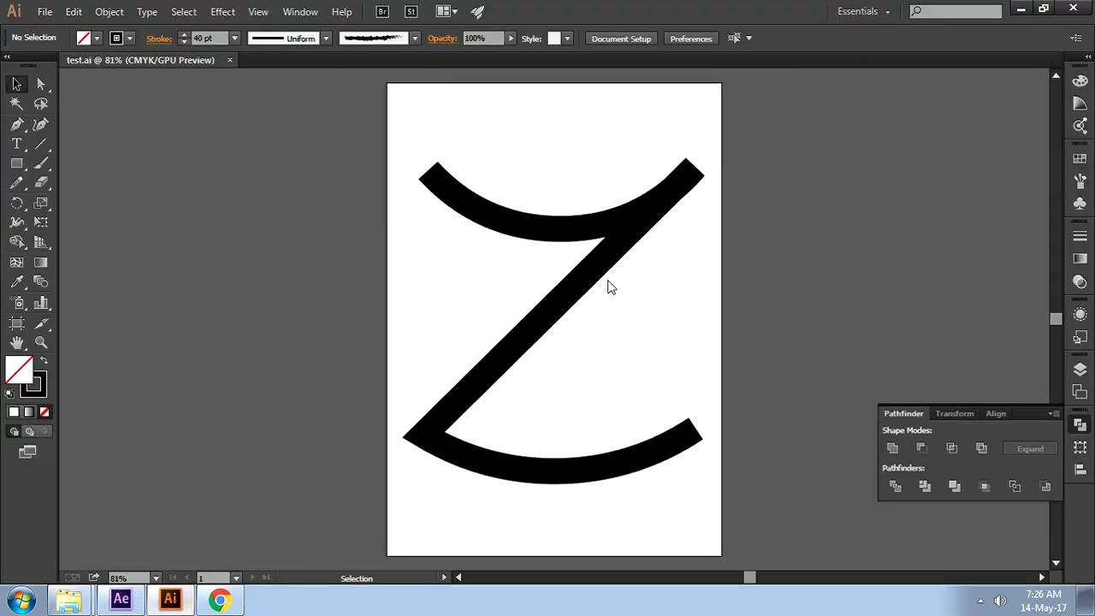
pyautogui.click(631, 239)
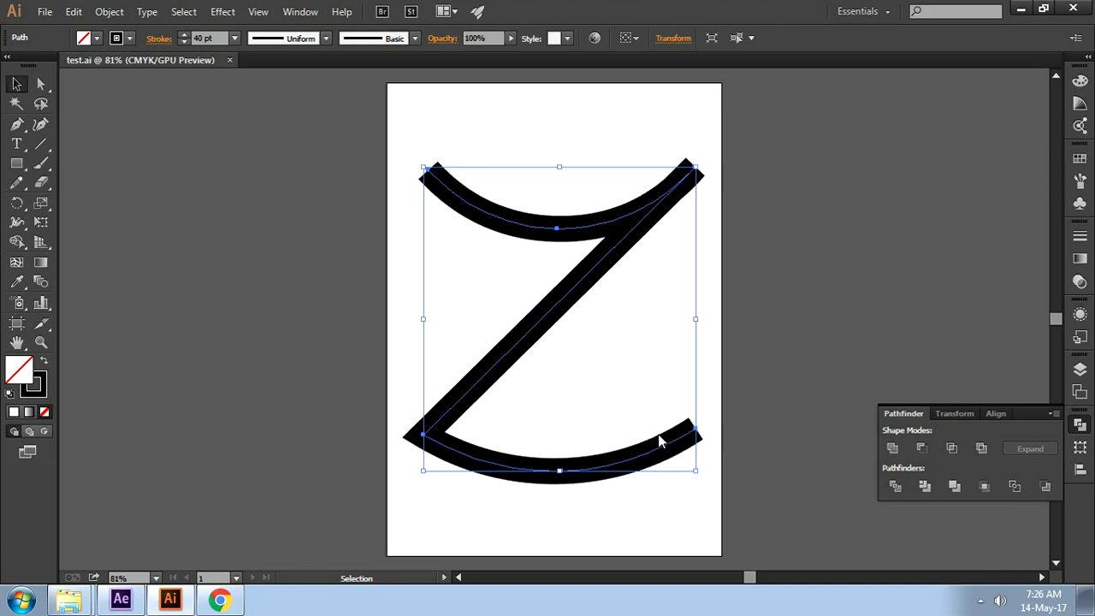
pyautogui.click(827, 255)
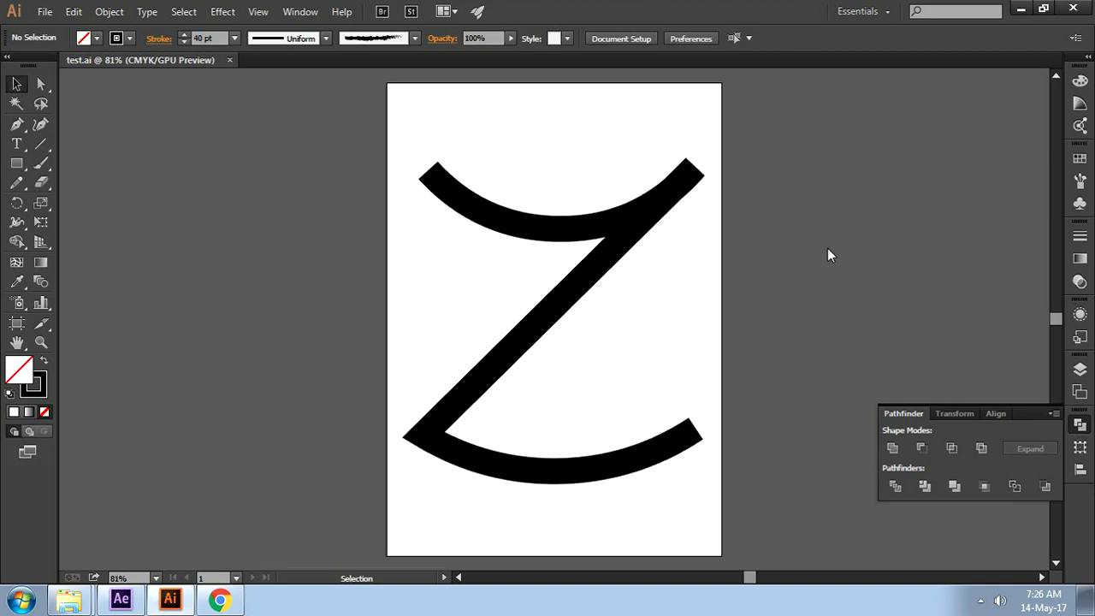
pyautogui.click(646, 210)
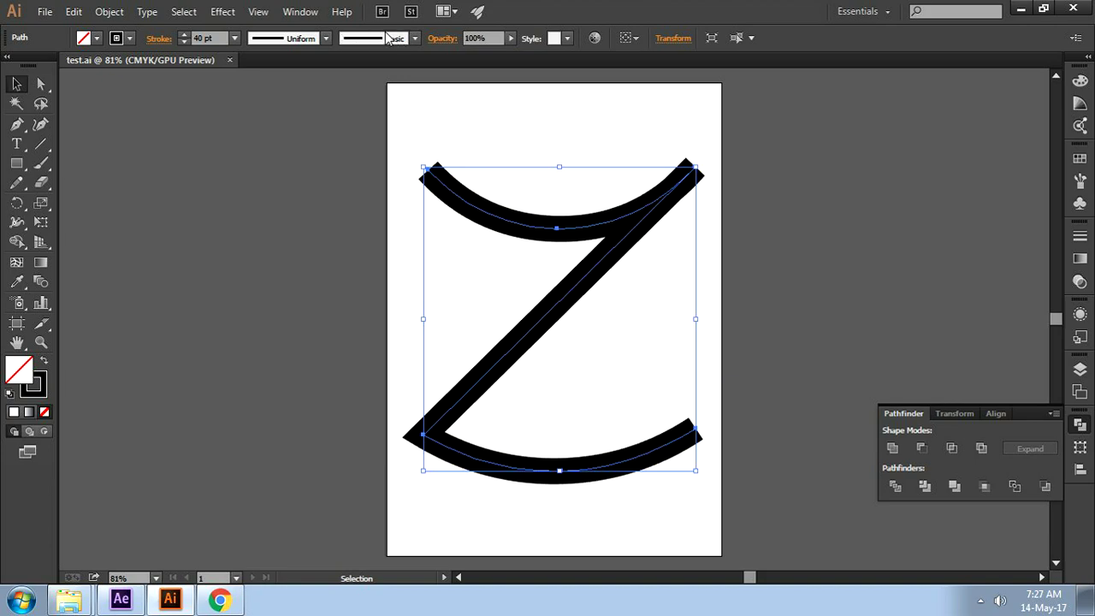
pyautogui.click(325, 37)
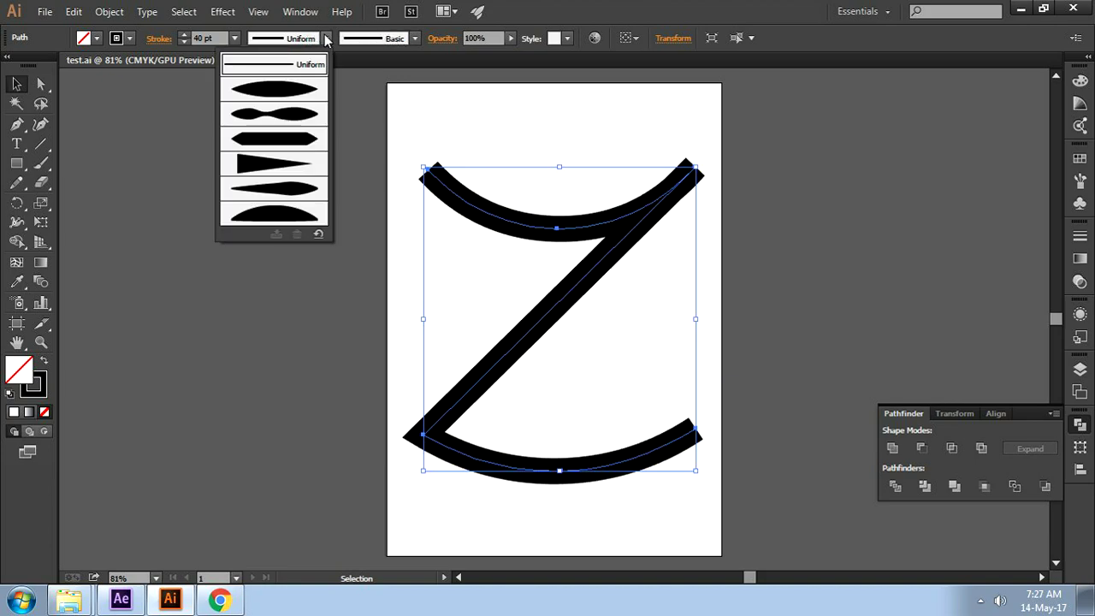
pyautogui.click(379, 45)
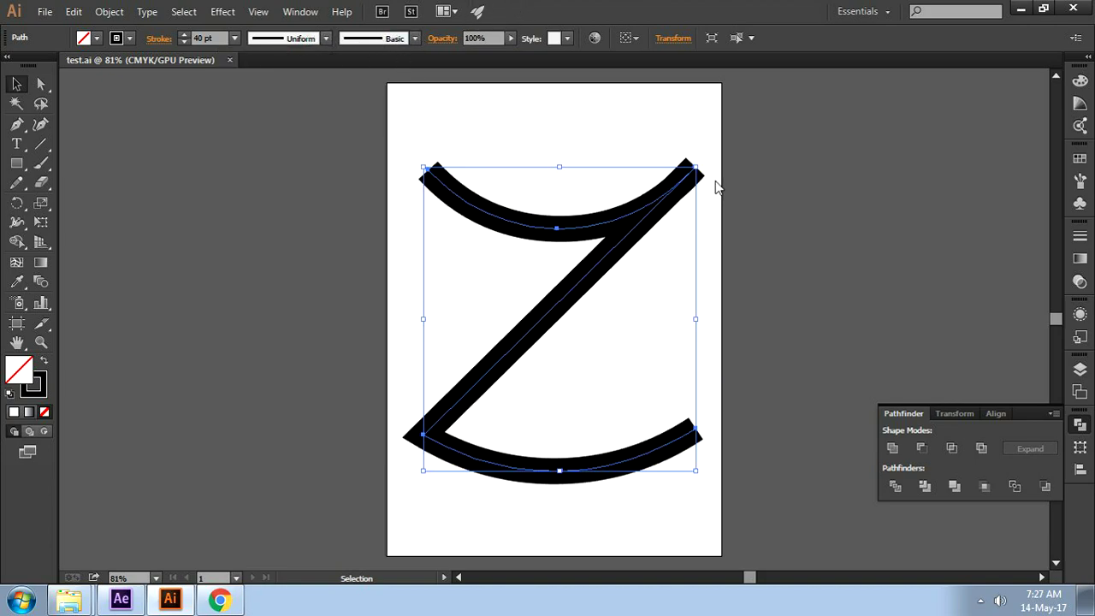
# - Keep the Basic brush on the Z path, examine its width profile options, and deselect the path
pyautogui.click(415, 38)
pyautogui.click(379, 75)
pyautogui.click(325, 38)
pyautogui.click(325, 39)
pyautogui.click(714, 22)
pyautogui.click(808, 289)
# - Switch to After Effects, add Trim Paths to the test Outlines shape layer, and show its properties
pyautogui.click(141, 595)
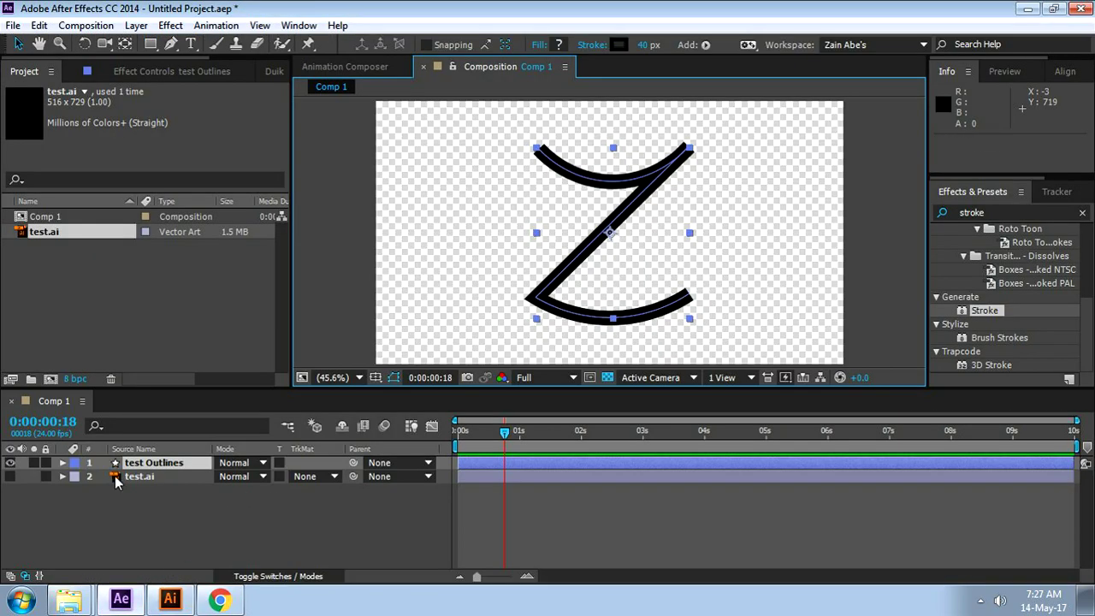
pyautogui.click(61, 463)
pyautogui.click(336, 476)
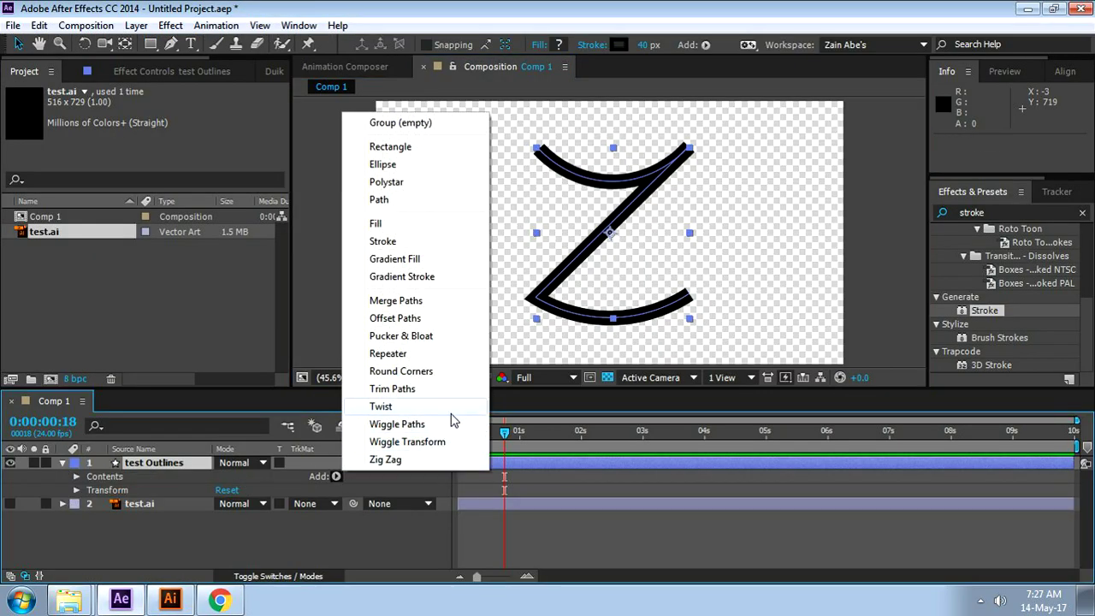
pyautogui.click(425, 391)
pyautogui.click(90, 503)
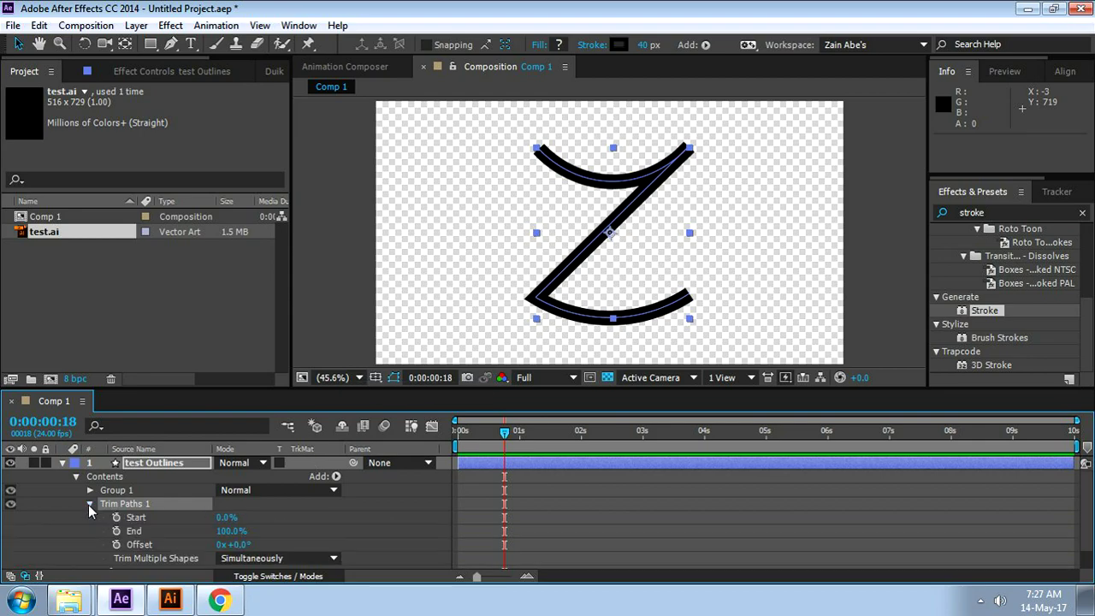
# - Keyframe the Trim Paths End value from 0% at 0:00:00:00 to 100% at 0:00:02:00
pyautogui.moveTo(506, 432); pyautogui.dragTo(458, 432)
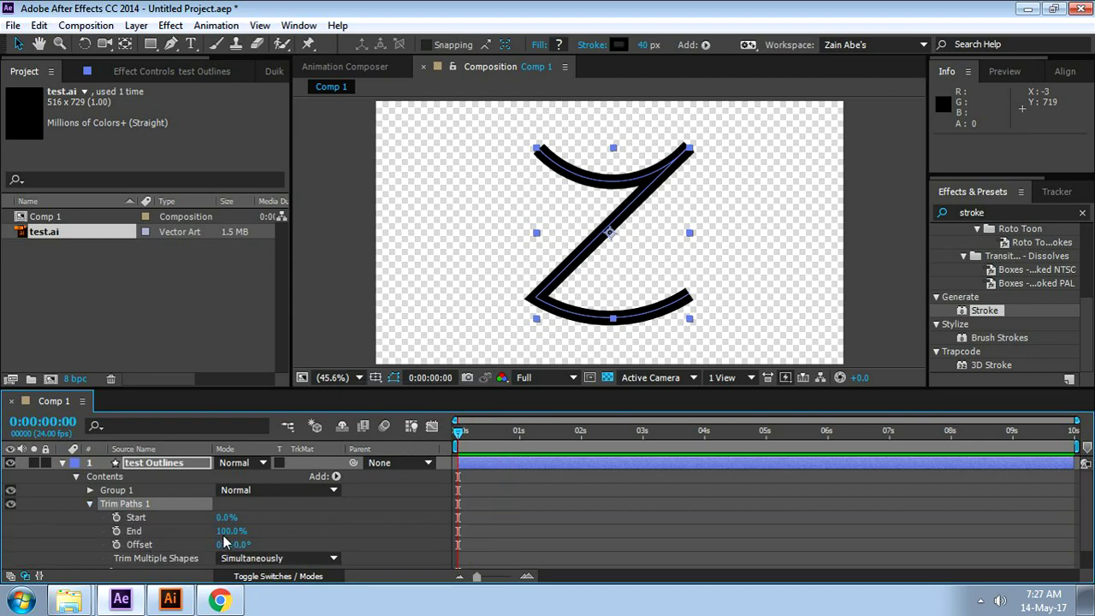
pyautogui.moveTo(225, 531); pyautogui.dragTo(128, 531)
pyautogui.click(116, 531)
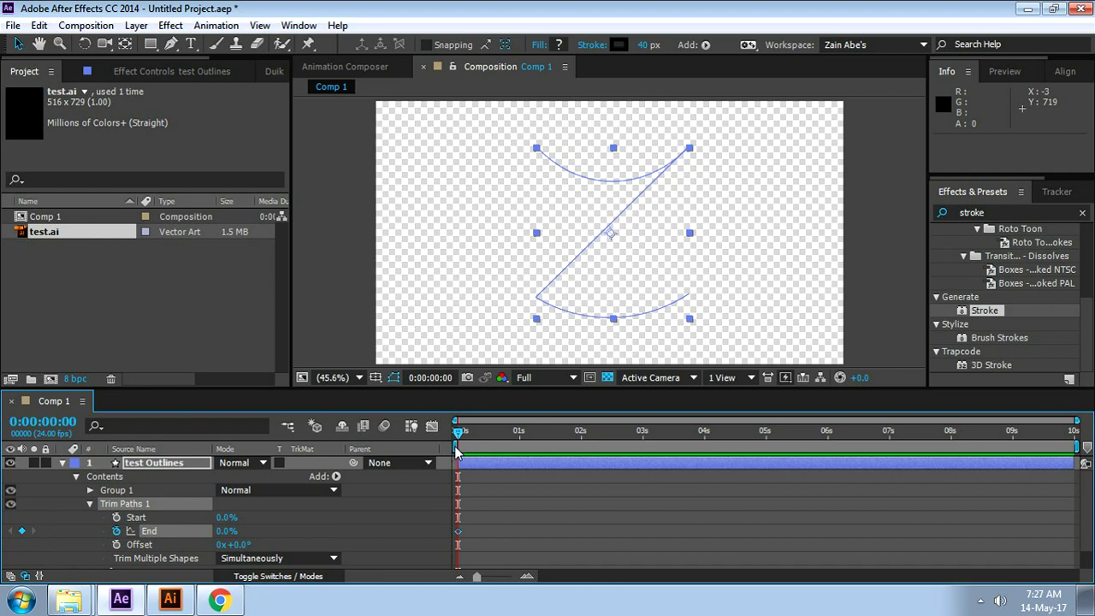
pyautogui.moveTo(459, 432); pyautogui.dragTo(580, 436)
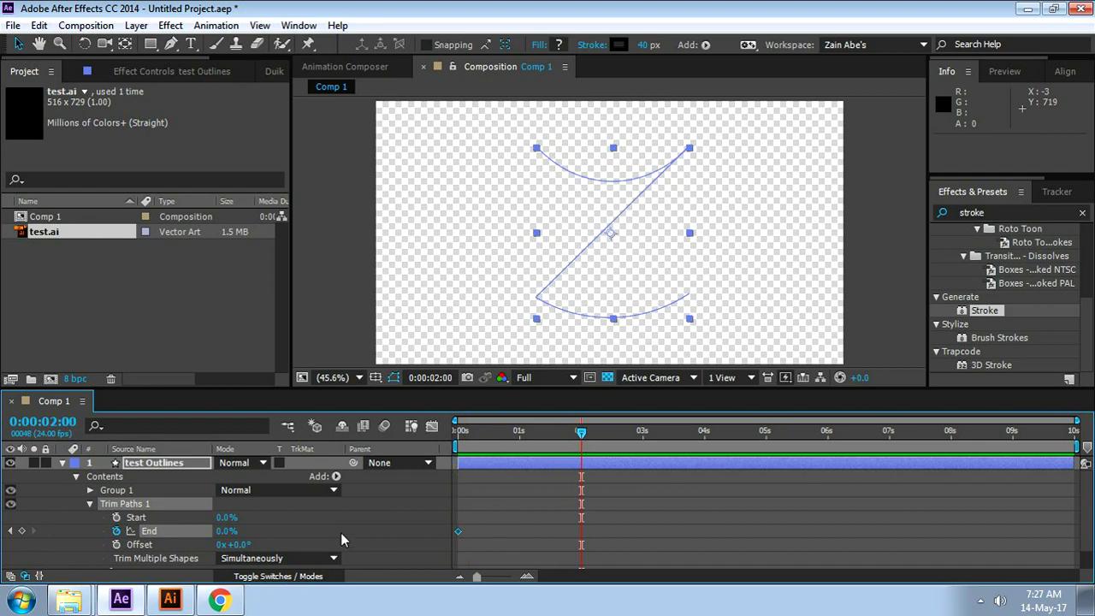
pyautogui.moveTo(228, 531); pyautogui.dragTo(493, 541)
pyautogui.click(699, 552)
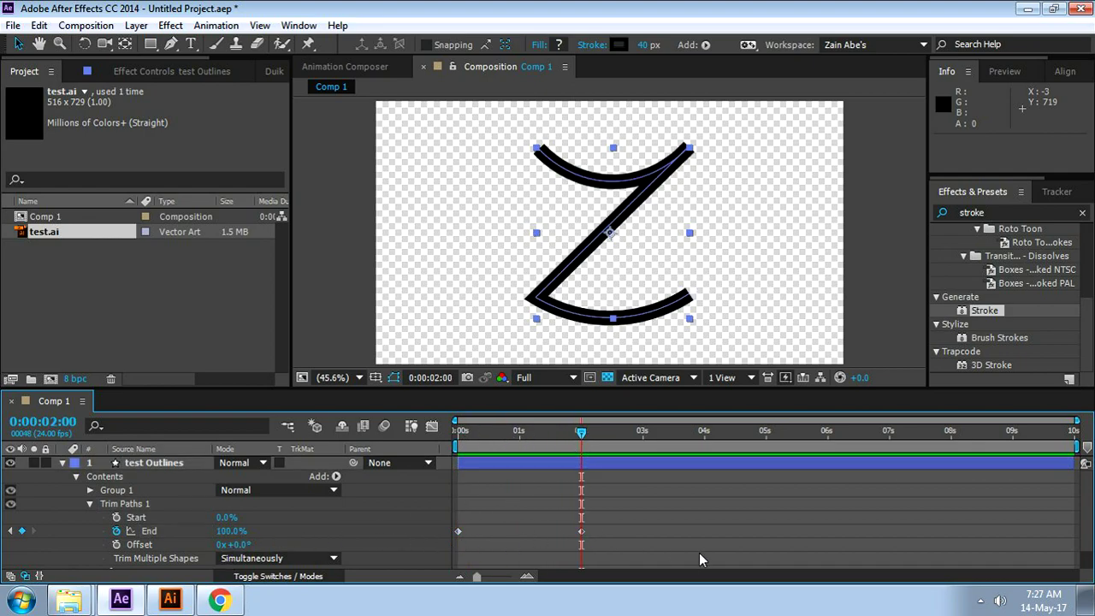
# - Preview the Z's draw-on animation up to 0:00:02:05 and compare it with the source path in Illustrator
pyautogui.moveTo(581, 432)
pyautogui.mouseDown()
pyautogui.moveTo(476, 443)
pyautogui.moveTo(453, 458)
pyautogui.moveTo(604, 484)
pyautogui.moveTo(439, 511)
pyautogui.mouseUp()
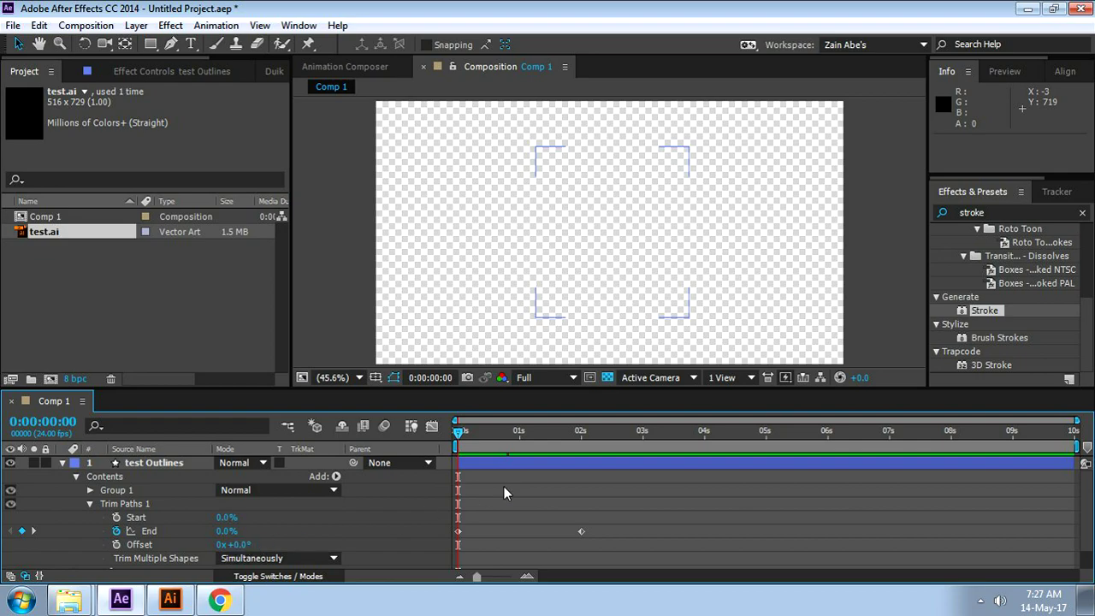
pyautogui.moveTo(457, 433)
pyautogui.mouseDown()
pyautogui.moveTo(585, 471)
pyautogui.moveTo(458, 500)
pyautogui.moveTo(593, 514)
pyautogui.mouseUp()
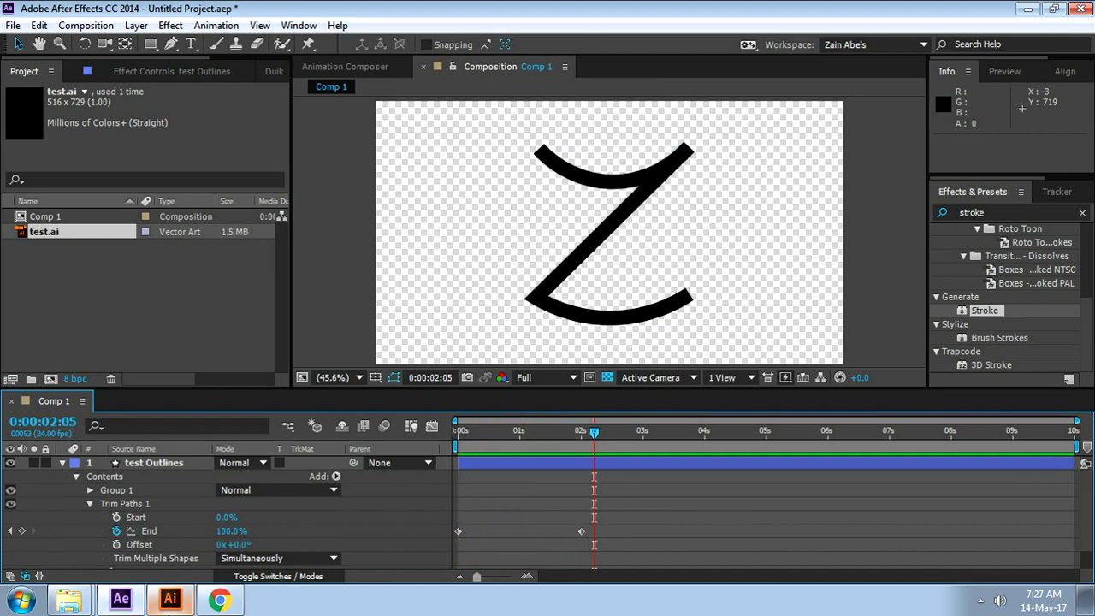
pyautogui.click(175, 600)
pyautogui.click(596, 234)
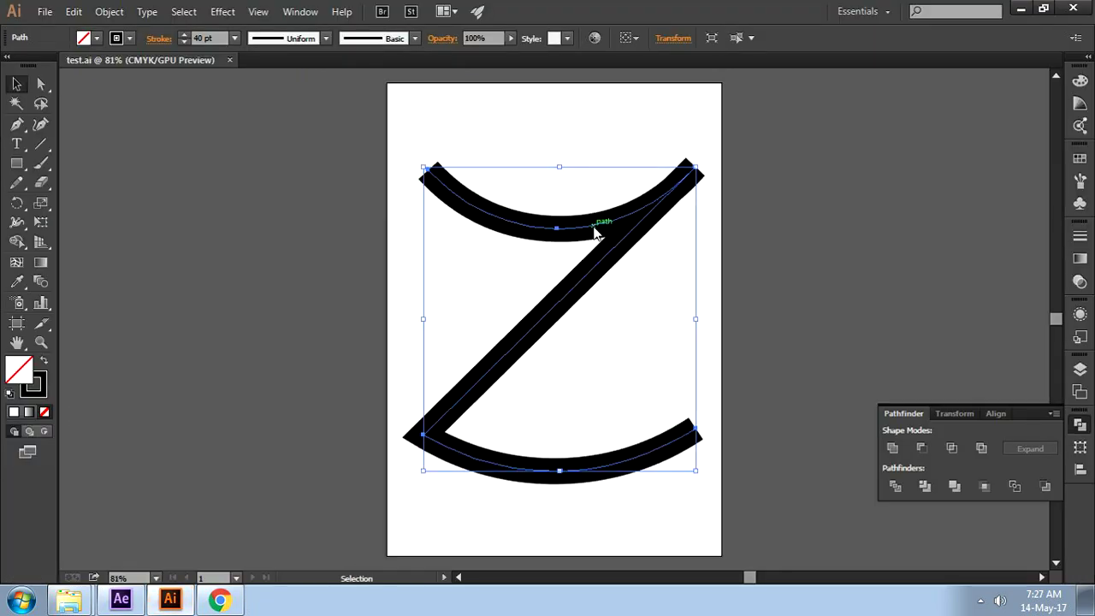
pyautogui.click(129, 601)
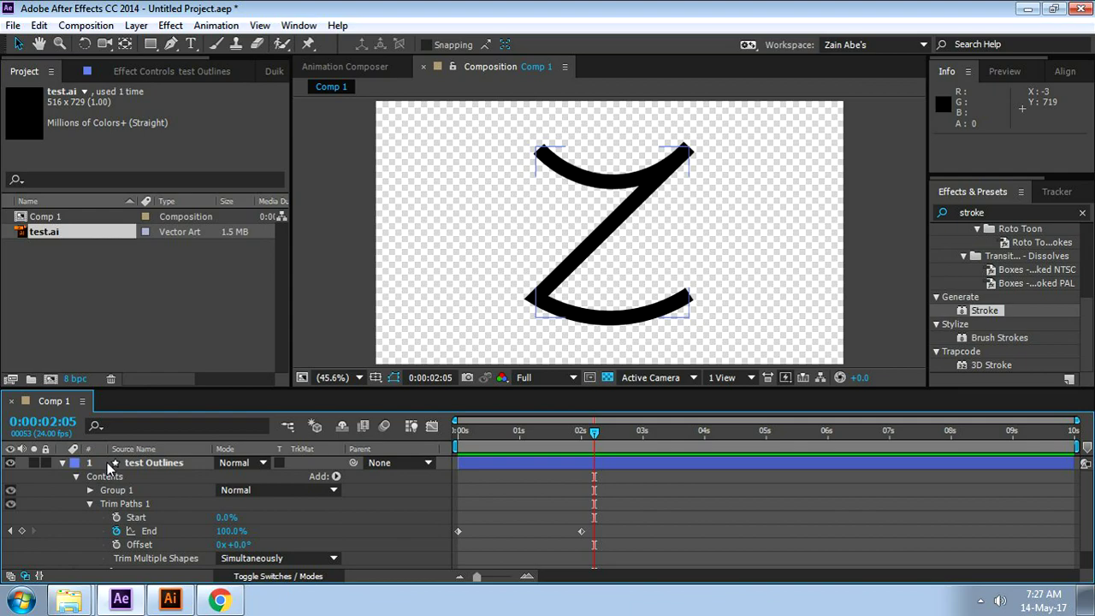
pyautogui.click(169, 599)
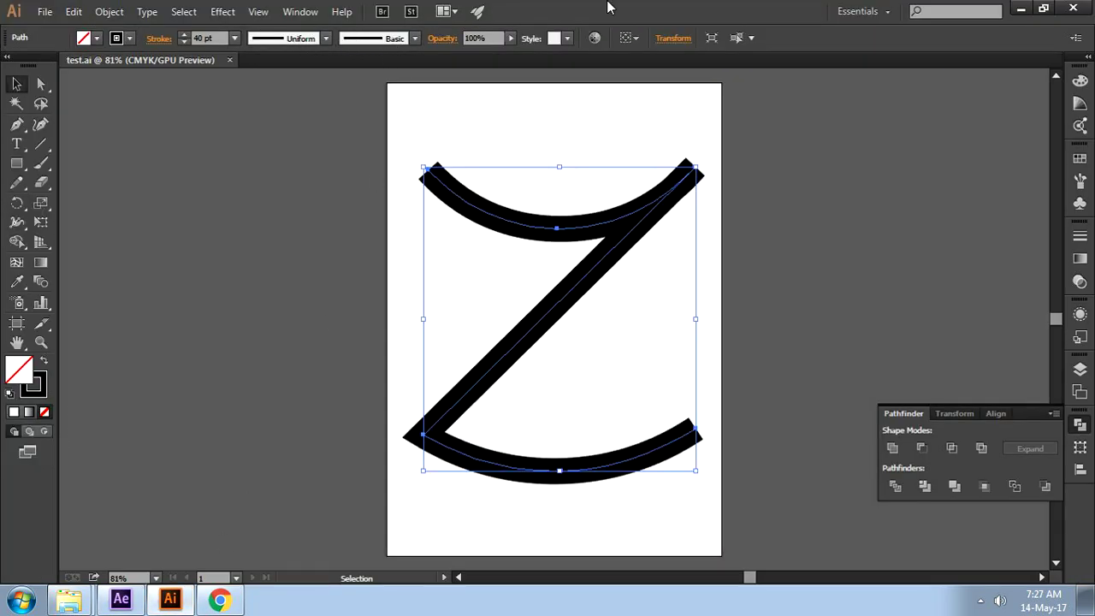
pyautogui.click(106, 602)
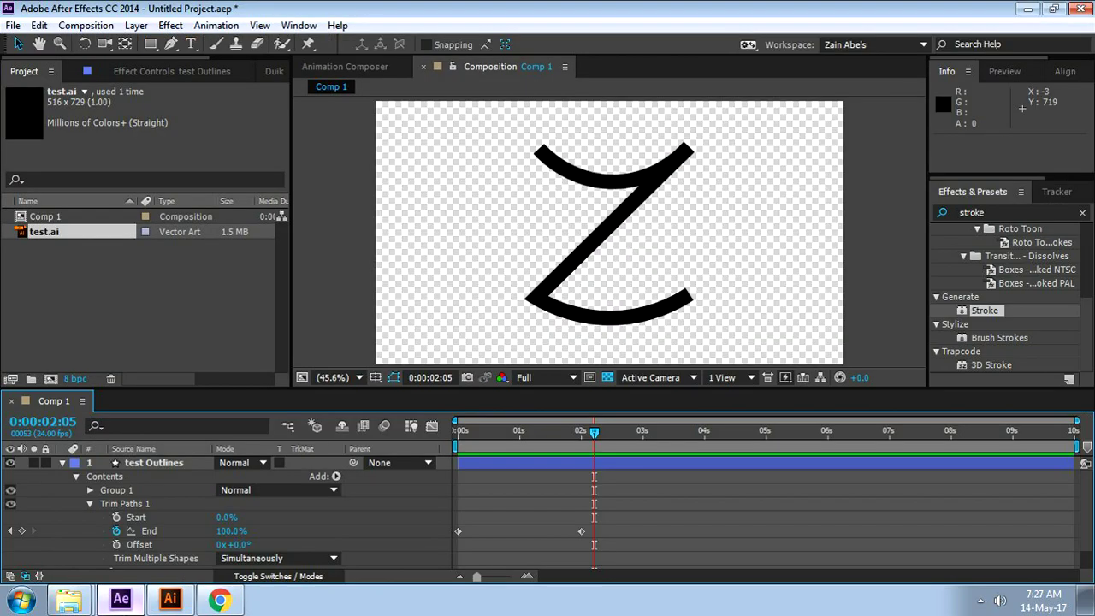
pyautogui.click(170, 602)
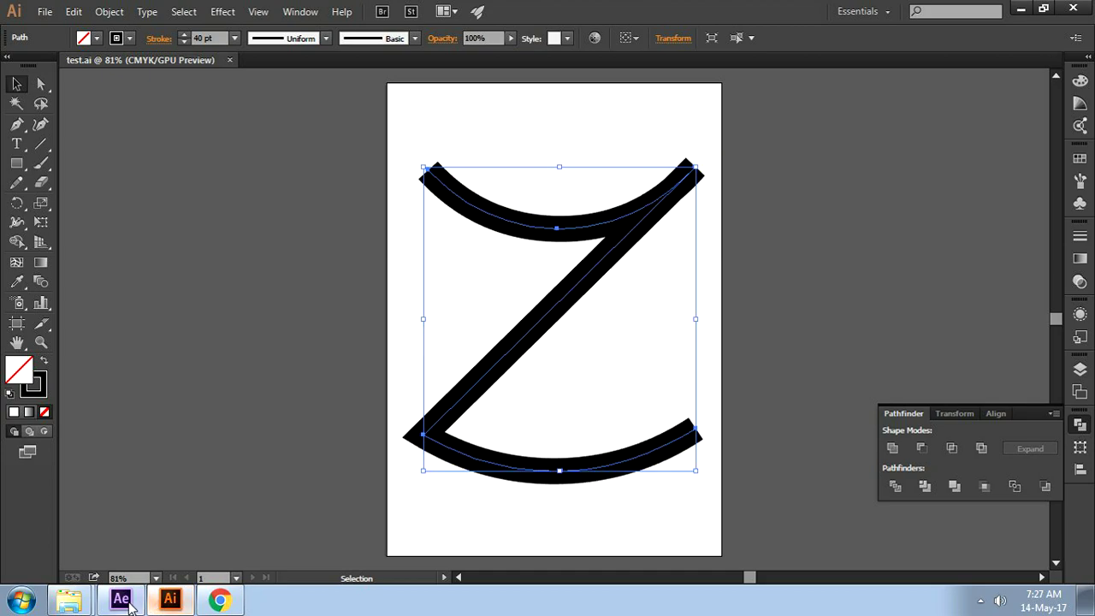
# - Try the lens-shaped width profile with tapered ends on the Z path's stroke
pyautogui.click(828, 255)
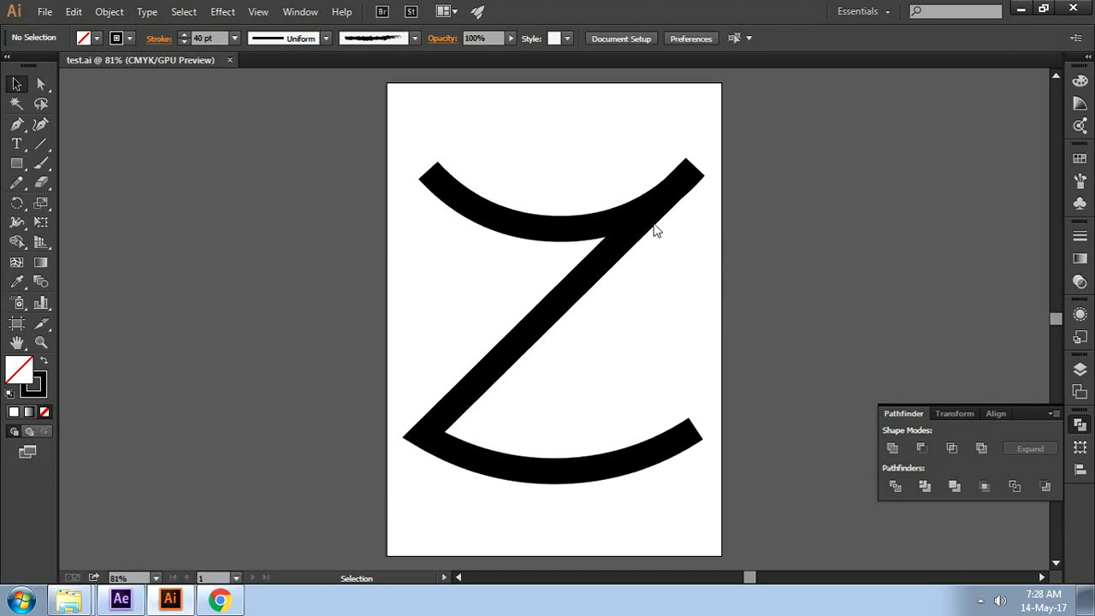
pyautogui.click(633, 213)
pyautogui.click(326, 38)
pyautogui.click(299, 86)
pyautogui.click(264, 78)
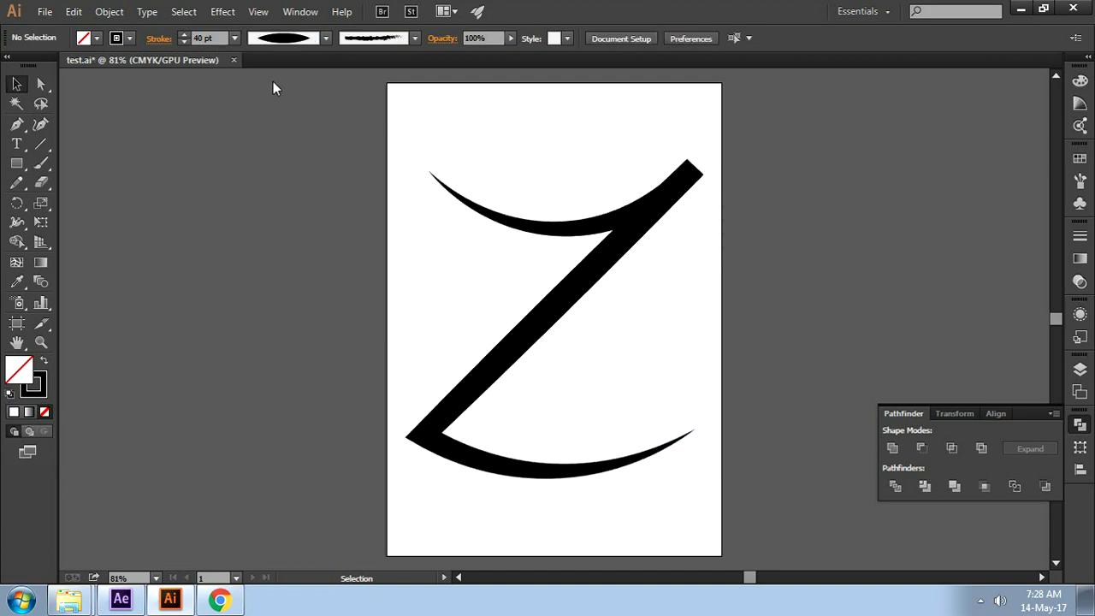
# - Try the width profile with a flat middle and pointed ends on the Z path and view it deselected
pyautogui.click(539, 228)
pyautogui.click(326, 37)
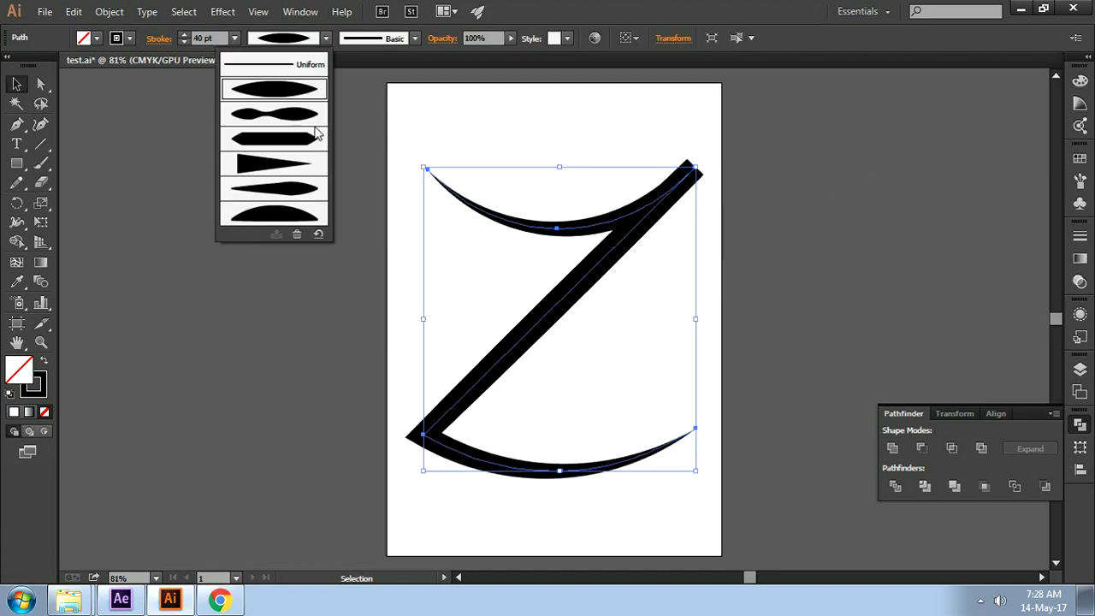
pyautogui.click(290, 146)
pyautogui.click(848, 303)
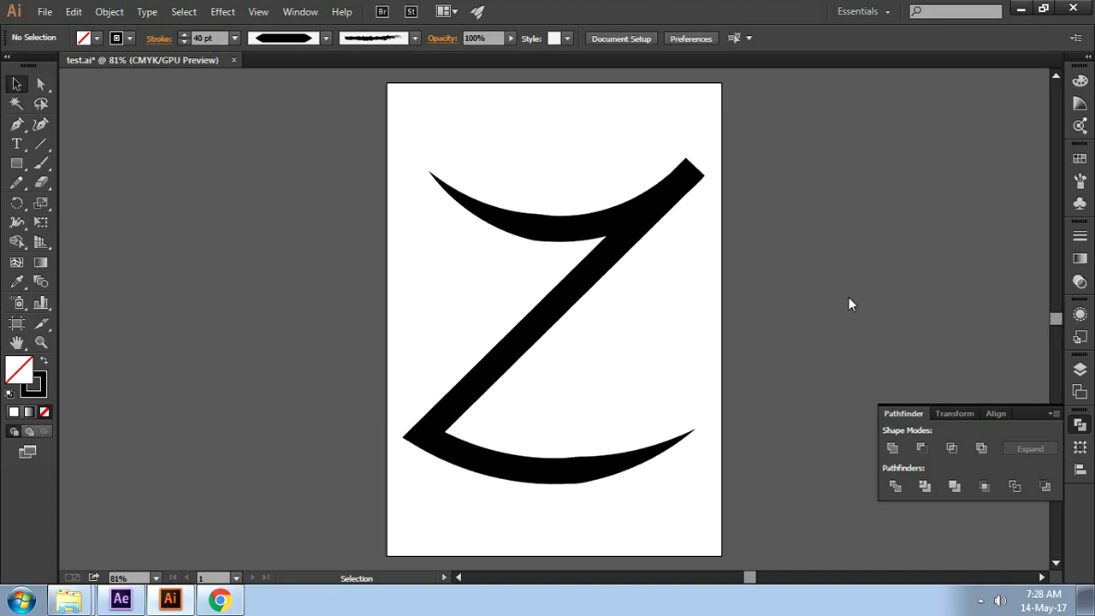
# - Return the Z path's stroke to the Uniform width profile
pyautogui.click(643, 226)
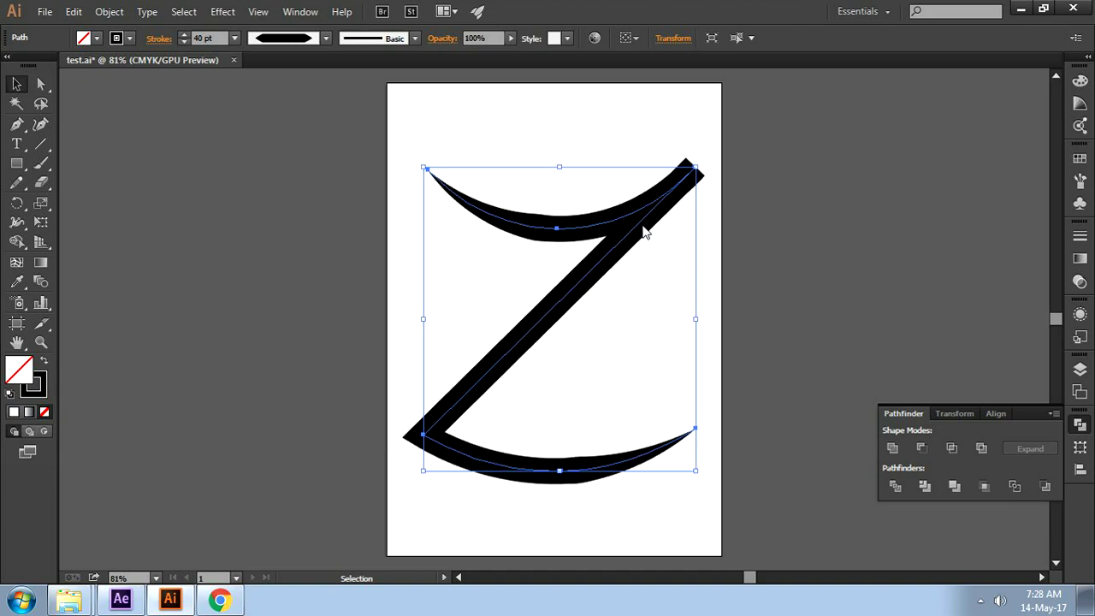
pyautogui.click(803, 180)
pyautogui.click(661, 203)
pyautogui.click(326, 38)
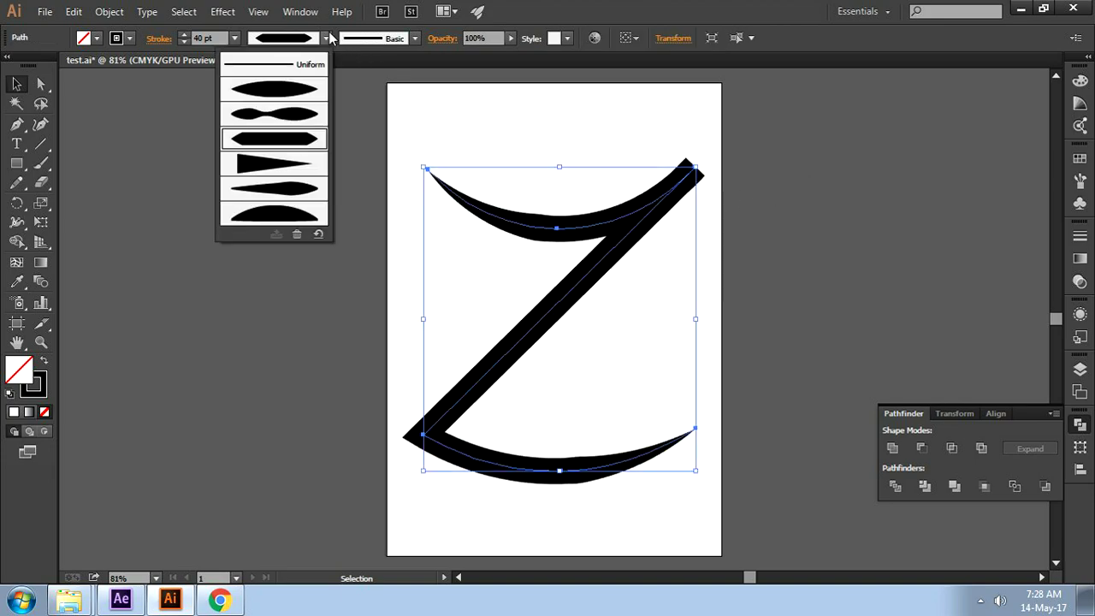
pyautogui.click(310, 68)
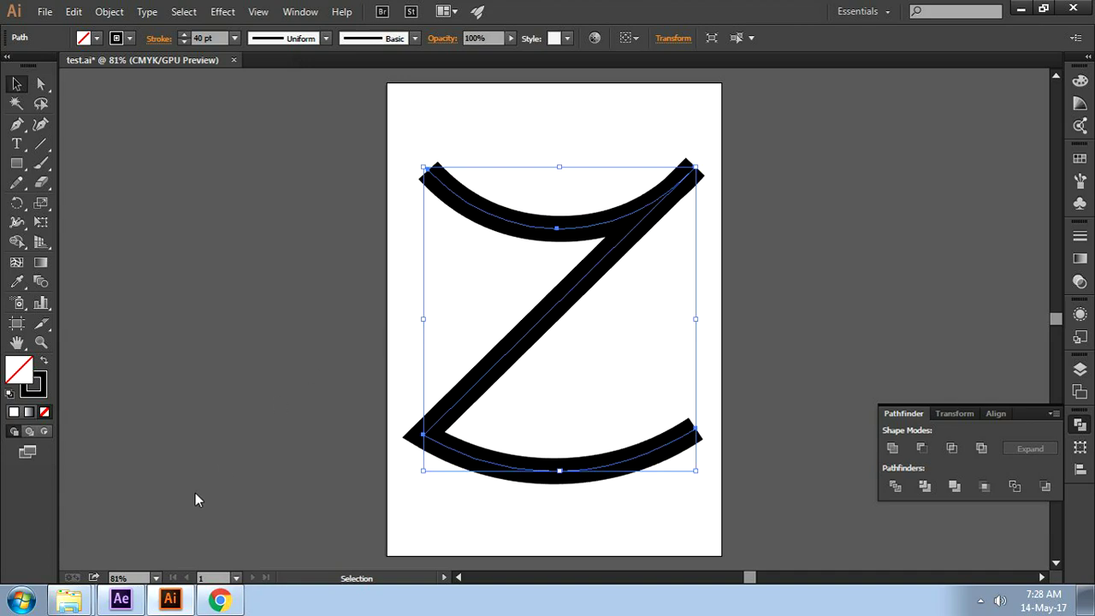
# - Switch to After Effects, collapse the test Outlines layer's properties, and deselect the layer
pyautogui.click(120, 598)
pyautogui.click(573, 254)
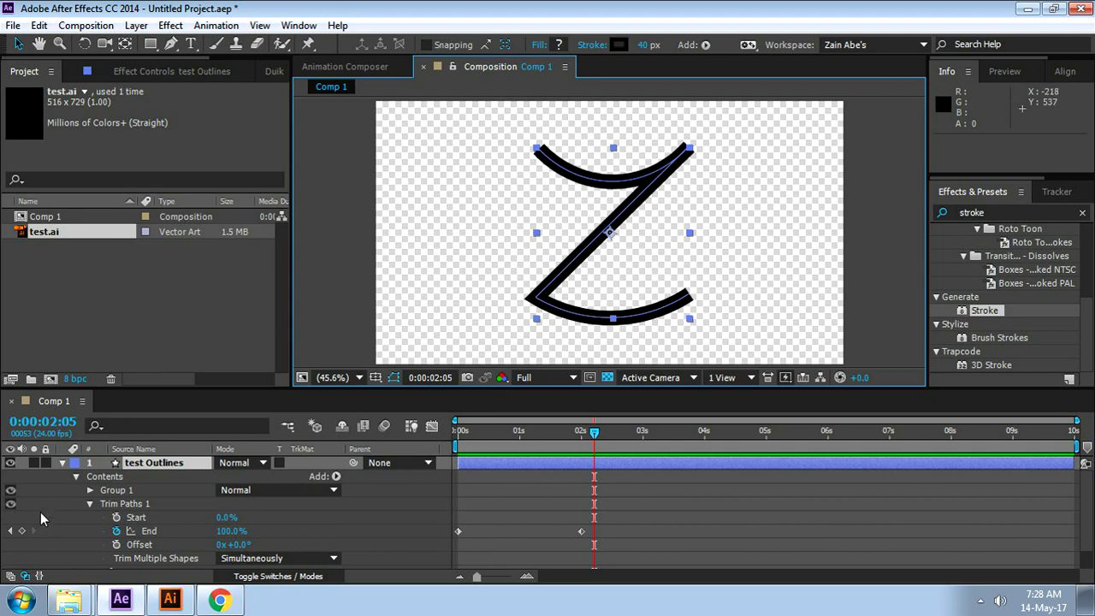
pyautogui.click(63, 463)
pyautogui.press('F2')
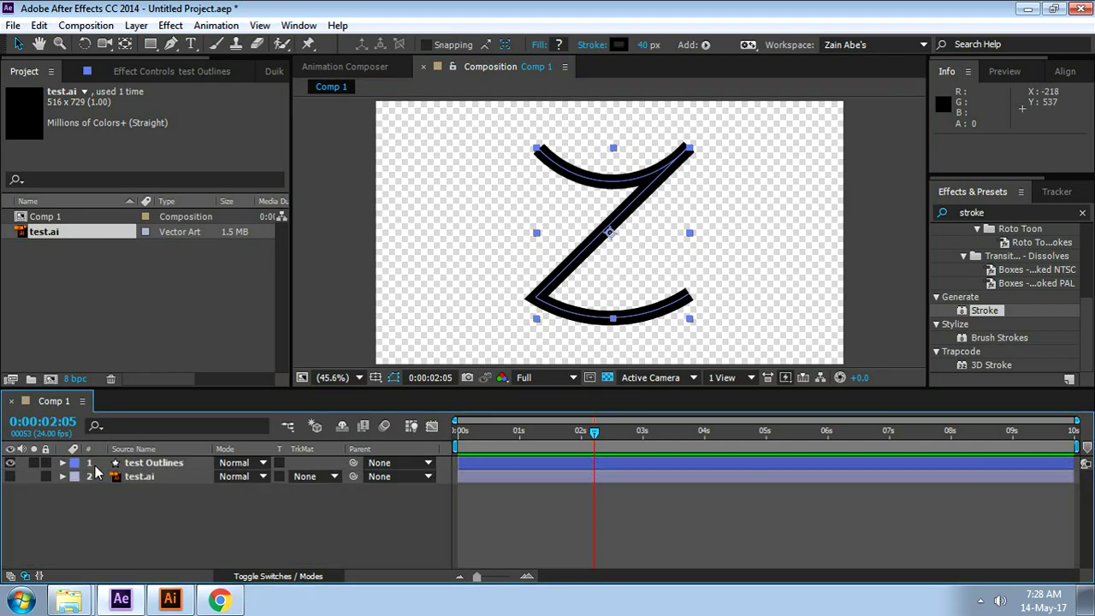
# - Switch to Illustrator and apply the rough charcoal-like brush to the Z path
pyautogui.click(169, 599)
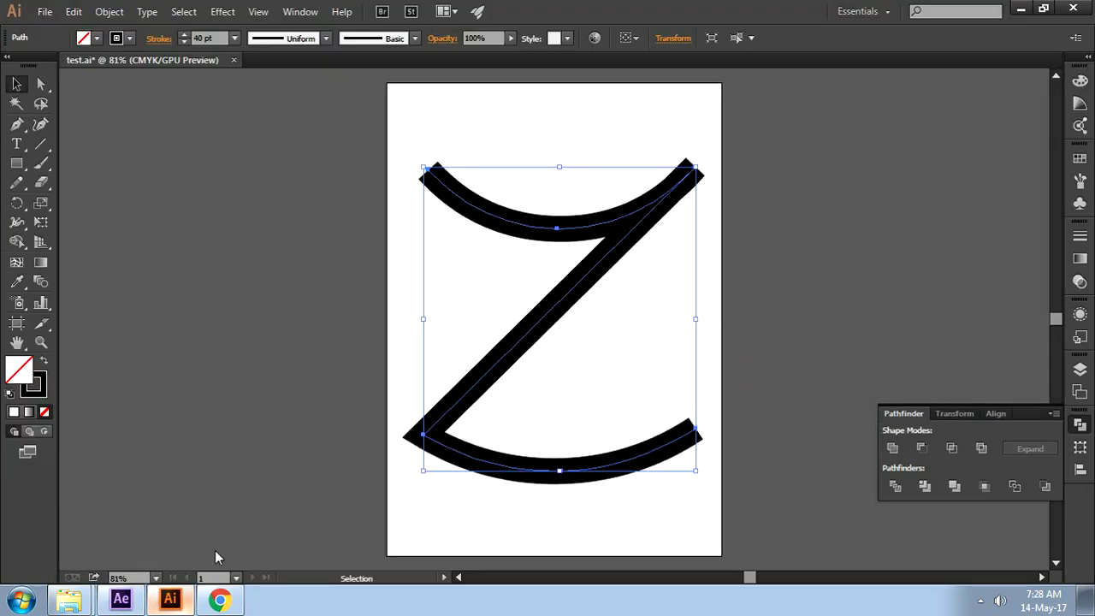
pyautogui.click(806, 242)
pyautogui.click(671, 195)
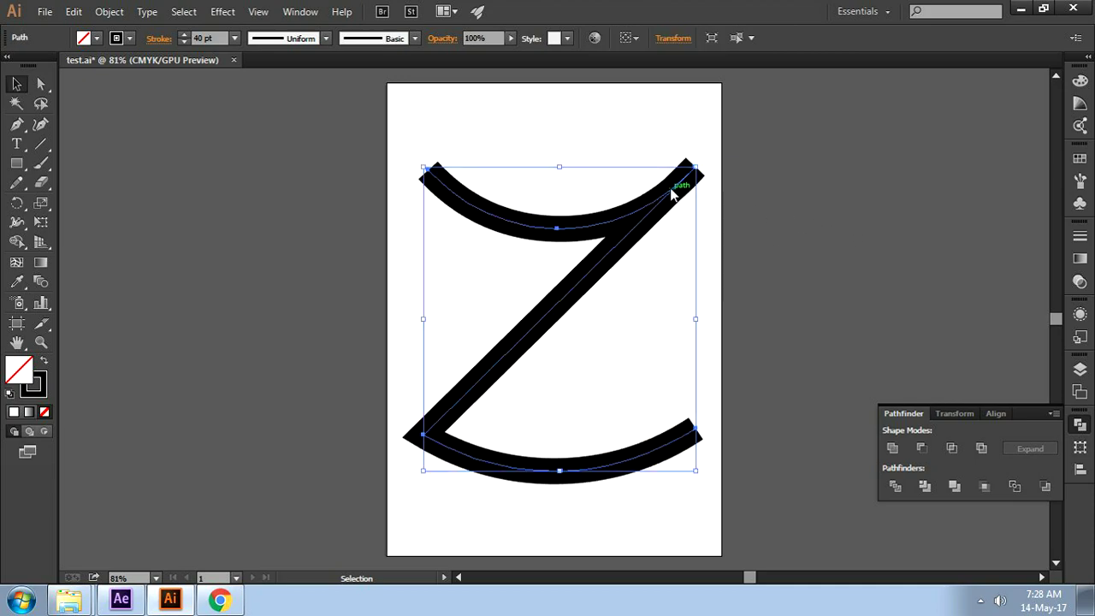
pyautogui.click(415, 39)
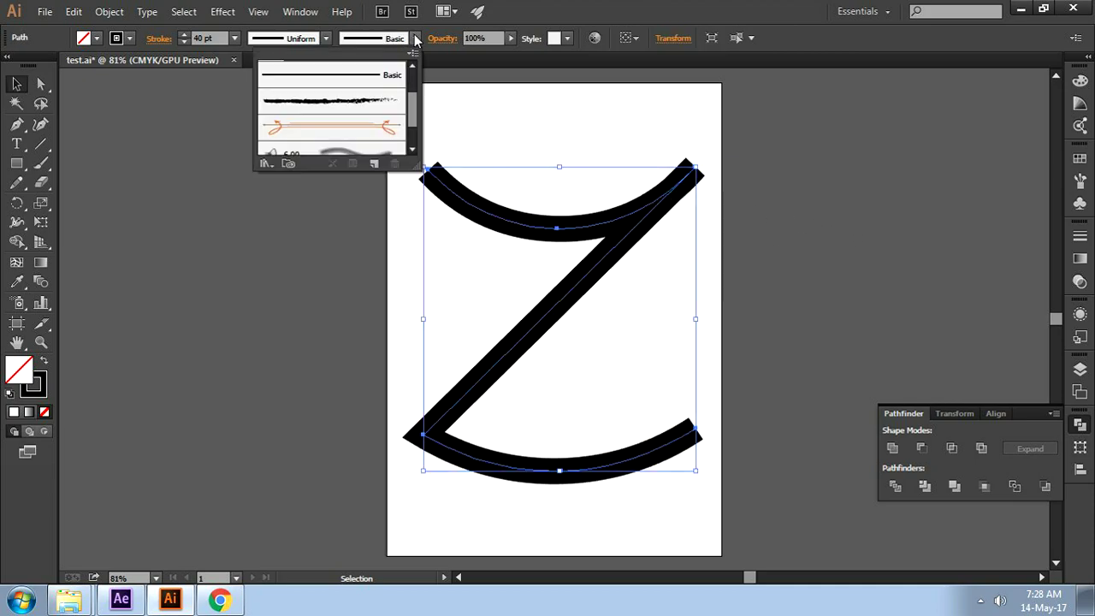
pyautogui.click(358, 102)
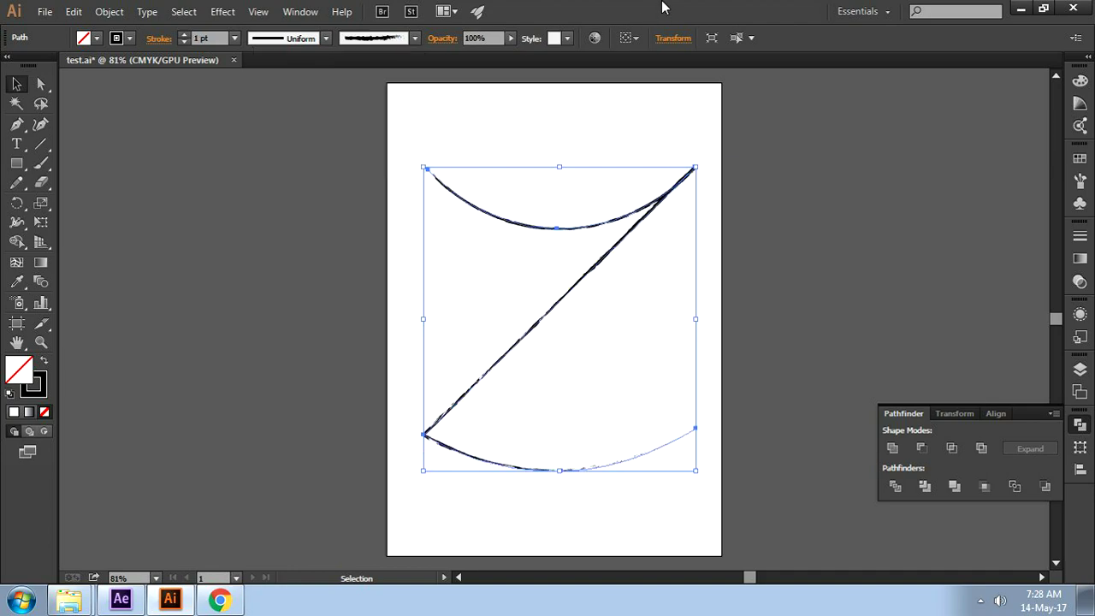
# - Try the brushed Z stroke at 40 pt and 16 pt, settle on a weight of 10 pt, and deselect it
pyautogui.click(234, 38)
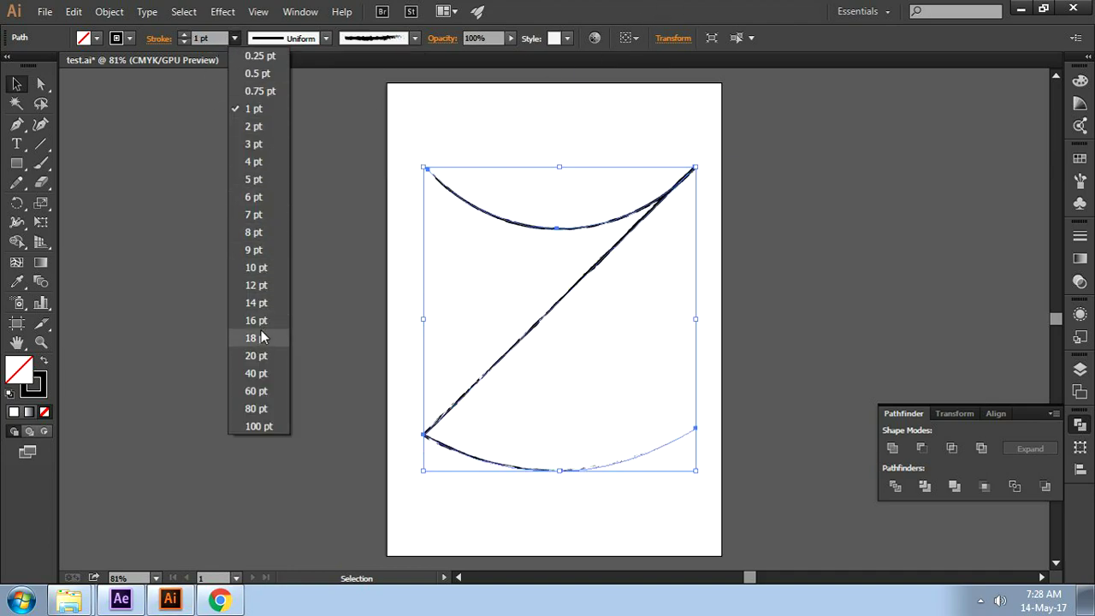
pyautogui.click(259, 372)
pyautogui.click(235, 38)
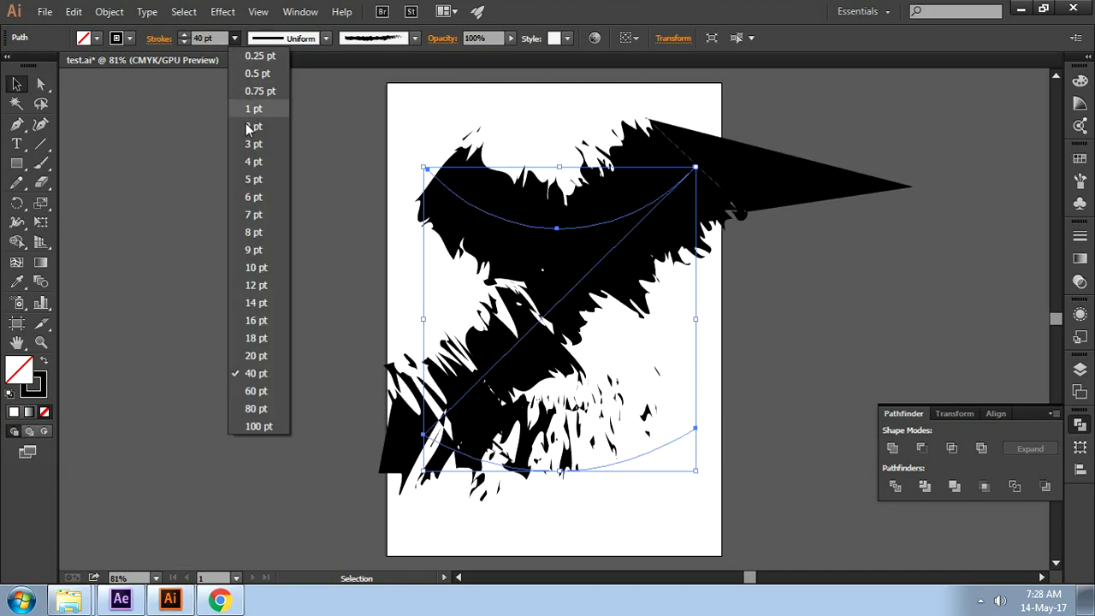
pyautogui.click(255, 321)
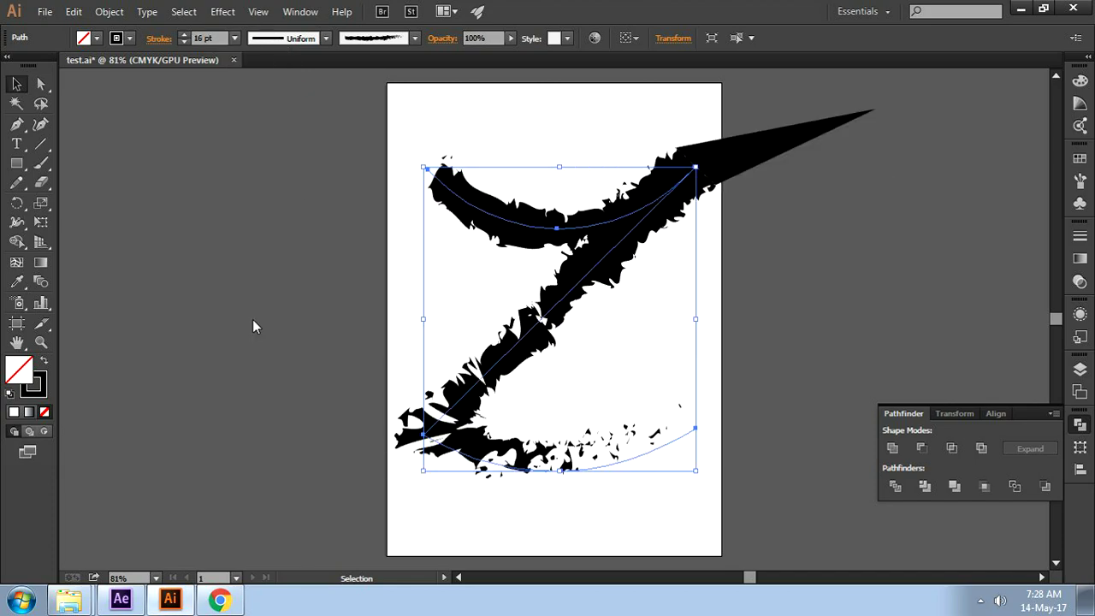
pyautogui.click(234, 39)
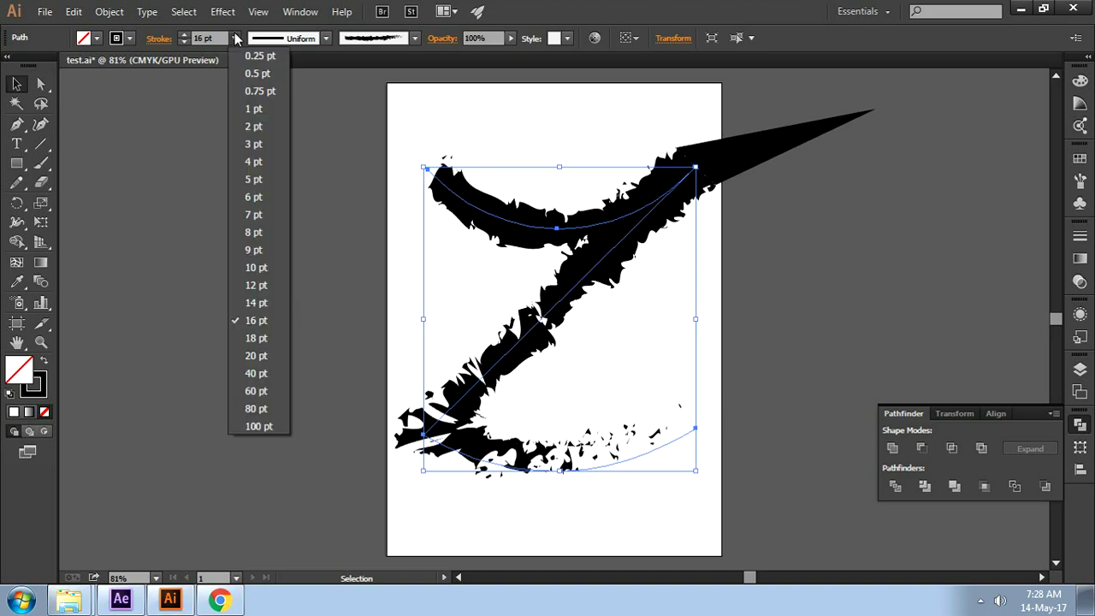
pyautogui.click(256, 268)
pyautogui.click(809, 231)
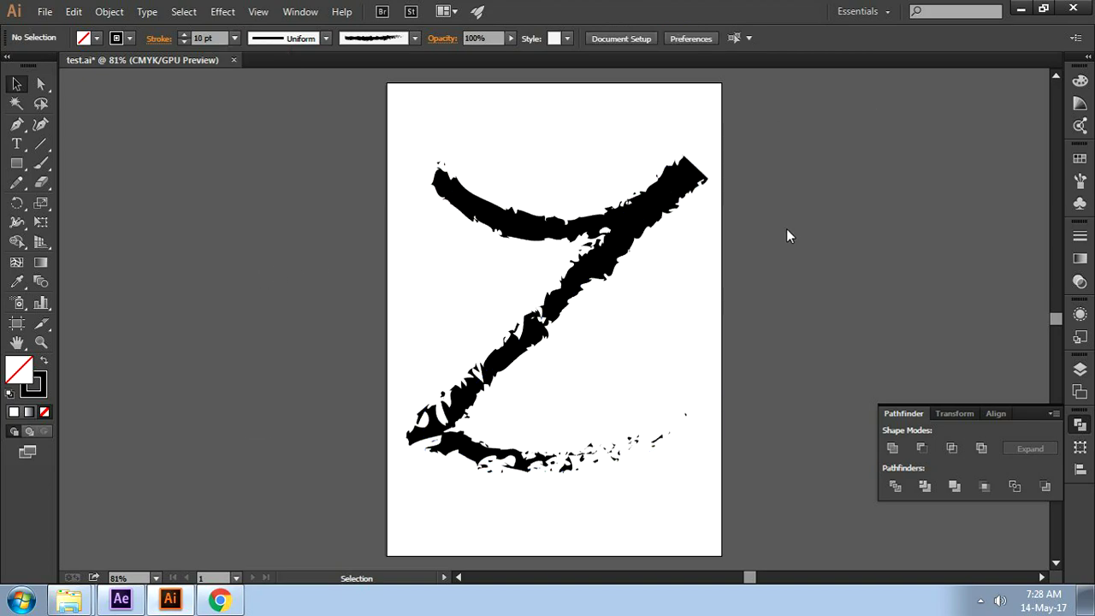
# - Save test.ai with the brushed Z and switch to After Effects
pyautogui.click(613, 210)
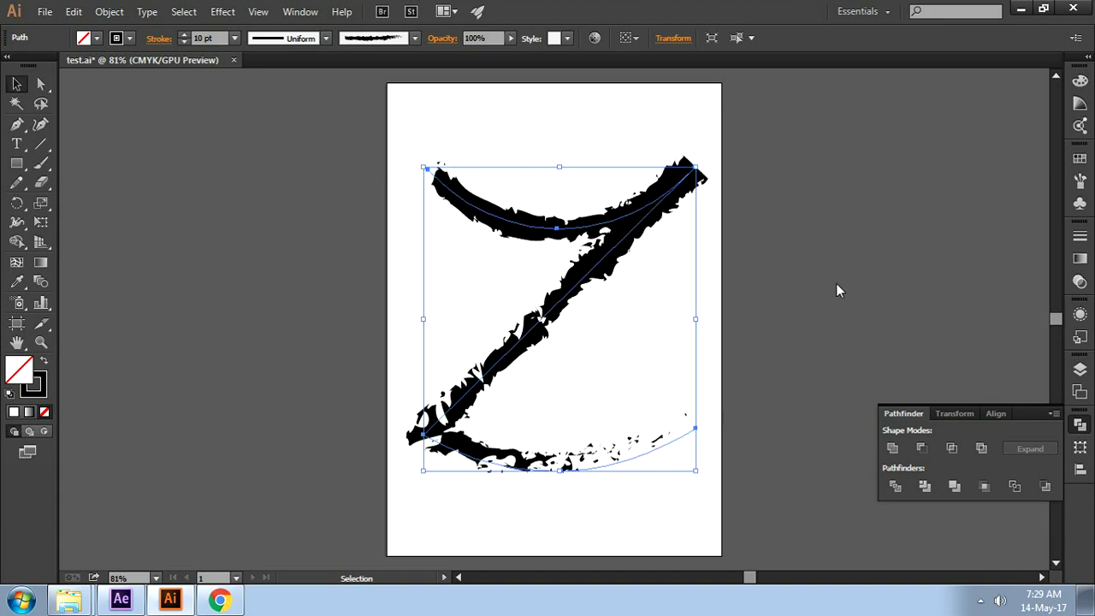
pyautogui.click(320, 129)
pyautogui.click(45, 12)
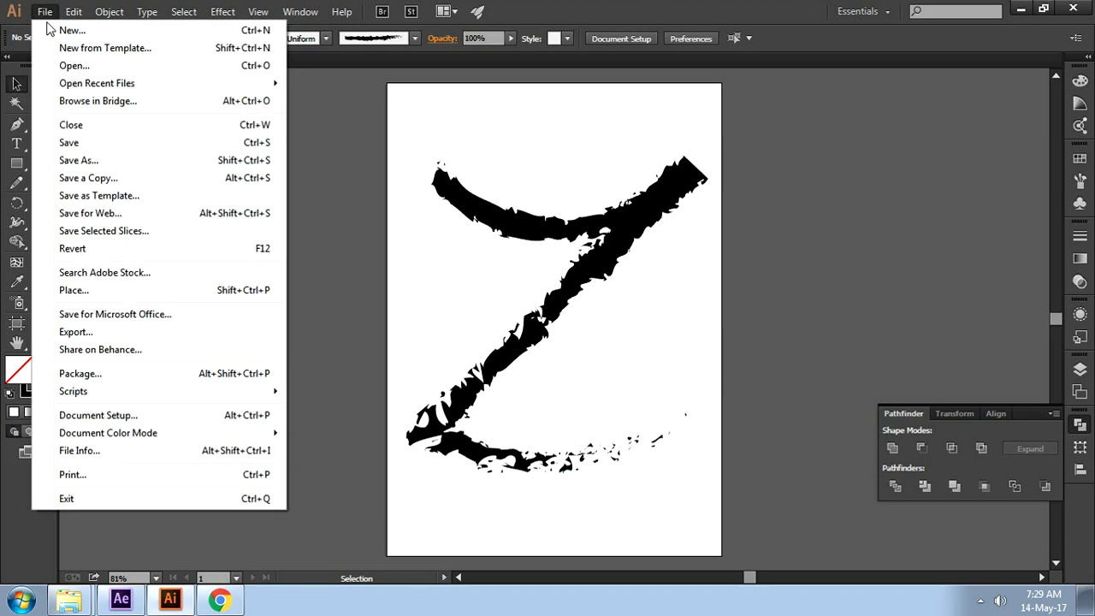
pyautogui.click(88, 145)
pyautogui.click(120, 598)
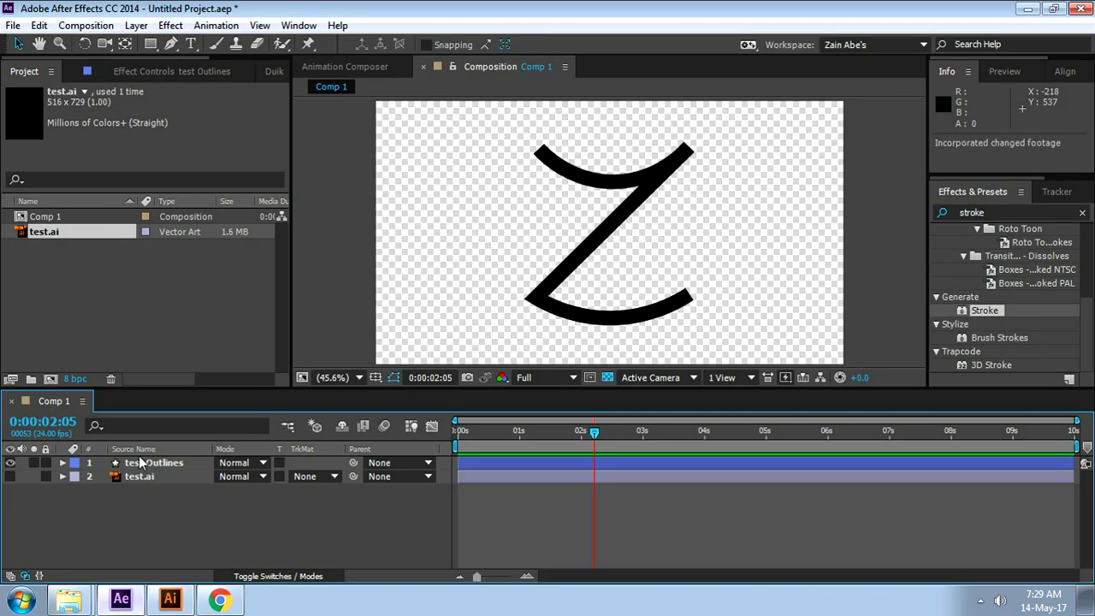
# - Delete the test Outlines and test.ai layers from Comp 1
pyautogui.click(154, 476)
pyautogui.keyDown('shift'); pyautogui.click(154, 463); pyautogui.keyUp('shift')
pyautogui.press('Delete')
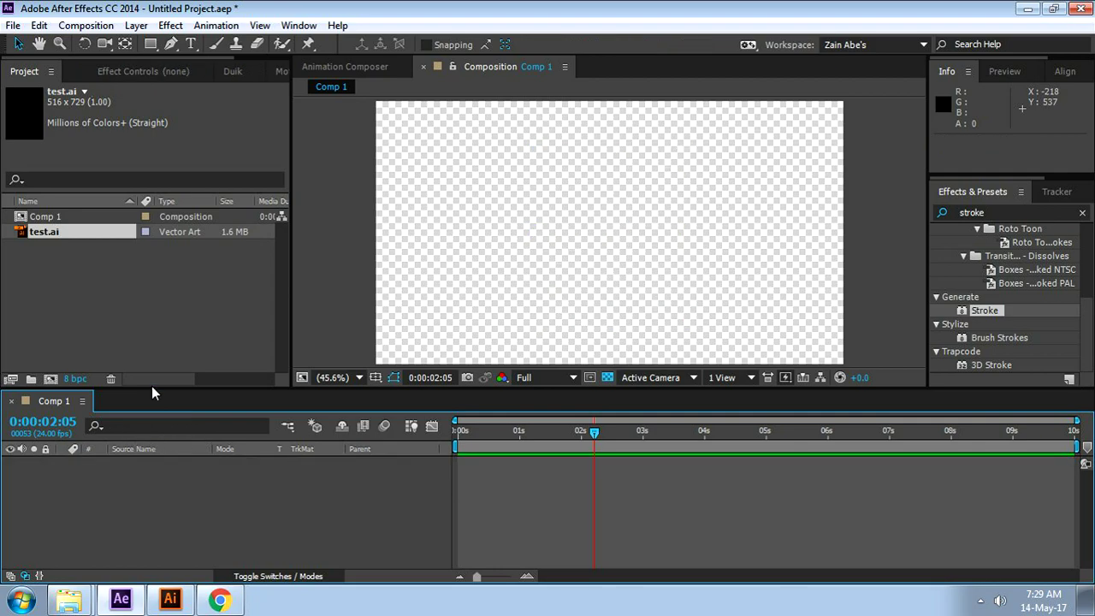
# - Reload the test.ai footage and add it to Comp 1 as a layer
pyautogui.rightClick(59, 232)
pyautogui.click(117, 382)
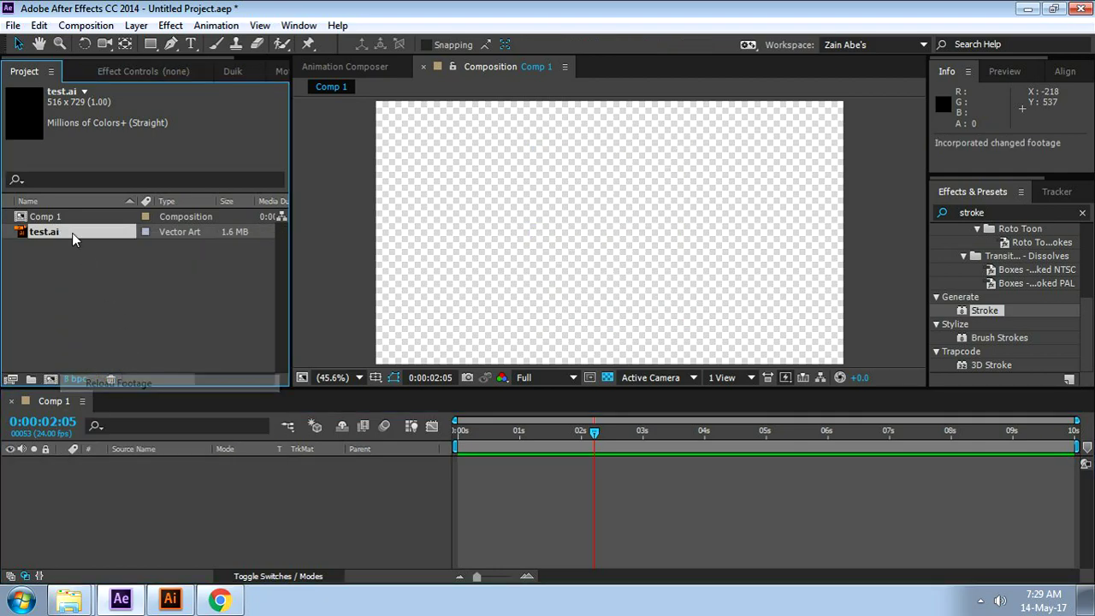
pyautogui.moveTo(75, 231); pyautogui.dragTo(144, 538)
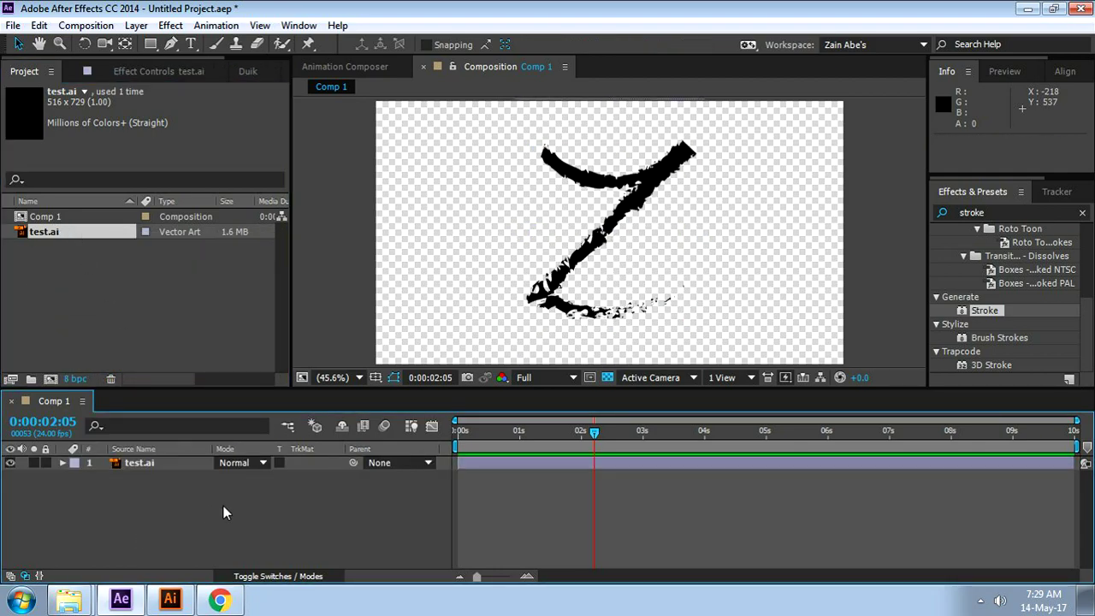
# - Try scaling the test.ai layer up to 130%, undo the change, and collapse the layer's properties
pyautogui.click(628, 217)
pyautogui.press('s')
pyautogui.moveTo(275, 481); pyautogui.dragTo(291, 474)
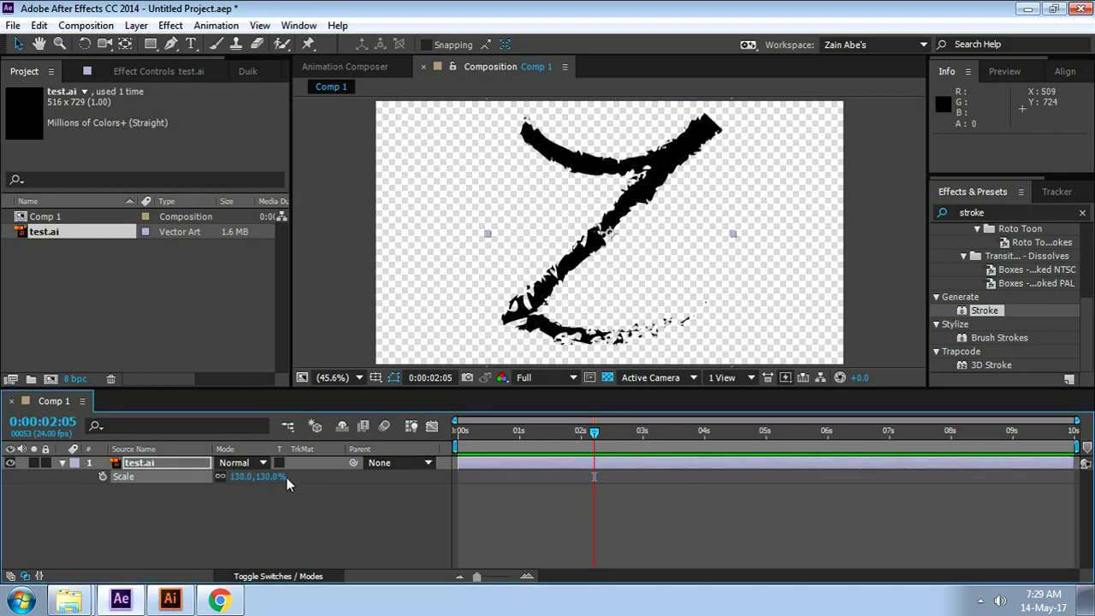
pyautogui.hotkey('ctrl', 'z')
pyautogui.click(300, 506)
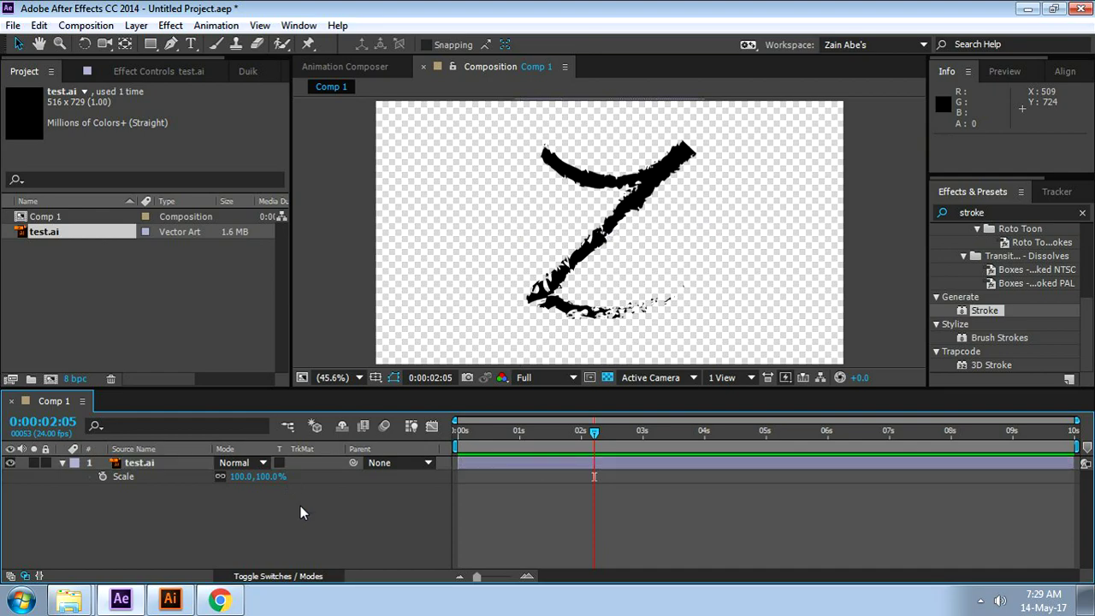
pyautogui.click(663, 204)
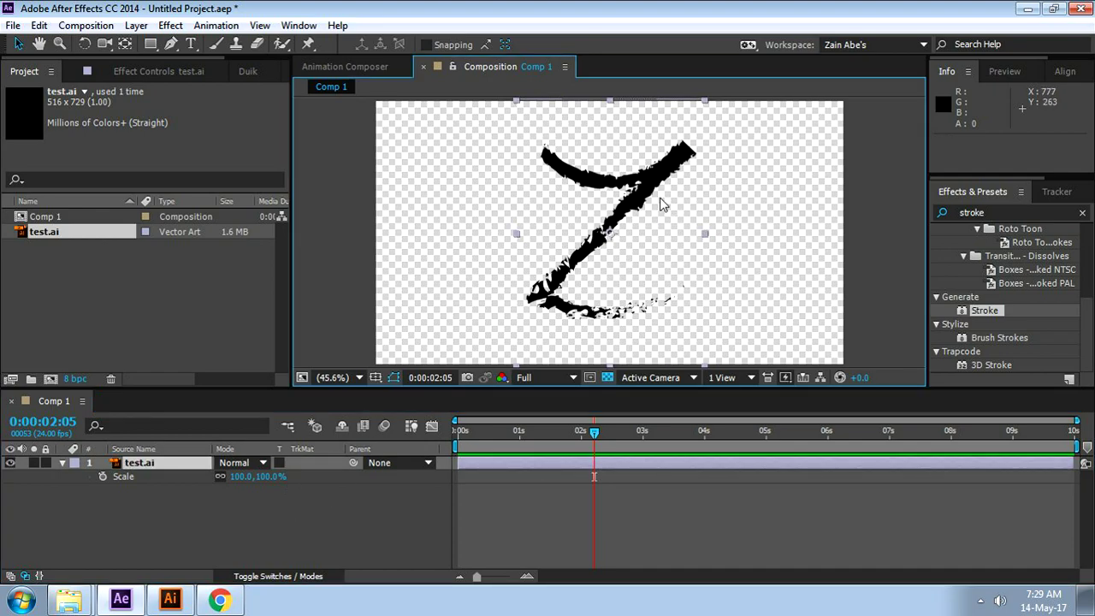
pyautogui.click(130, 503)
pyautogui.click(62, 462)
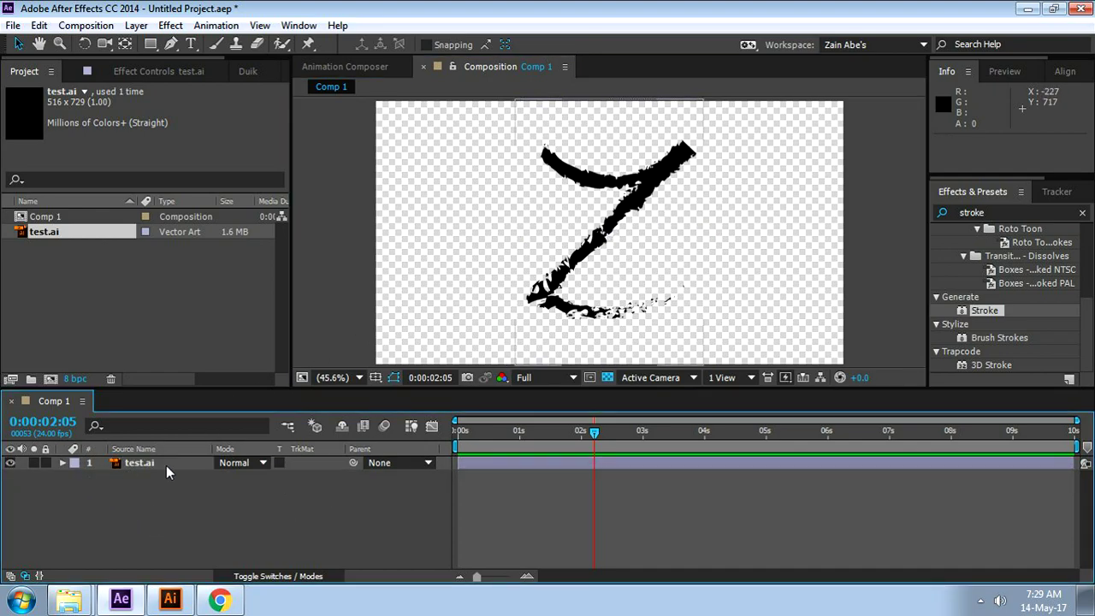
# - Create a shape layer from the test.ai vector layer and select the resulting outlines layer
pyautogui.click(160, 464)
pyautogui.rightClick(157, 466)
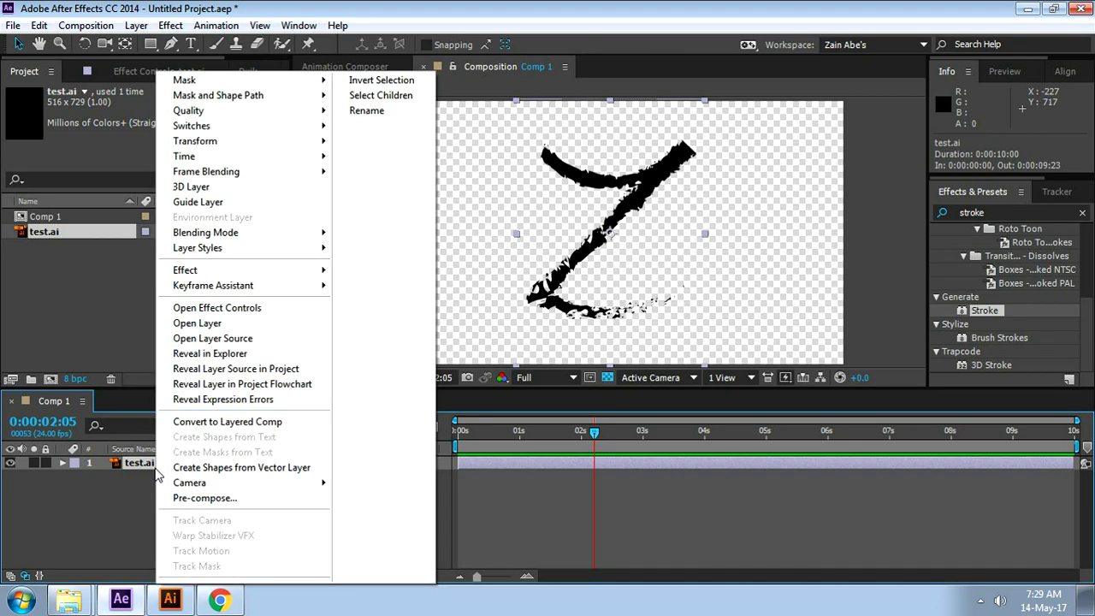
pyautogui.click(268, 469)
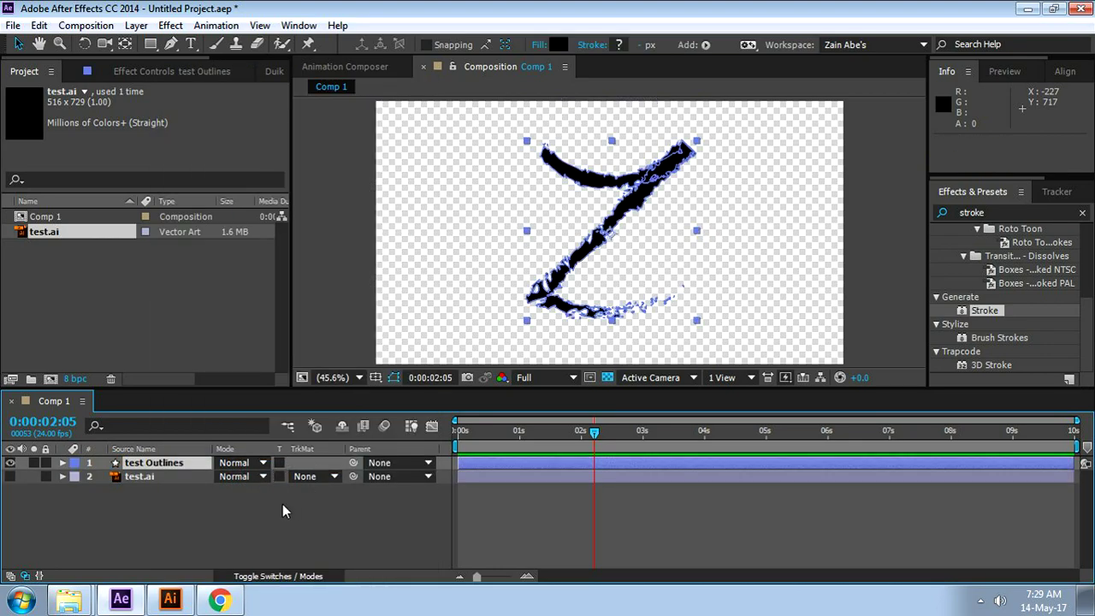
pyautogui.click(119, 512)
pyautogui.click(162, 464)
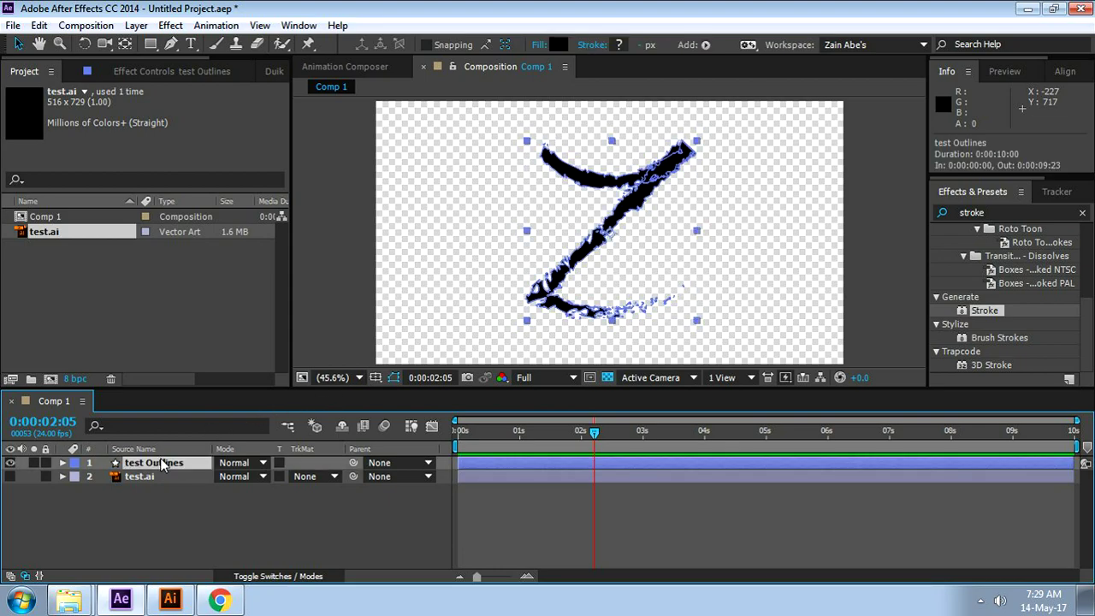
# - Expand the test Outlines layer's contents and look through its list of shape groups, checking the last one, Group 81
pyautogui.click(62, 464)
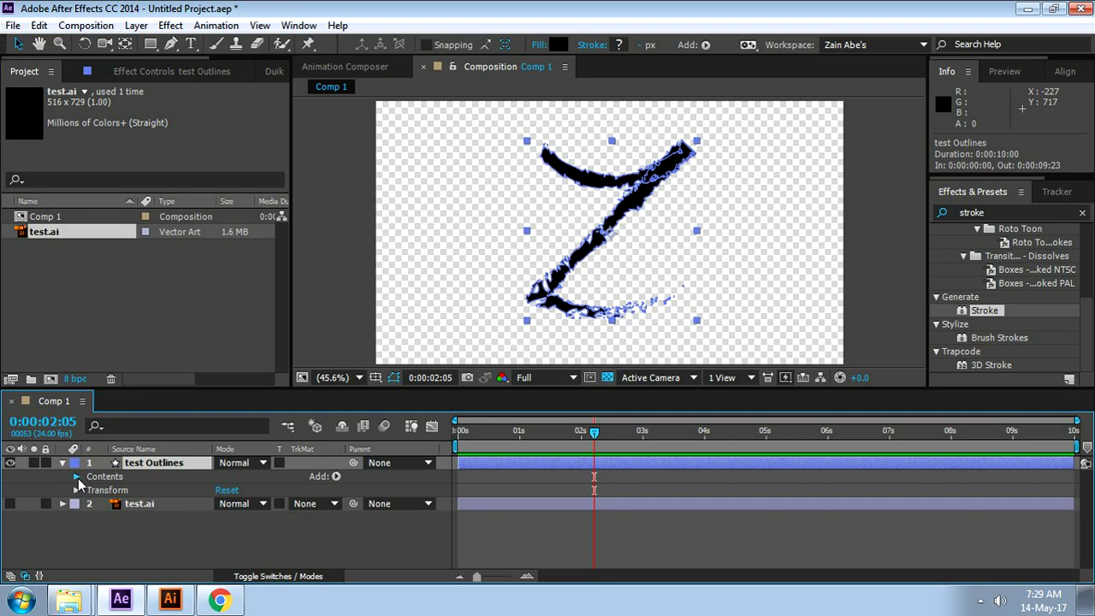
pyautogui.click(78, 476)
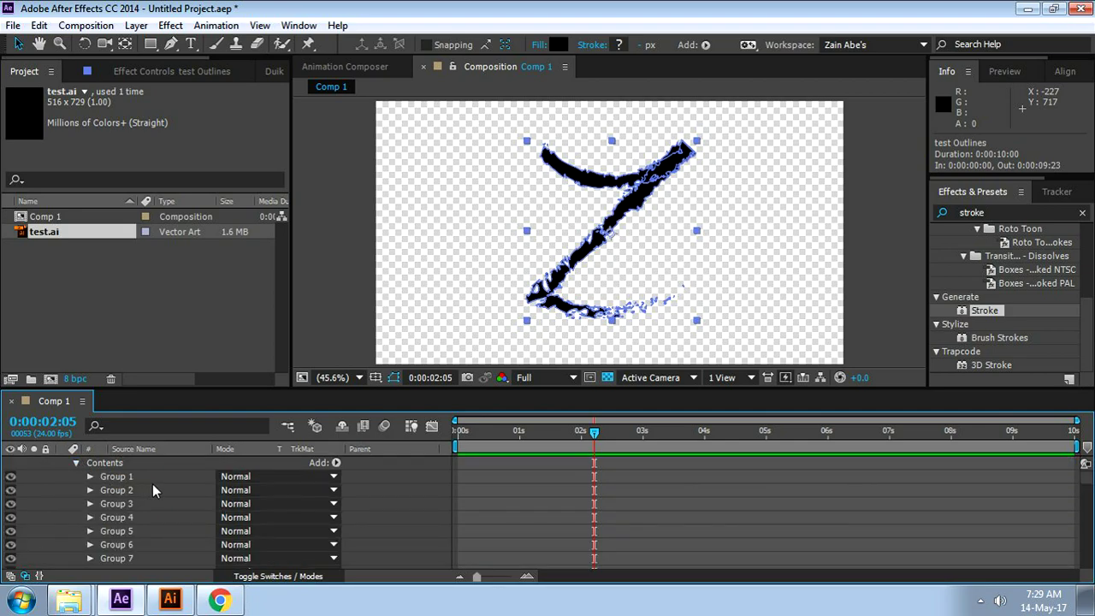
pyautogui.scroll(-3, 147, 507)
pyautogui.scroll(-20, 147, 507)
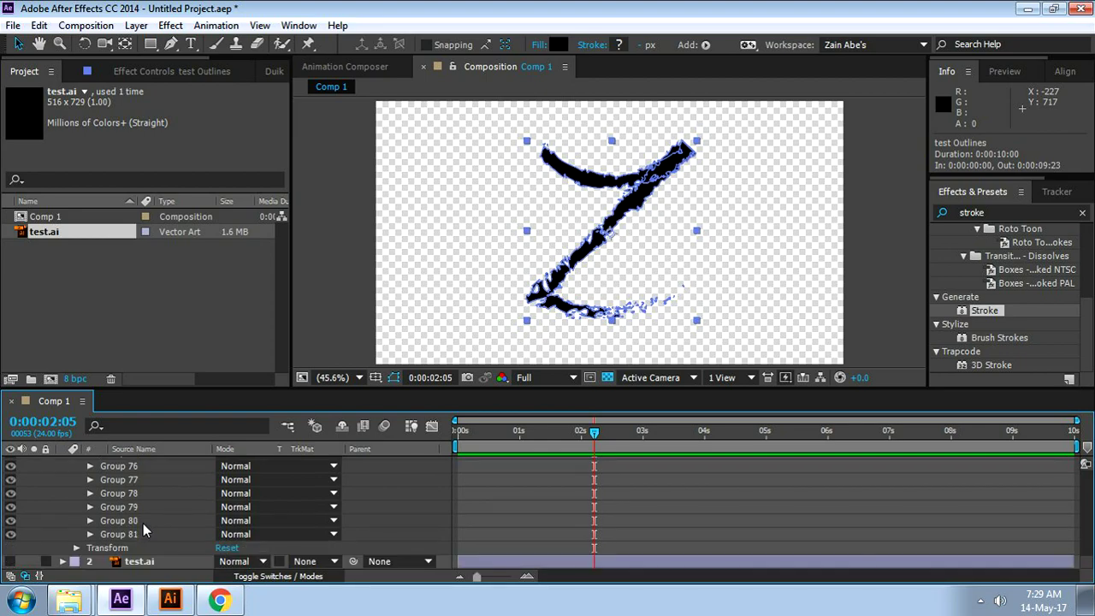
pyautogui.click(140, 533)
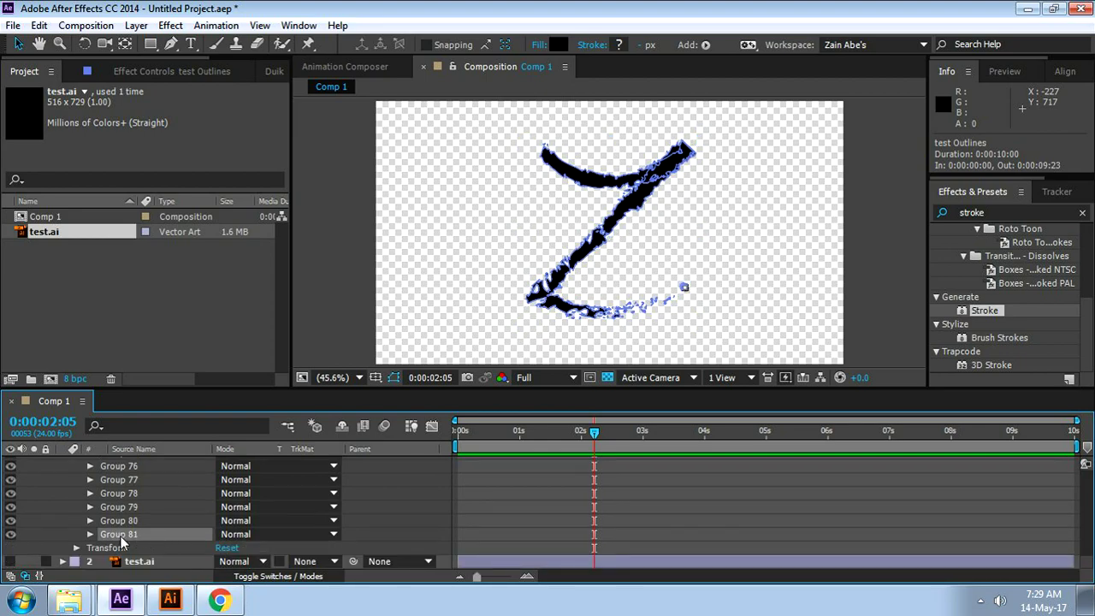
pyautogui.click(71, 491)
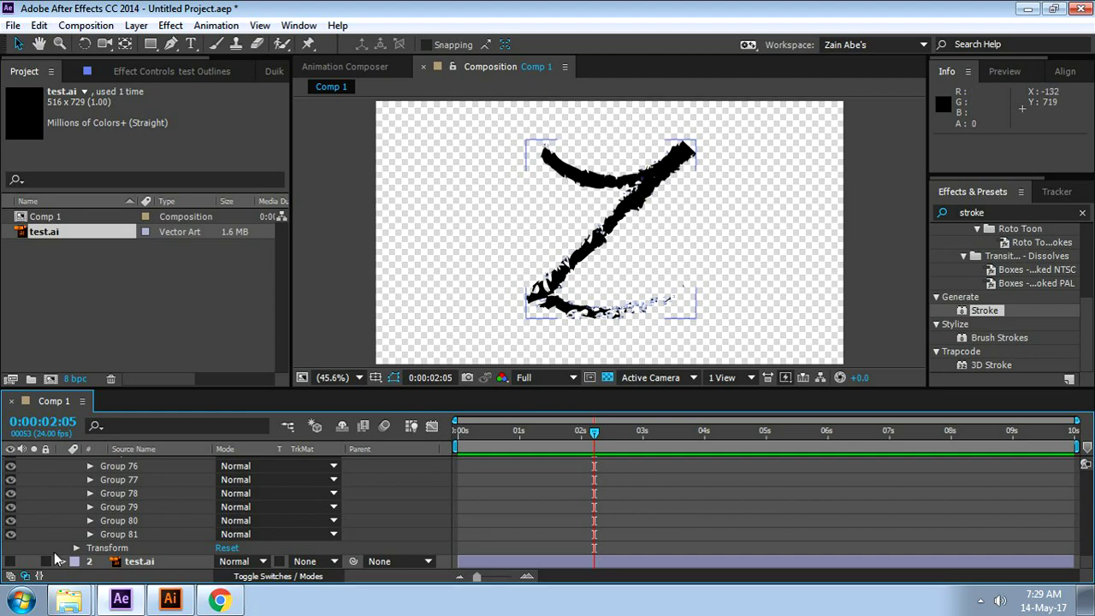
pyautogui.scroll(20, 57, 493)
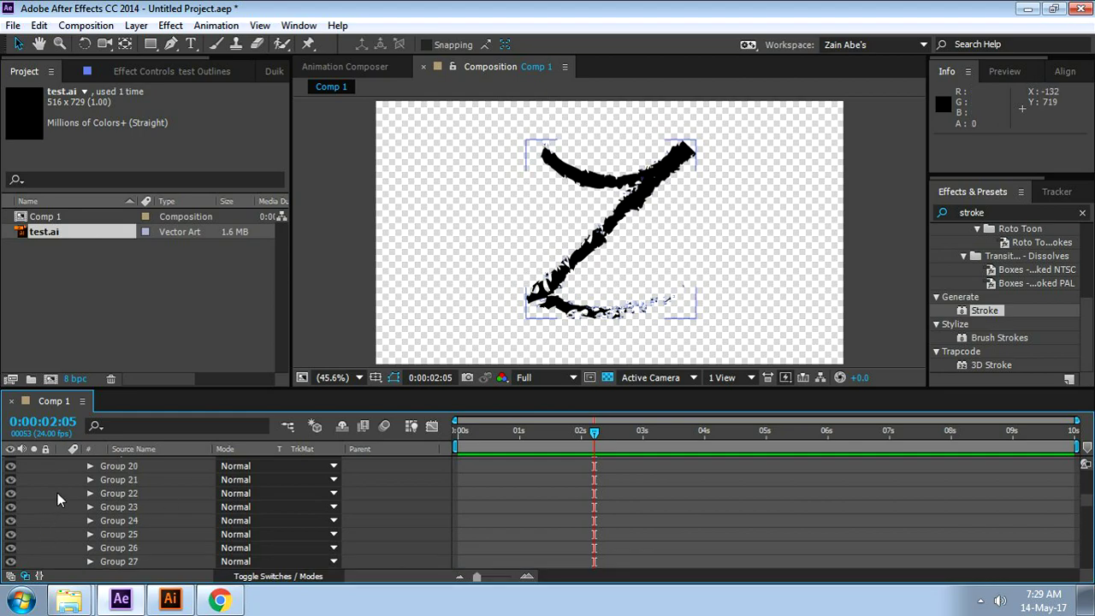
pyautogui.scroll(2, 63, 494)
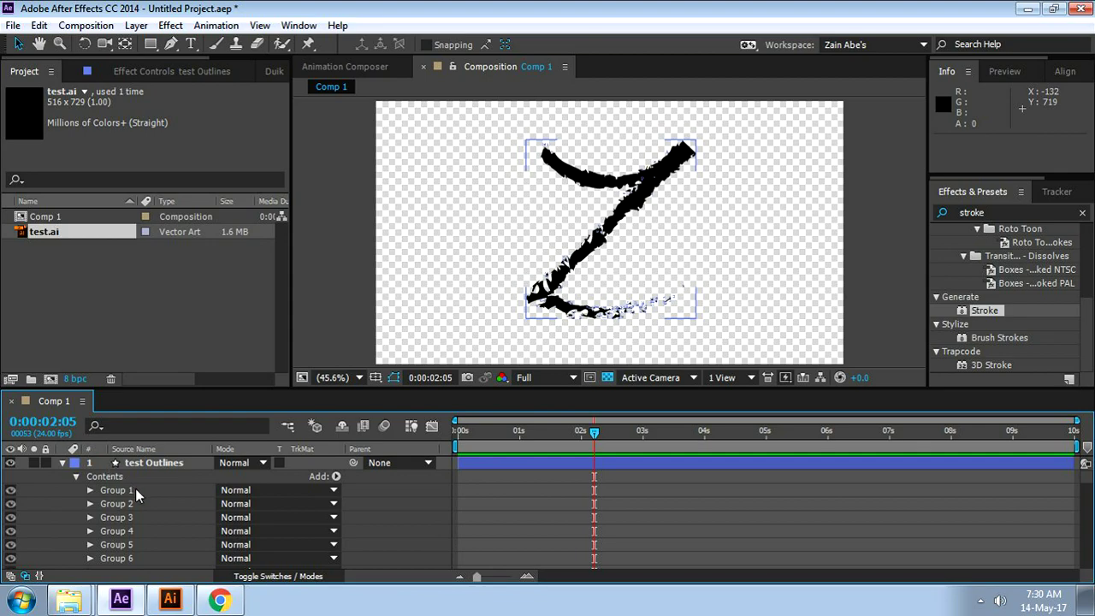
# - Examine the brushed Z's outline points in the maximized composition view, restore the layout, and collapse the test Outlines layer
pyautogui.press('`')
pyautogui.click(653, 208)
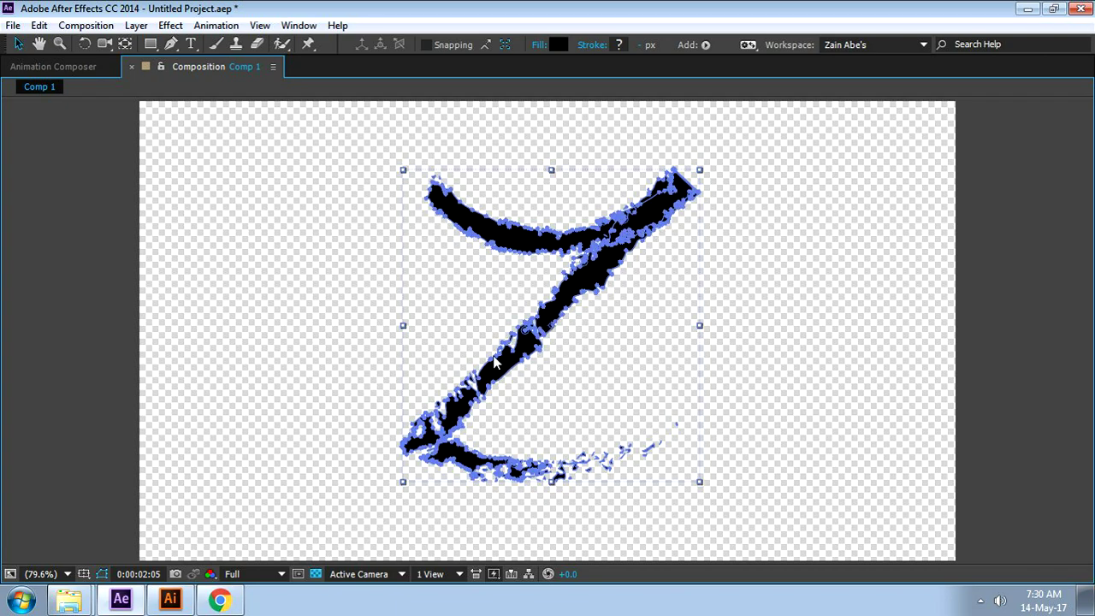
pyautogui.scroll(2, 528, 349)
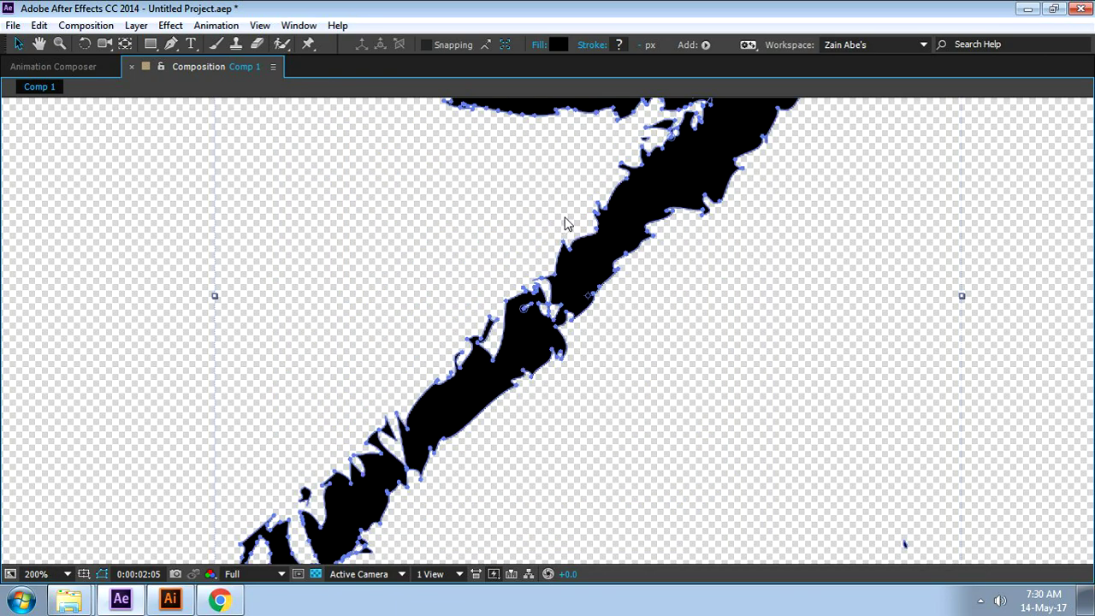
pyautogui.scroll(-1, 626, 239)
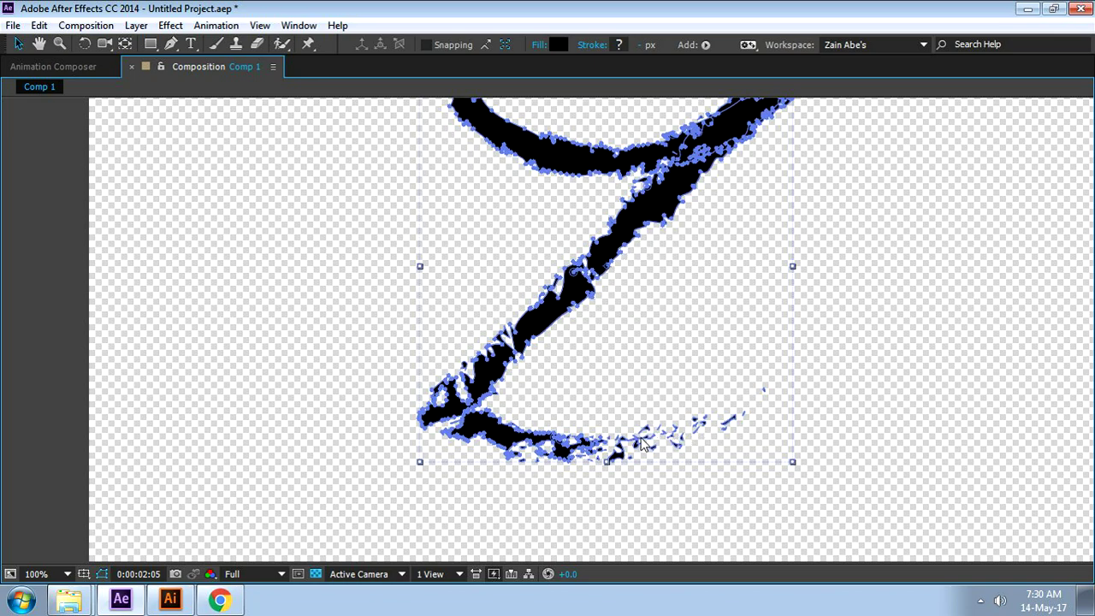
pyautogui.press('`')
pyautogui.hotkey('shift', '/')
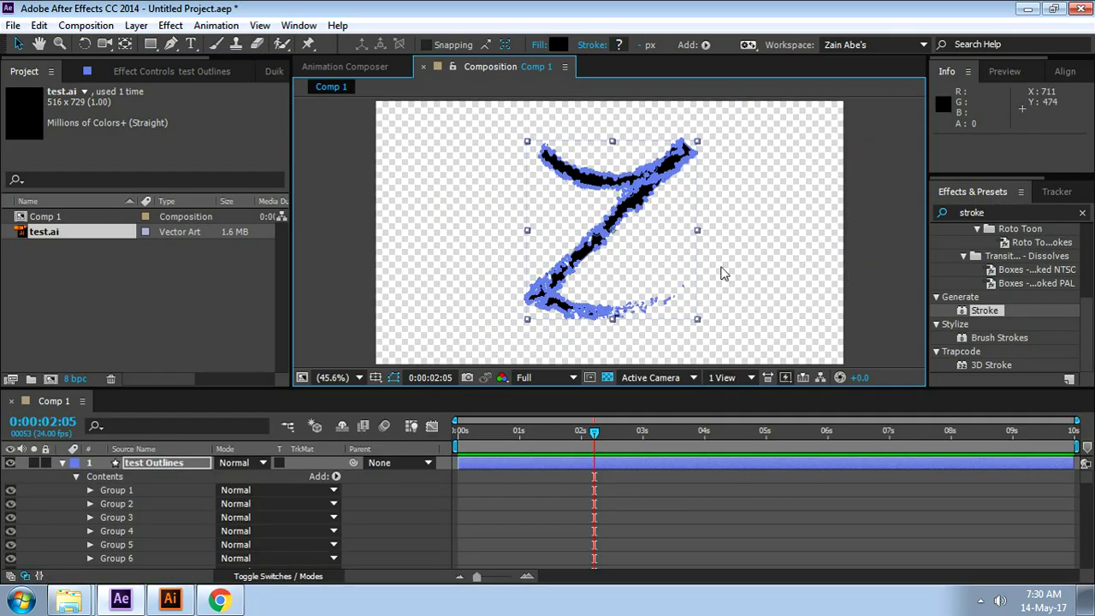
pyautogui.click(881, 258)
pyautogui.click(51, 535)
pyautogui.click(62, 462)
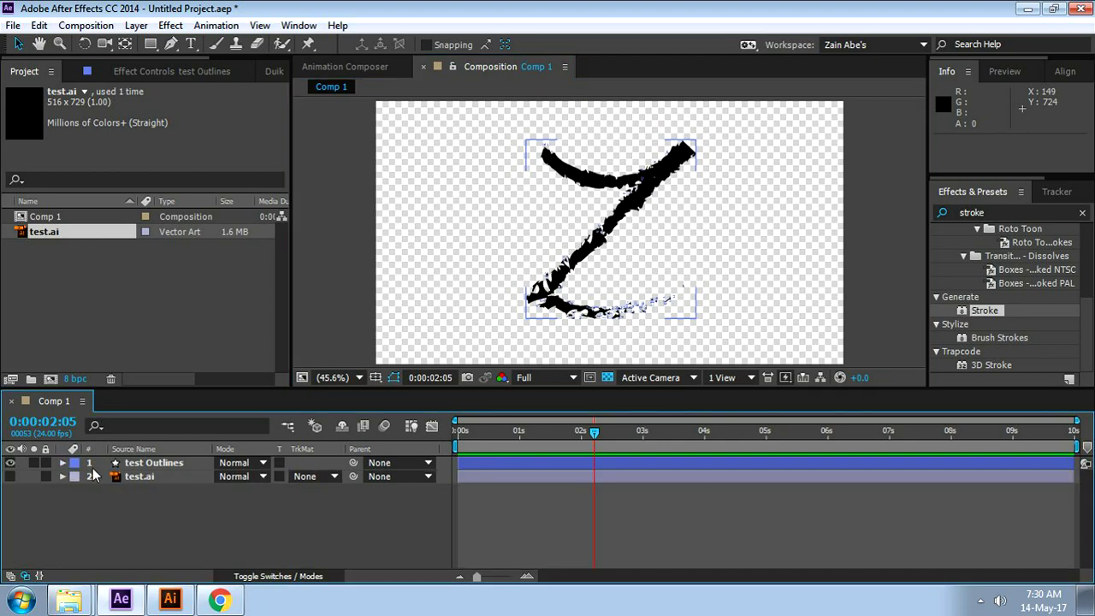
pyautogui.click(150, 466)
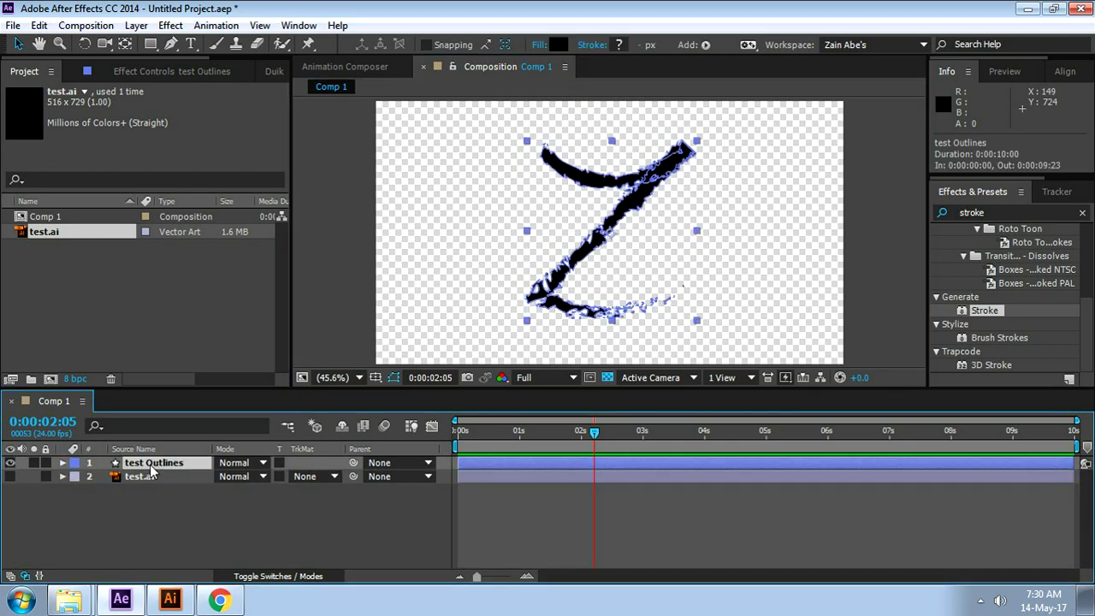
pyautogui.click(164, 516)
pyautogui.click(155, 465)
# - Switch to Illustrator, reduce the brushed Z to a bare path by making and releasing guides, and copy it
pyautogui.click(170, 599)
pyautogui.click(664, 213)
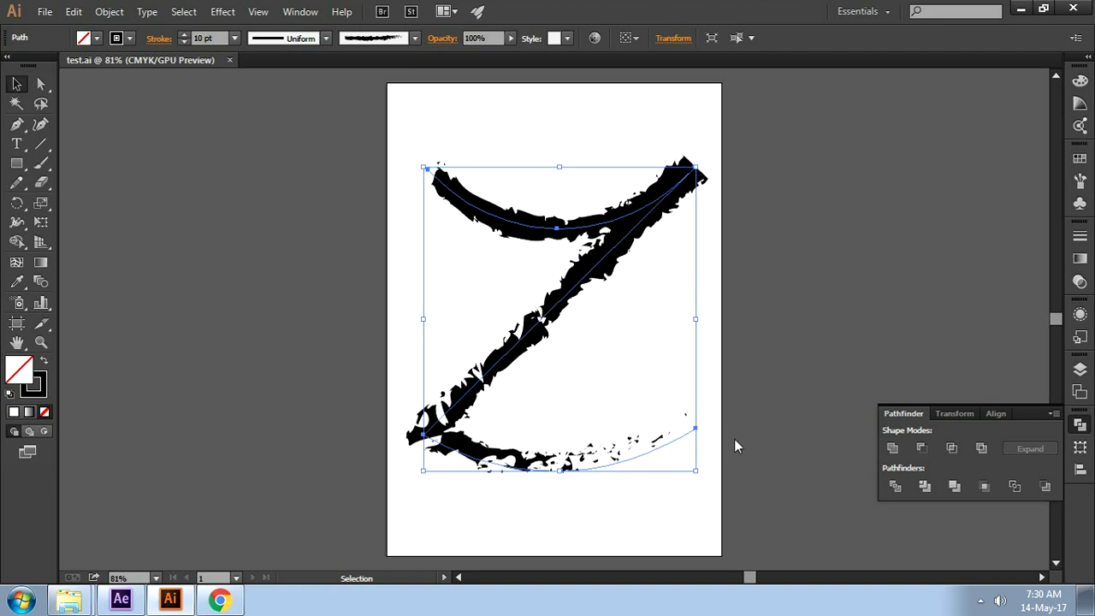
pyautogui.rightClick(661, 196)
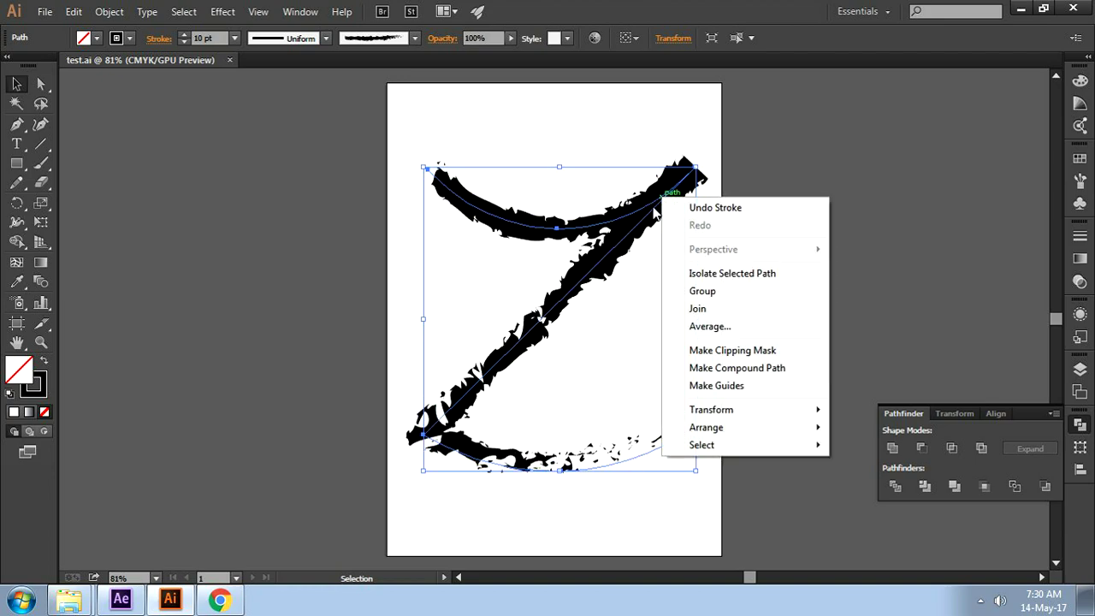
pyautogui.click(739, 387)
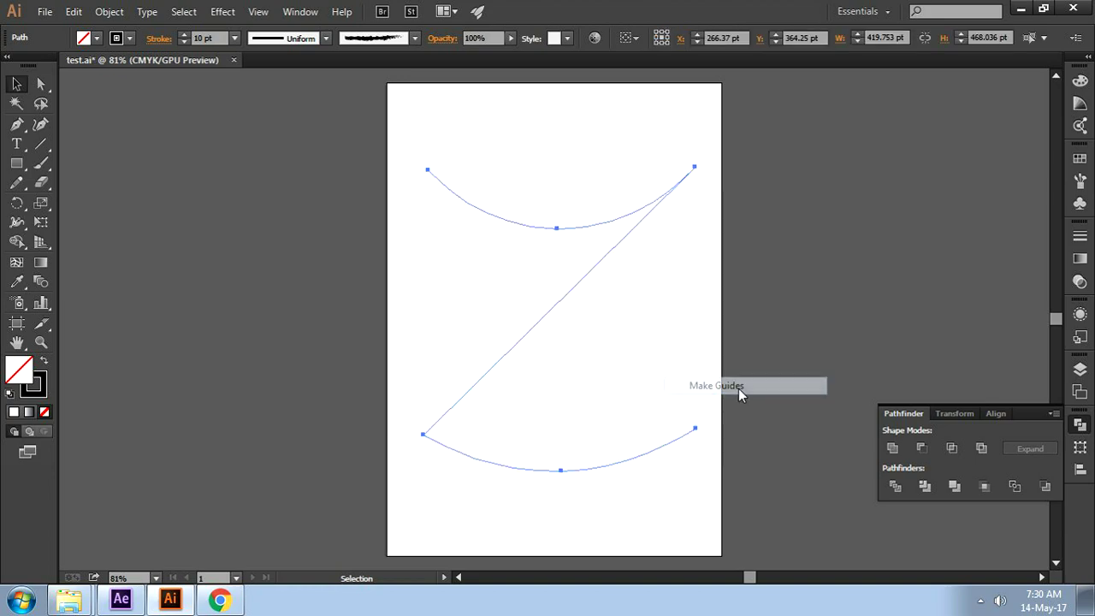
pyautogui.hotkey('ctrl', 'alt', '5')
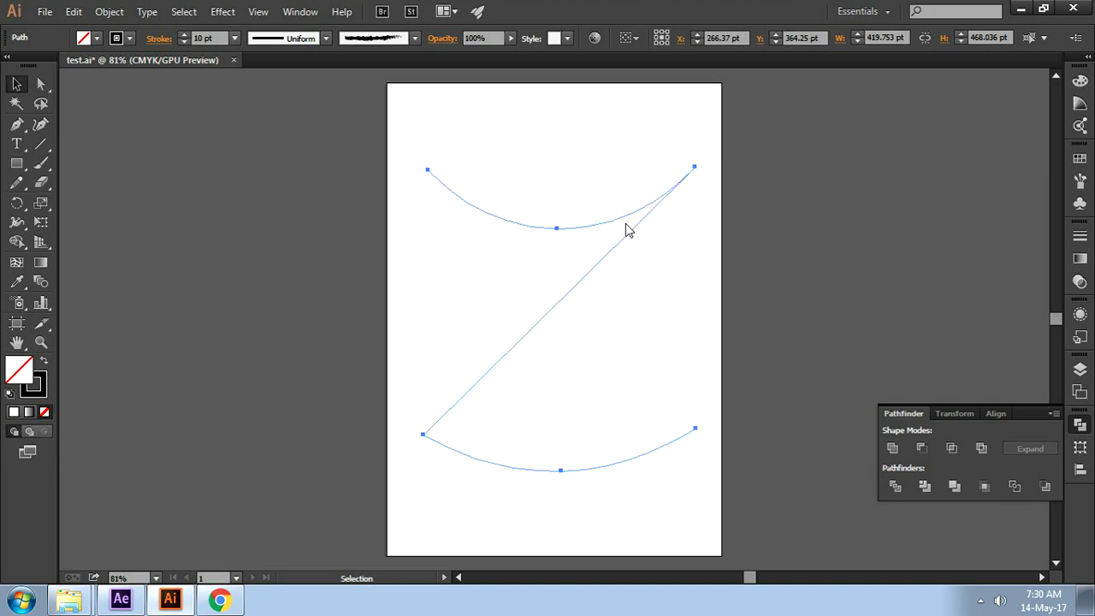
# - Switch to After Effects, paste the copied Z path as a mask on the test Outlines layer, and reveal its mask path
pyautogui.click(121, 599)
pyautogui.click(155, 511)
pyautogui.click(159, 464)
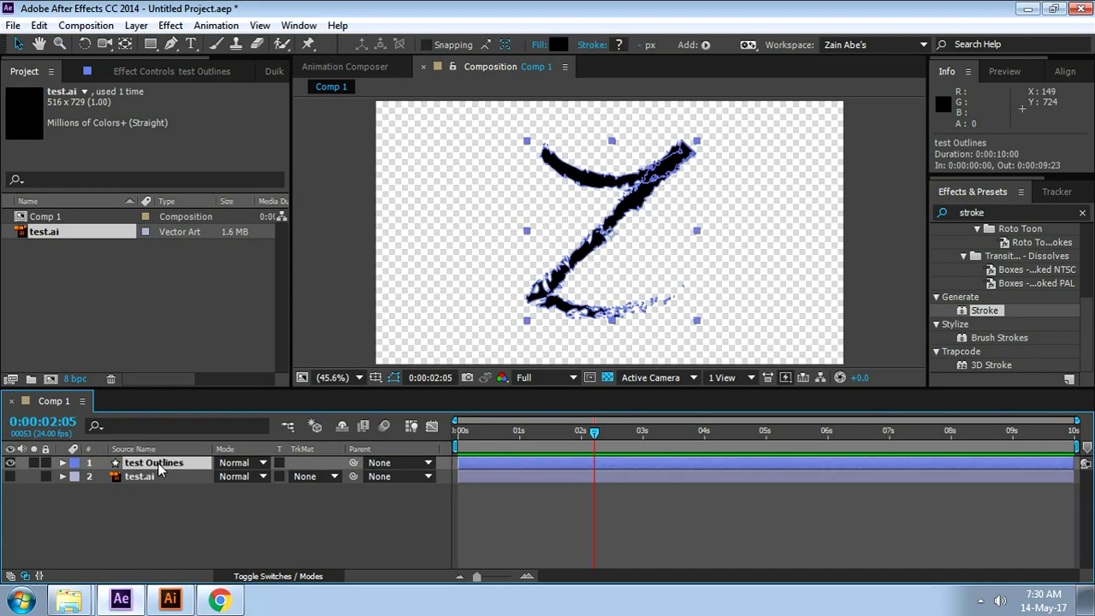
pyautogui.click(159, 466)
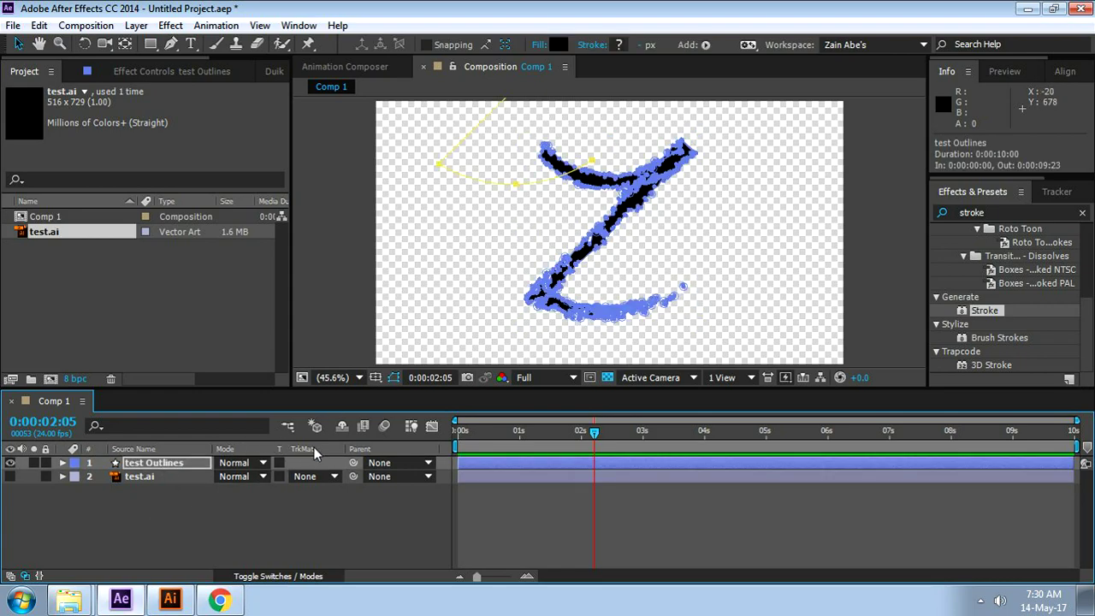
pyautogui.click(278, 518)
pyautogui.click(164, 463)
pyautogui.press('m')
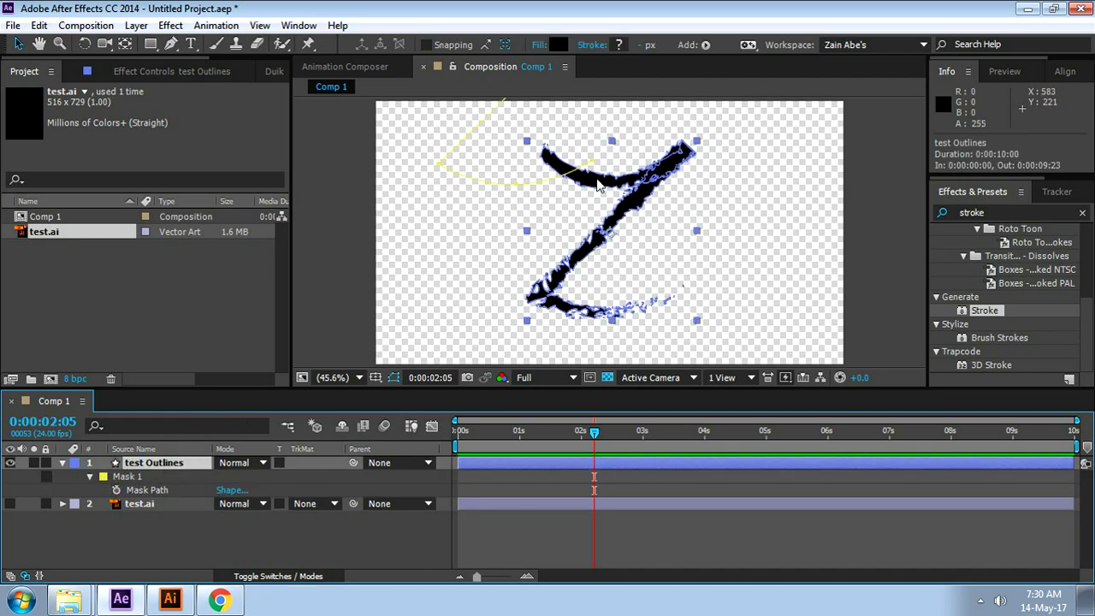
# - Move the Z mask onto the brushed artwork and scale it to about 99% width and 94% height to fit
pyautogui.doubleClick(517, 183)
pyautogui.moveTo(547, 141); pyautogui.dragTo(646, 270)
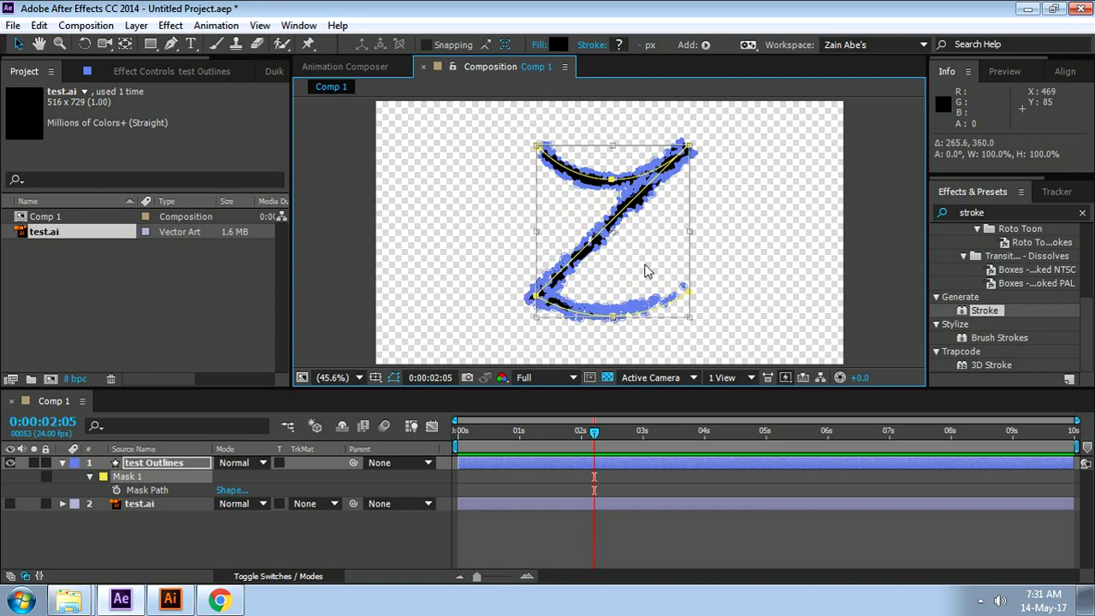
pyautogui.moveTo(688, 317); pyautogui.dragTo(688, 311)
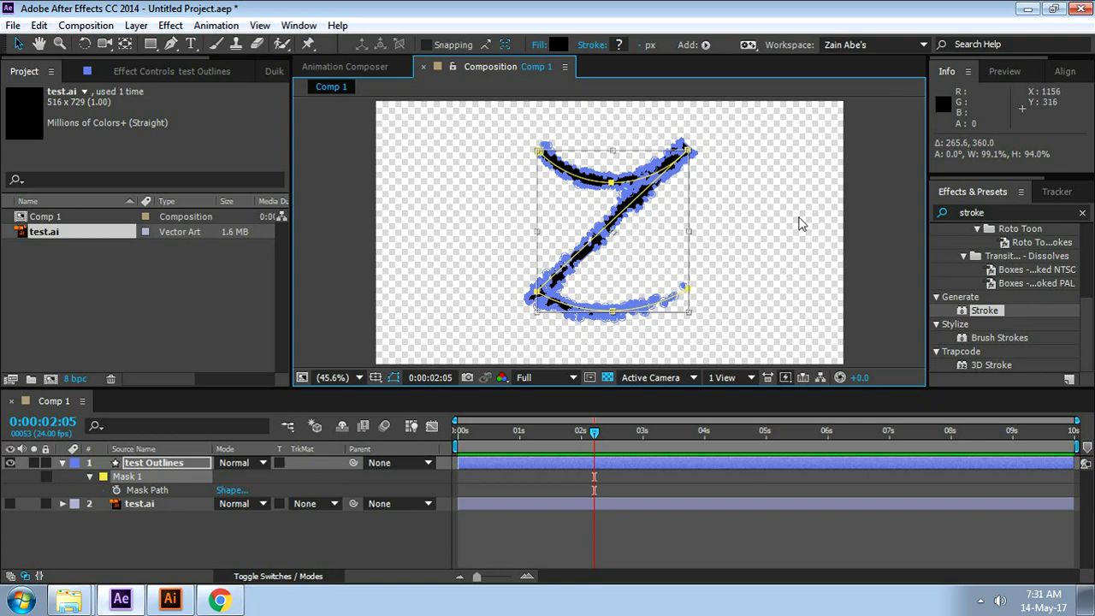
pyautogui.press('Return')
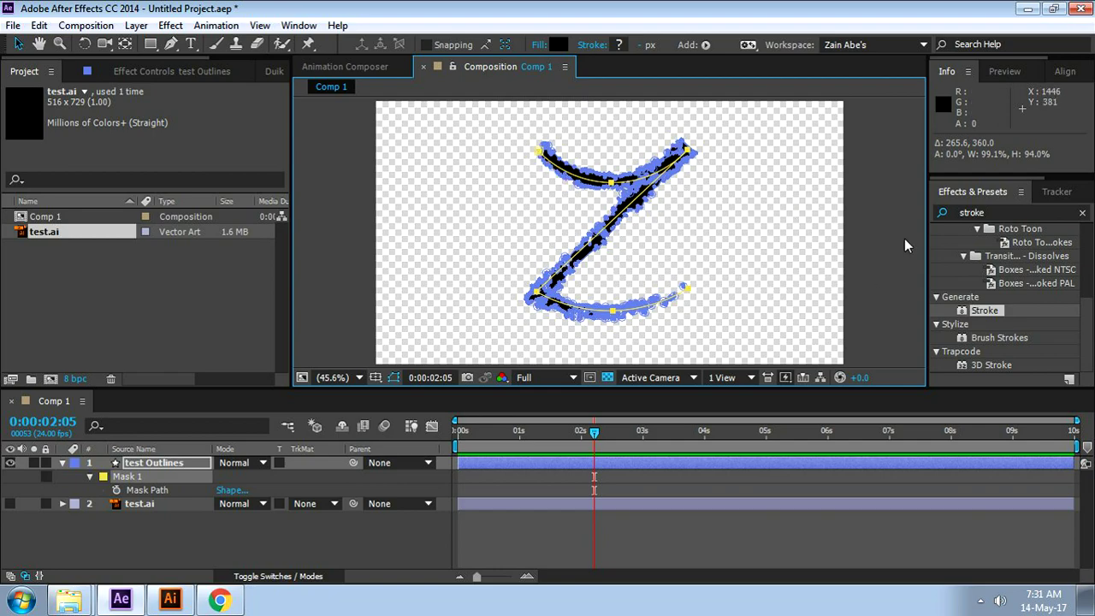
# - Deselect the mask and duplicate the test Outlines layer
pyautogui.click(152, 551)
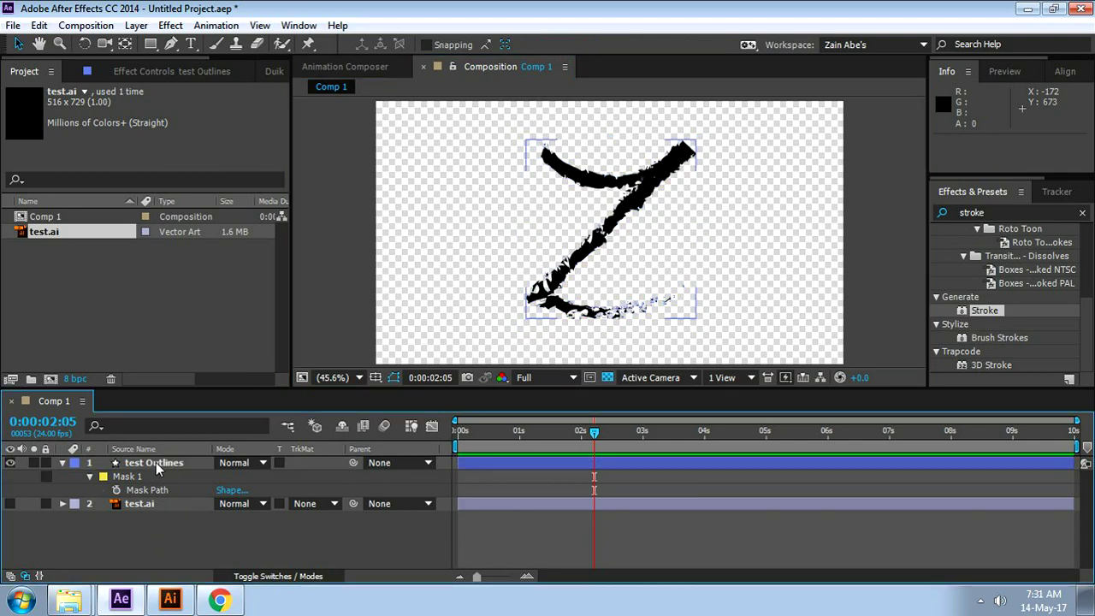
pyautogui.click(155, 462)
pyautogui.hotkey('ctrl', 'd')
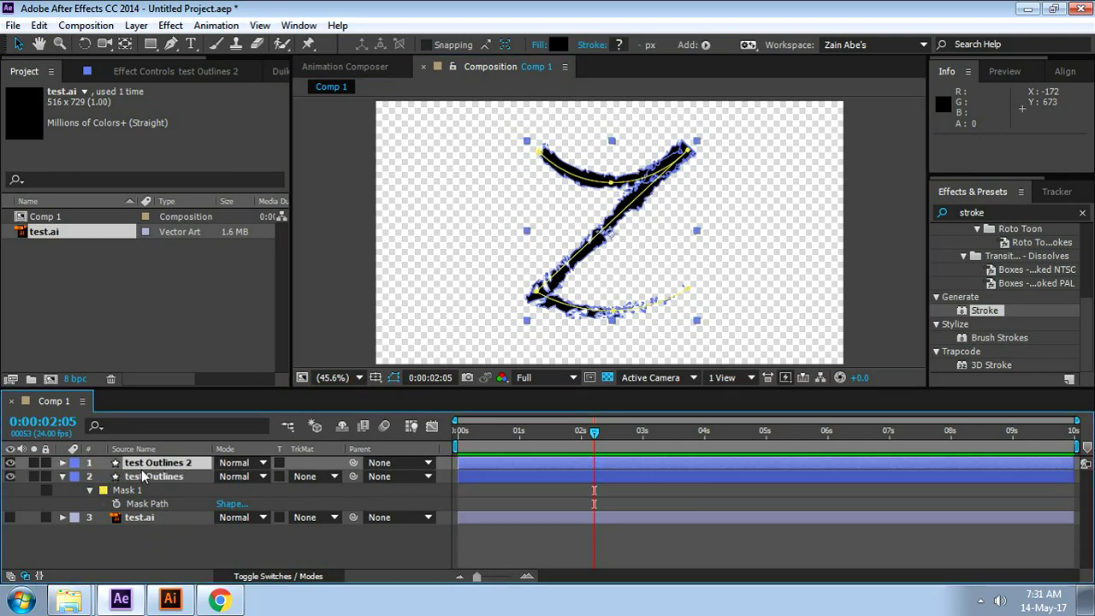
# - Apply the Generate Stroke effect to the test Outlines 2 layer, collapse the mask properties of test Outlines, and deselect the layers
pyautogui.click(1035, 220)
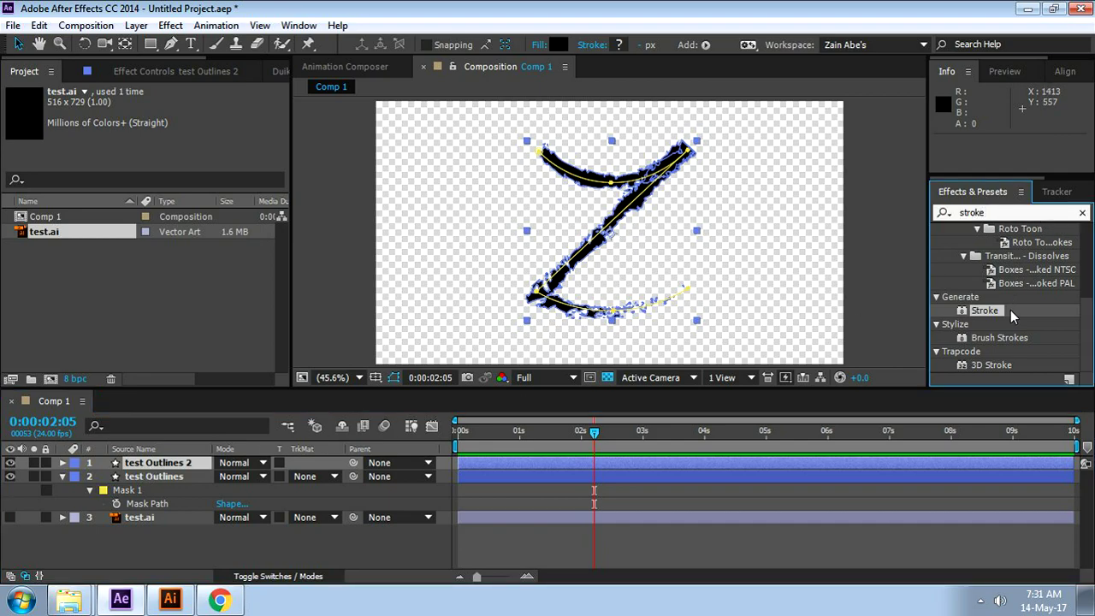
pyautogui.doubleClick(985, 311)
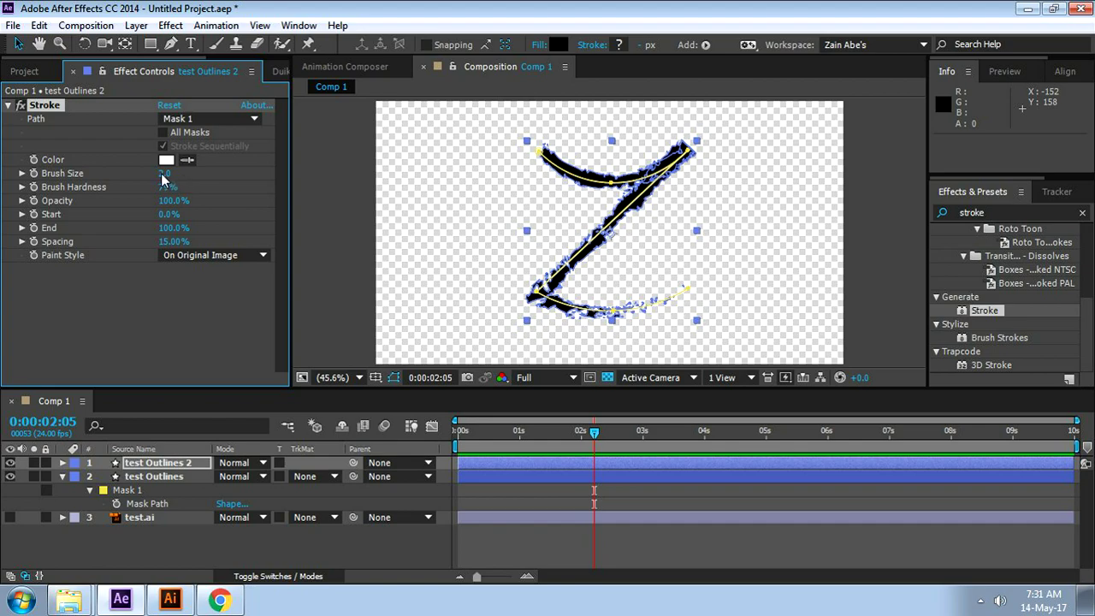
pyautogui.click(61, 476)
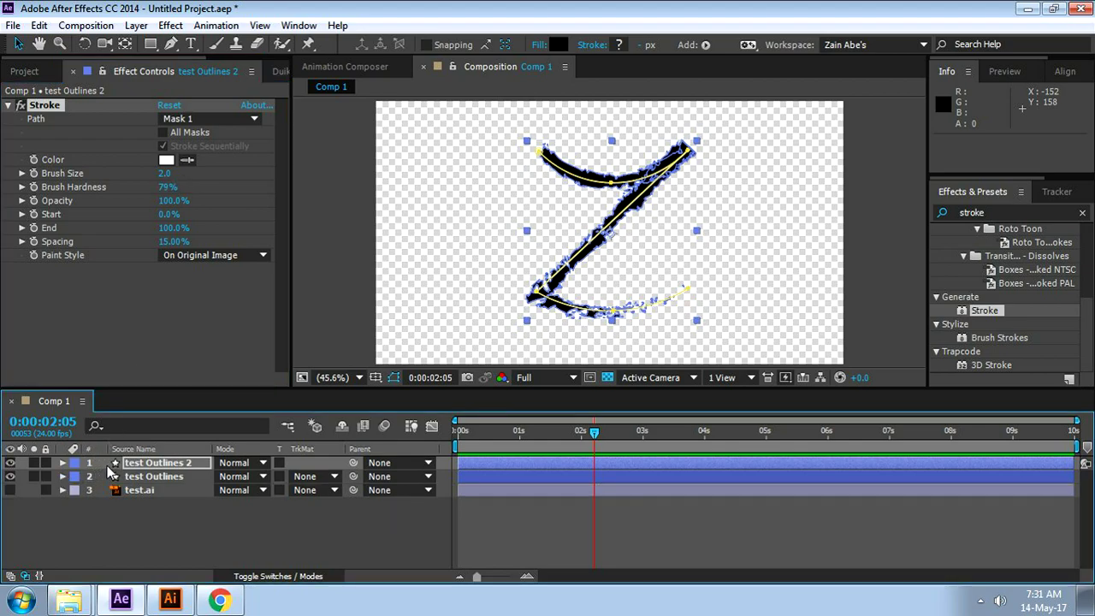
pyautogui.click(86, 531)
# - Set the Stroke effect on test Outlines 2 to brush size 40.1, hardness 100% and paint style On Transparent
pyautogui.click(131, 177)
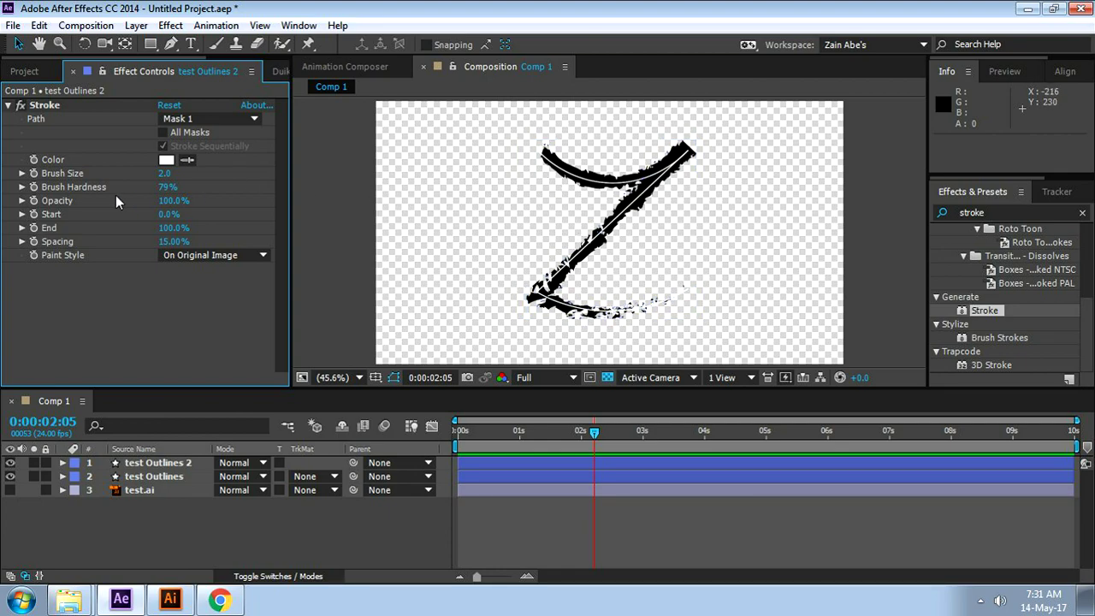
pyautogui.click(165, 178)
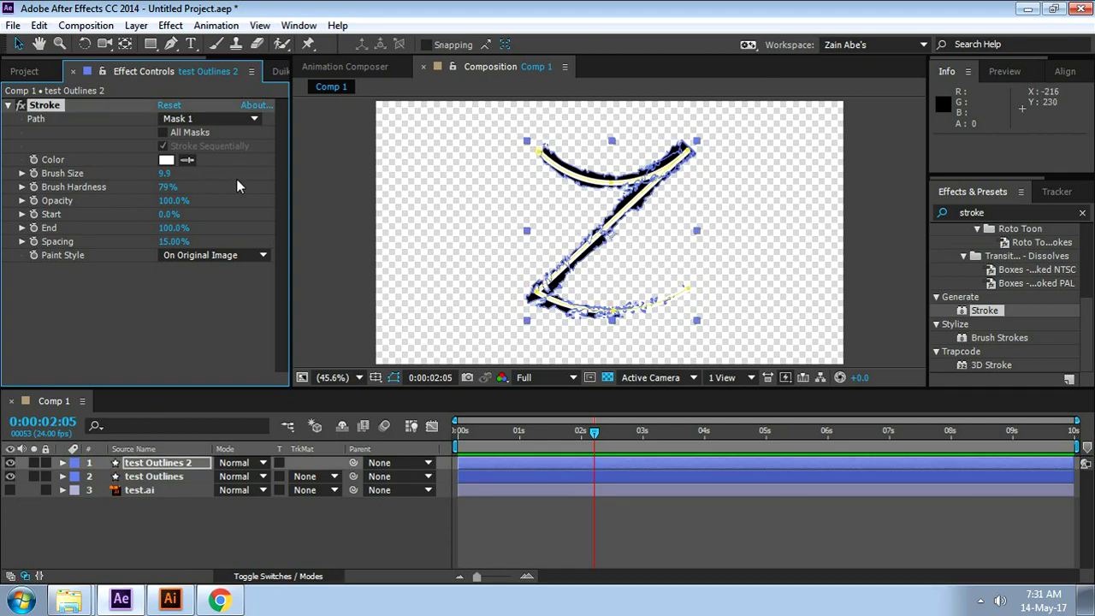
pyautogui.moveTo(360, 198); pyautogui.dragTo(540, 208)
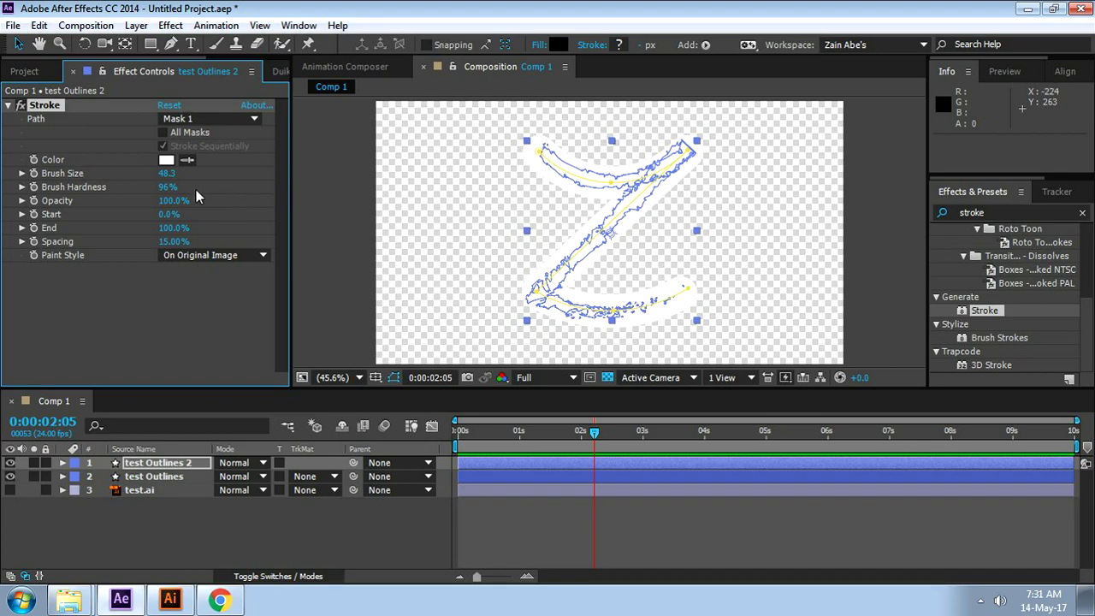
pyautogui.moveTo(174, 194)
pyautogui.mouseDown()
pyautogui.moveTo(209, 196)
pyautogui.moveTo(162, 180)
pyautogui.mouseUp()
pyautogui.moveTo(171, 175)
pyautogui.mouseDown()
pyautogui.moveTo(80, 197)
pyautogui.moveTo(139, 194)
pyautogui.mouseUp()
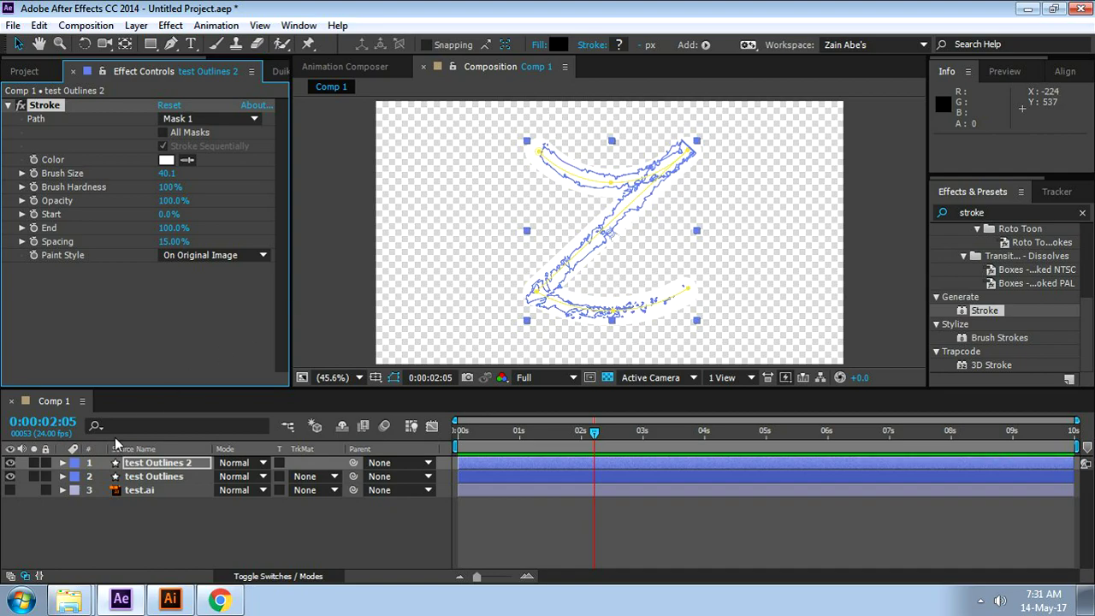
pyautogui.click(257, 255)
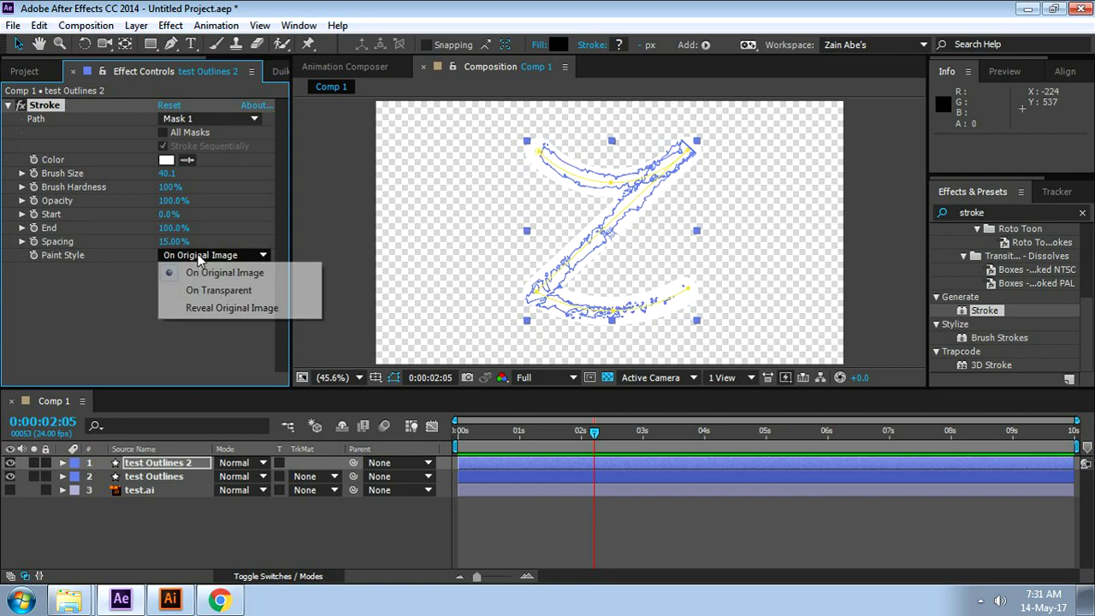
pyautogui.click(230, 290)
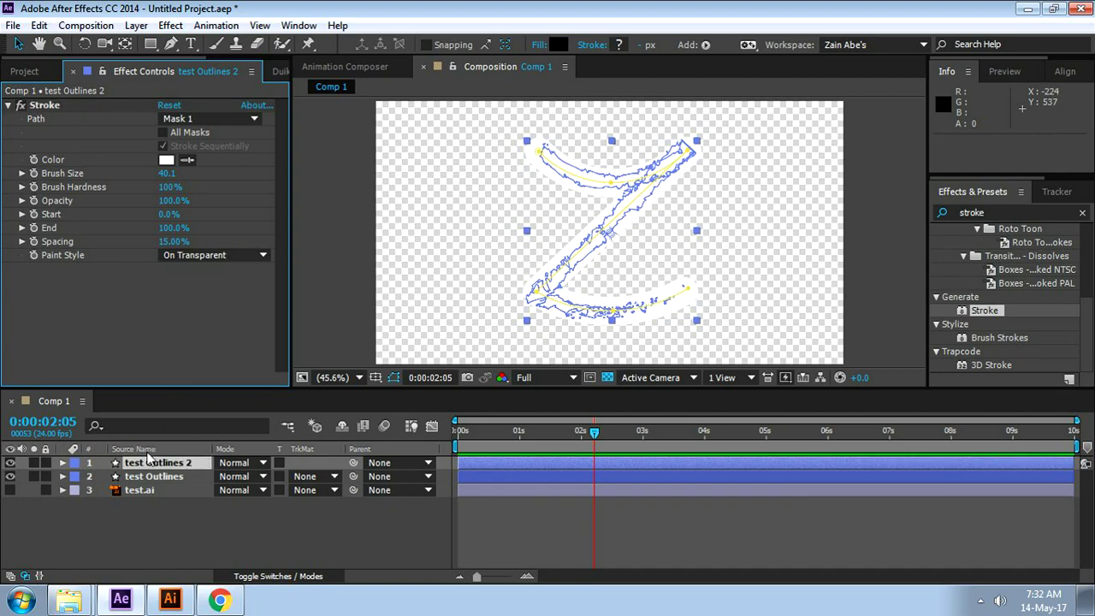
# - Keyframe the Stroke effect's End from 0% at 0:00:00:00 to 100% at 0:00:02:00 and preview the draw-on
pyautogui.moveTo(612, 444); pyautogui.dragTo(458, 438)
pyautogui.moveTo(171, 228); pyautogui.dragTo(94, 227)
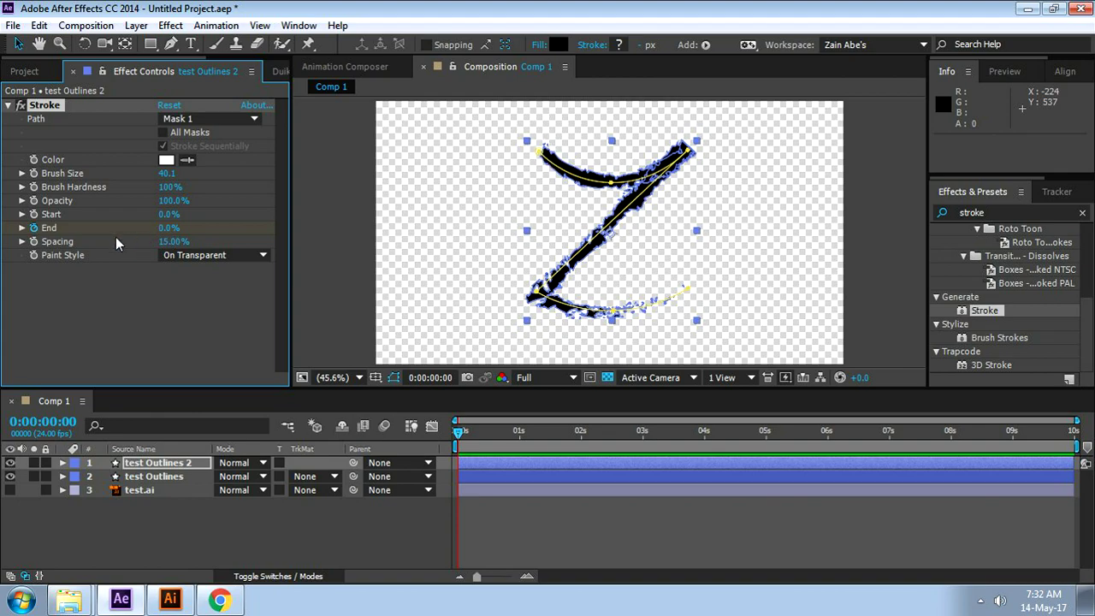
pyautogui.moveTo(459, 433); pyautogui.dragTo(581, 453)
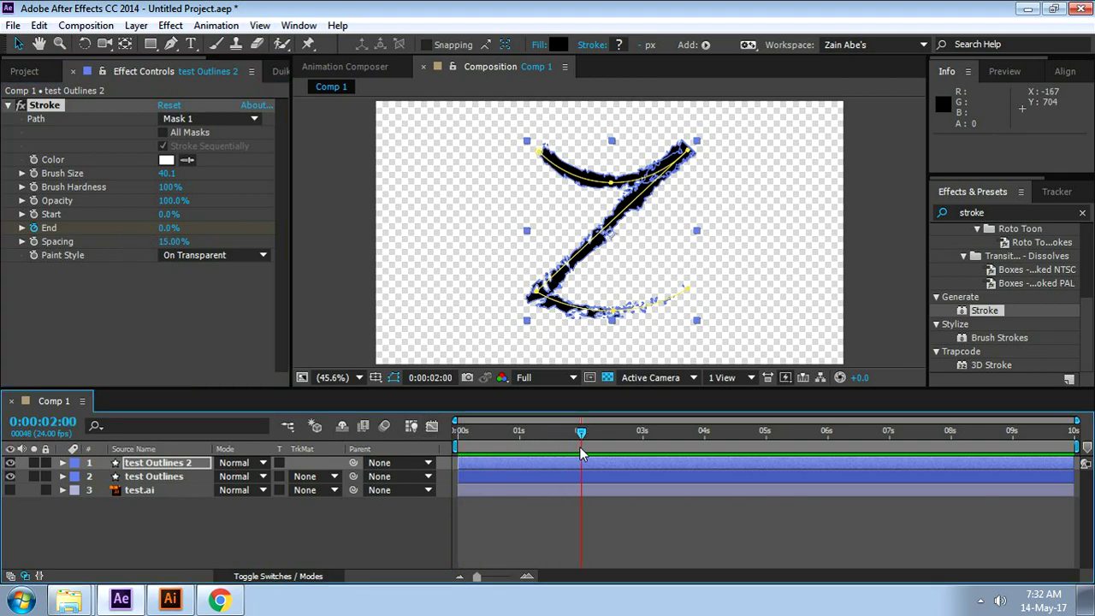
pyautogui.moveTo(170, 228); pyautogui.dragTo(373, 261)
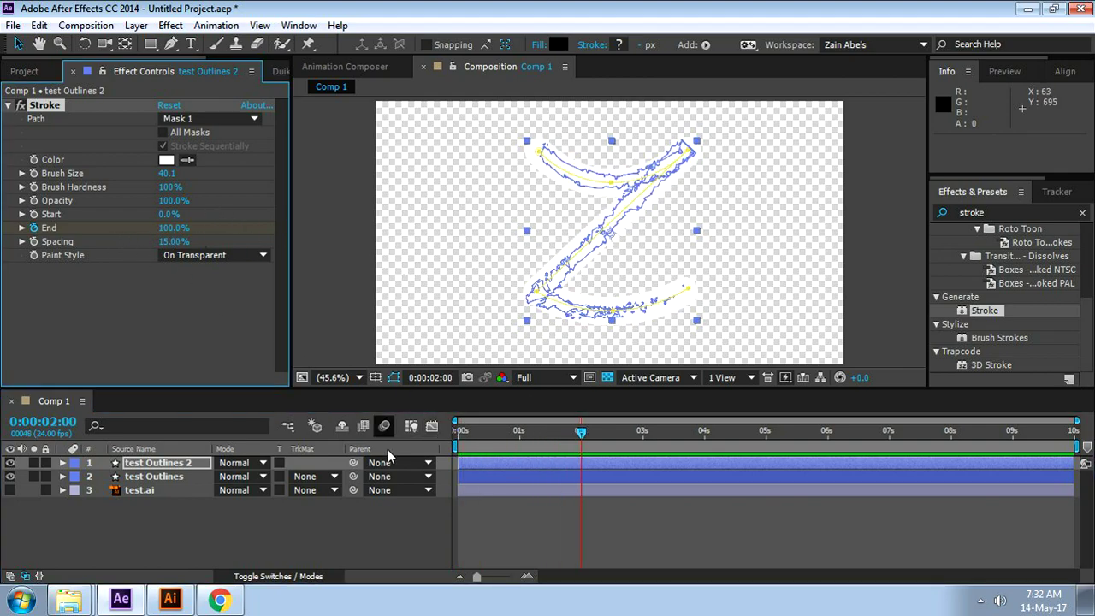
pyautogui.click(190, 534)
pyautogui.moveTo(557, 432)
pyautogui.mouseDown()
pyautogui.moveTo(426, 455)
pyautogui.moveTo(614, 466)
pyautogui.moveTo(573, 487)
pyautogui.moveTo(433, 494)
pyautogui.mouseUp()
# - Reveal the mask path of test Outlines 2 and select Mask 1 to examine the path the stroke follows
pyautogui.click(41, 107)
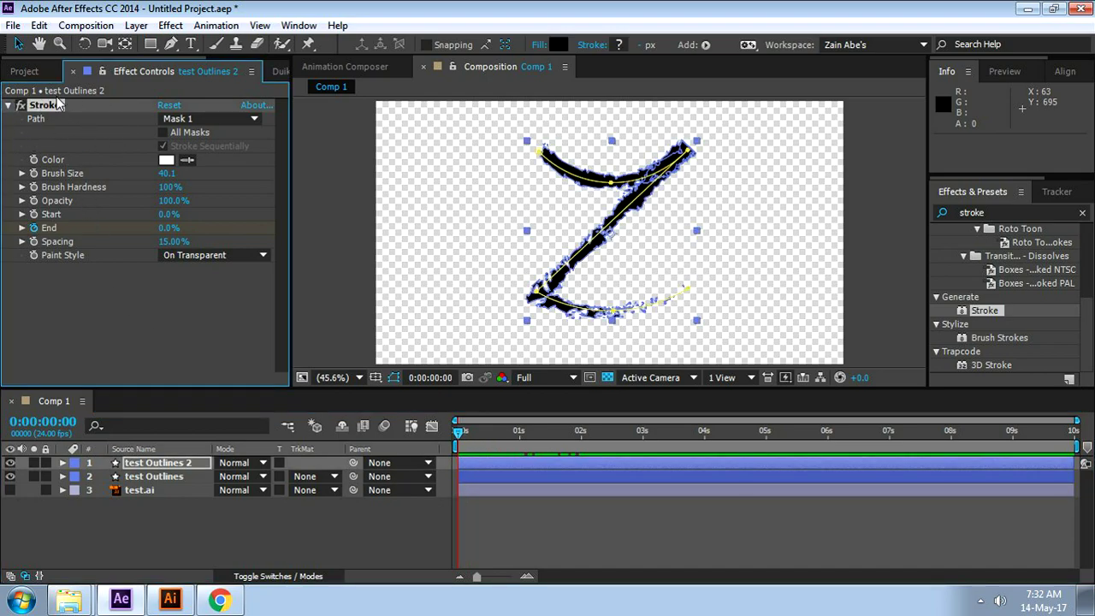
pyautogui.click(146, 464)
pyautogui.press('m')
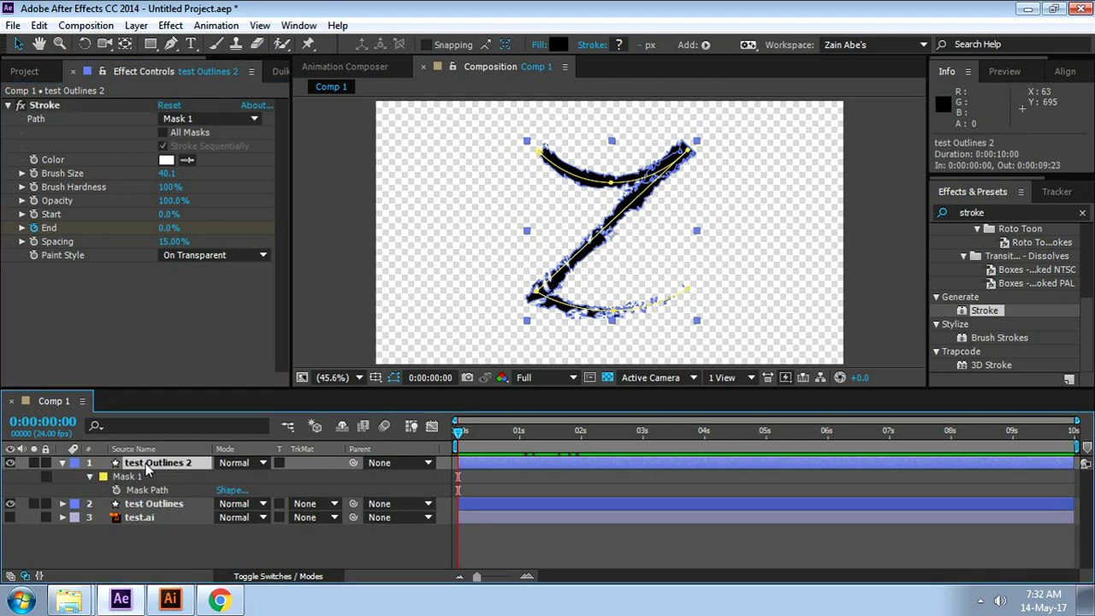
pyautogui.click(129, 476)
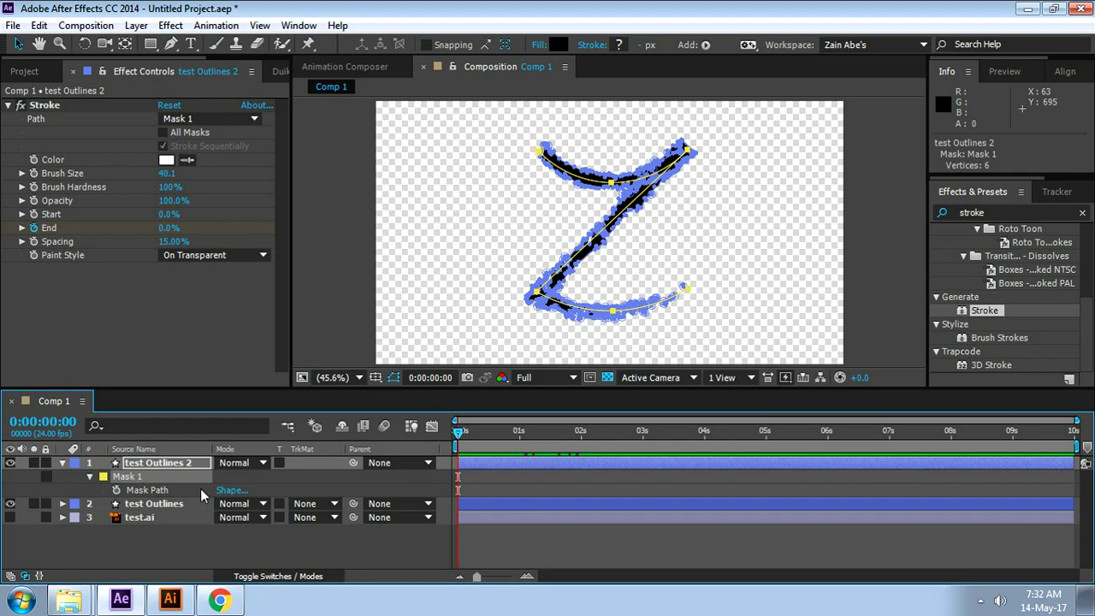
pyautogui.moveTo(463, 438)
pyautogui.mouseDown()
pyautogui.moveTo(618, 459)
pyautogui.moveTo(458, 438)
pyautogui.mouseUp()
# - Set the track matte of the test Outlines layer to Alpha and scrub to 0:00:02:10 to preview the reveal
pyautogui.click(178, 506)
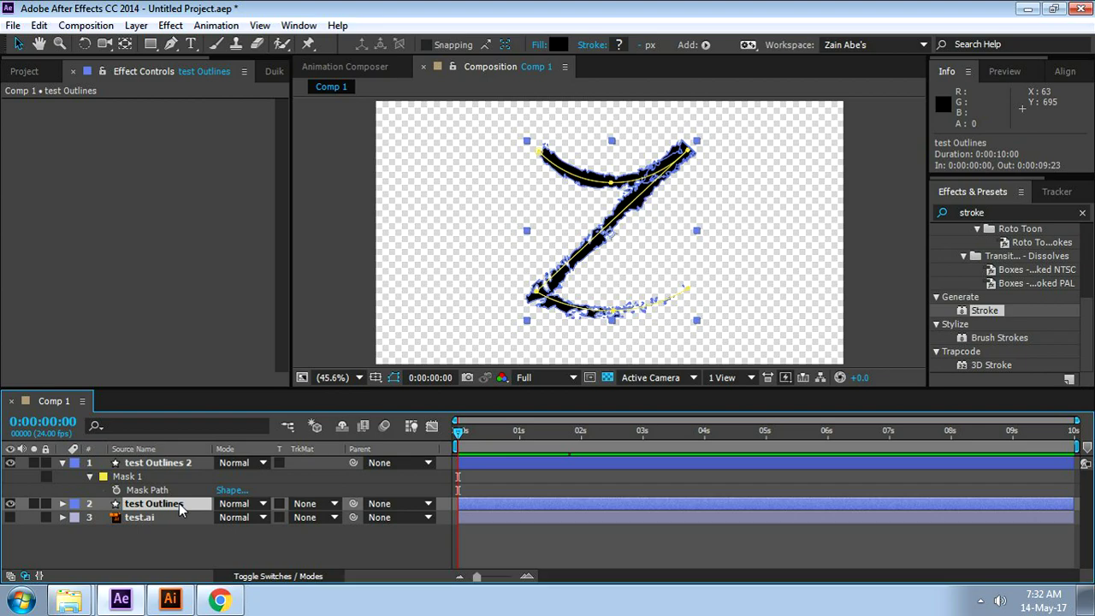
pyautogui.click(314, 505)
pyautogui.click(373, 434)
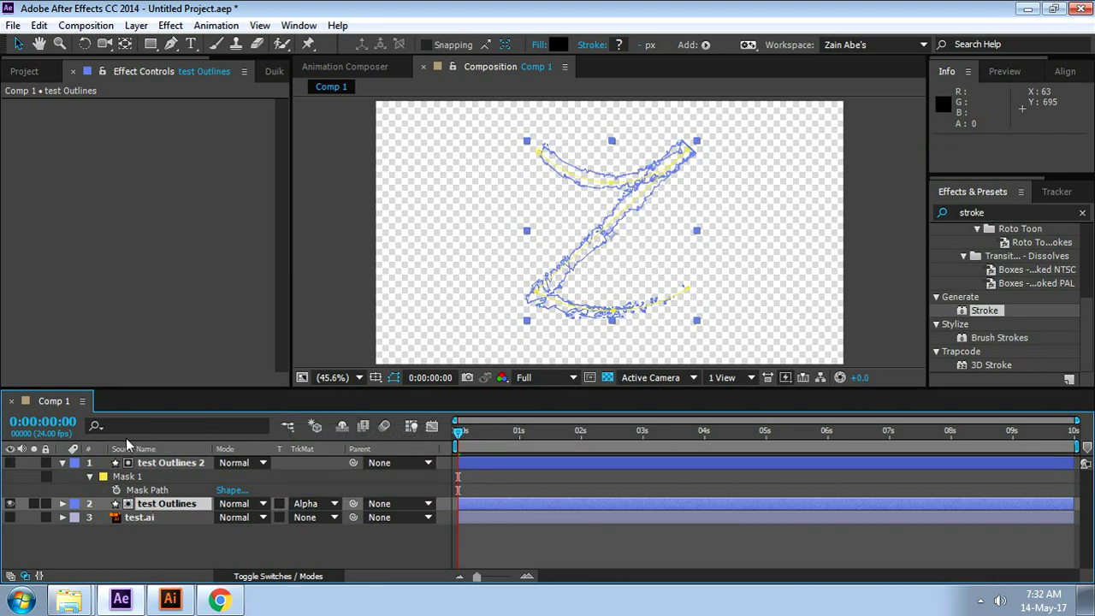
pyautogui.click(268, 538)
pyautogui.moveTo(461, 432)
pyautogui.mouseDown()
pyautogui.moveTo(626, 443)
pyautogui.moveTo(456, 478)
pyautogui.moveTo(466, 469)
pyautogui.moveTo(610, 477)
pyautogui.mouseUp()
# - Switch to Illustrator, restore the textured-brush Z in test.ai, and return to After Effects
pyautogui.click(178, 602)
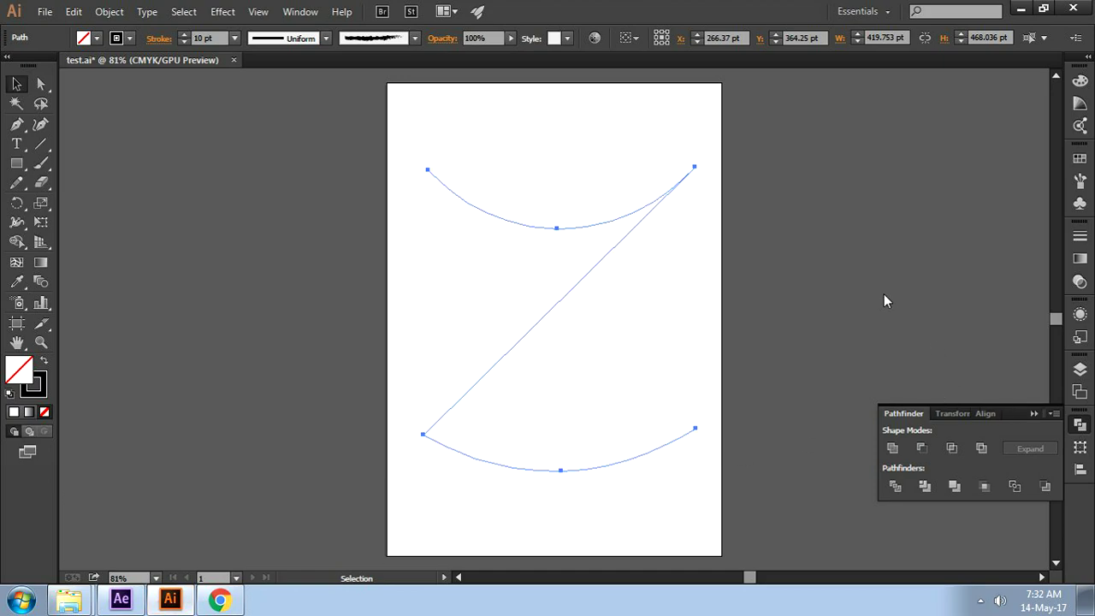
pyautogui.press('v')
pyautogui.click(792, 238)
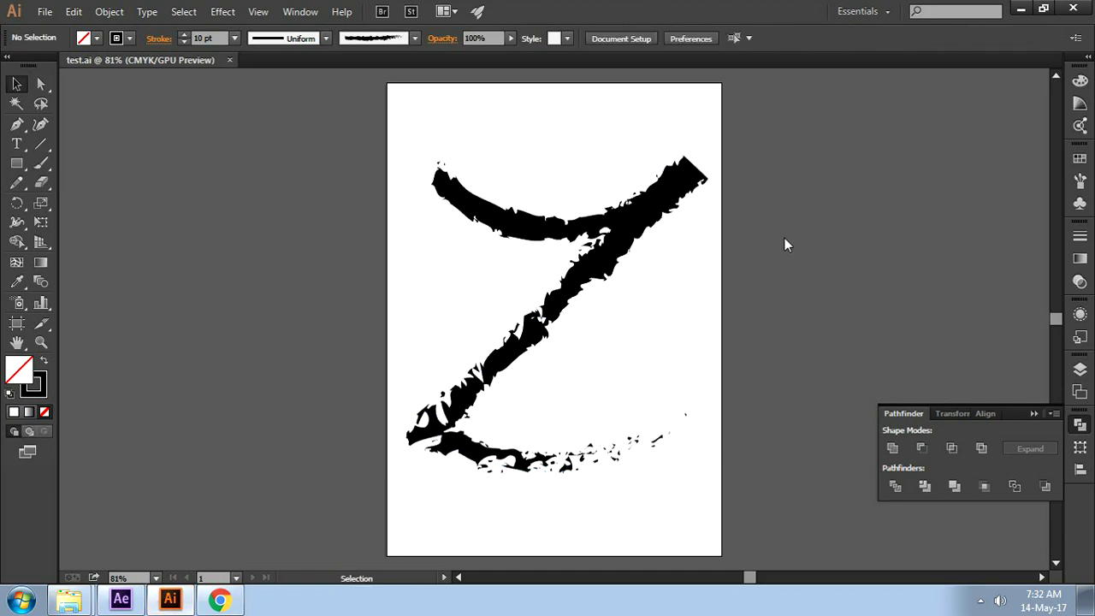
pyautogui.click(121, 599)
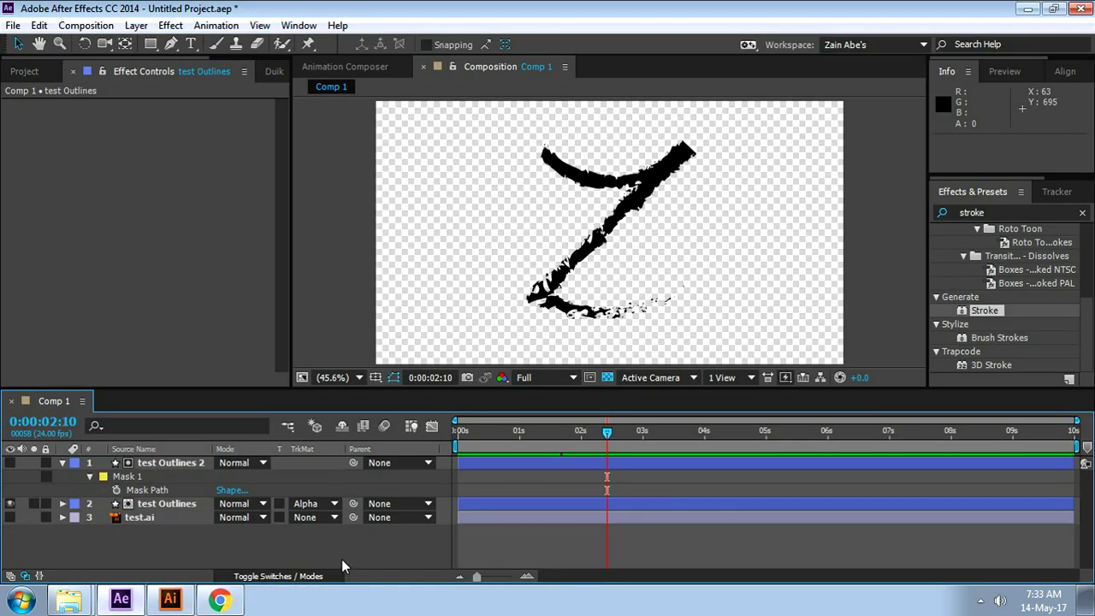
# - Switch to Illustrator and give the Z path the double-tapered width profile, the Basic brush and a 40 pt stroke
pyautogui.click(170, 599)
pyautogui.click(539, 209)
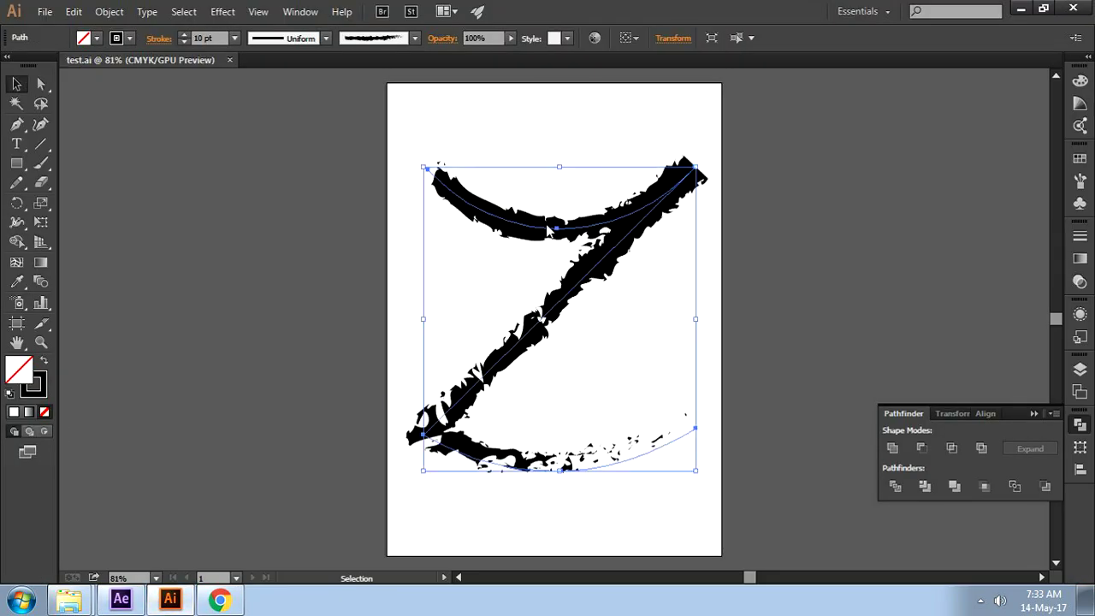
pyautogui.click(325, 38)
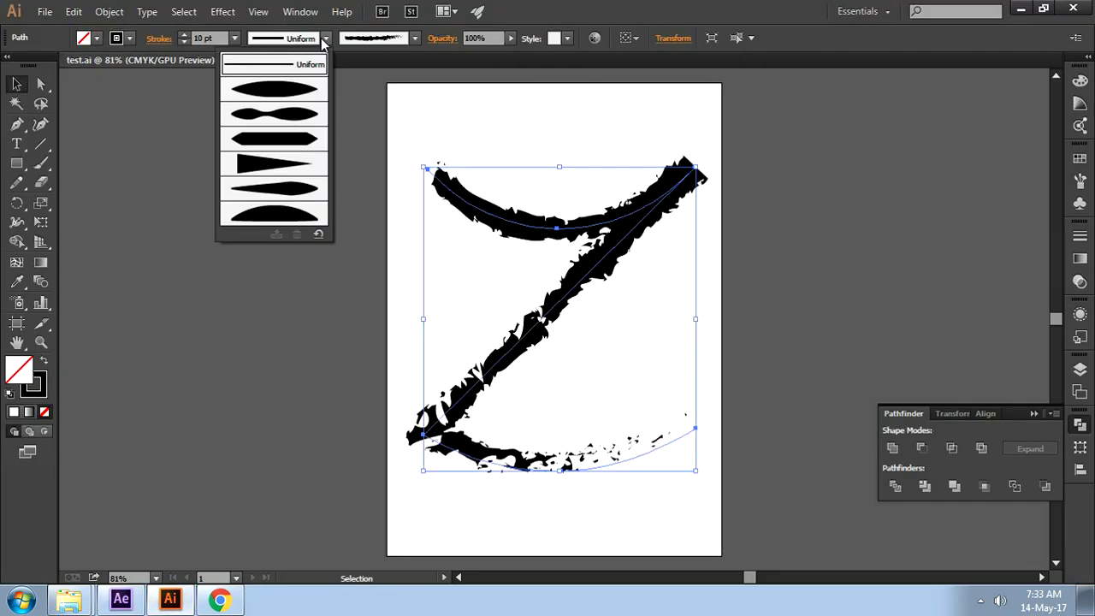
pyautogui.click(289, 96)
pyautogui.click(385, 38)
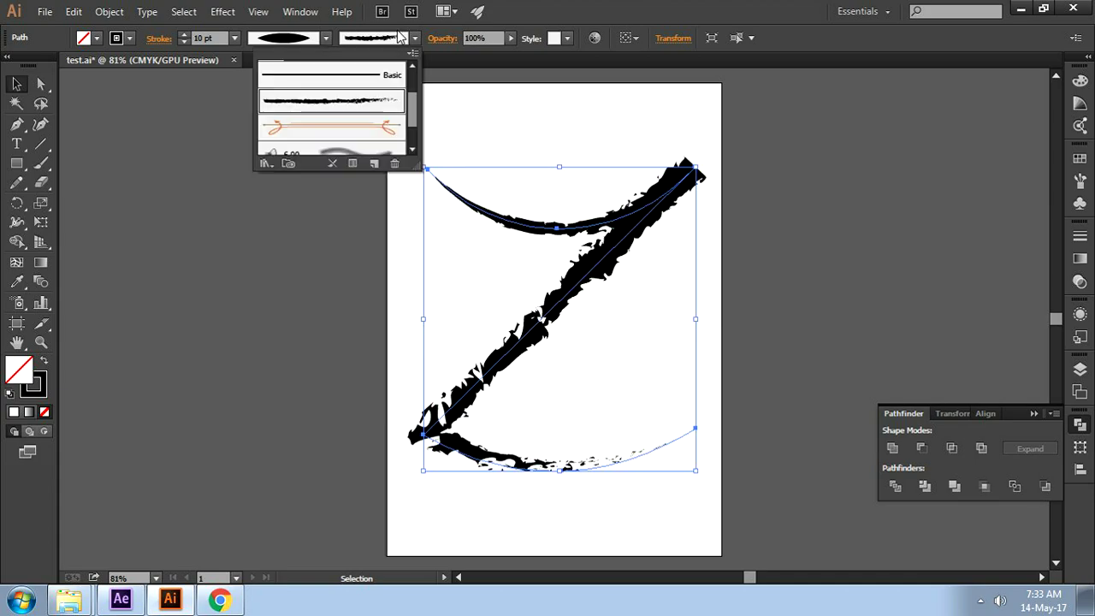
pyautogui.click(383, 77)
pyautogui.click(234, 37)
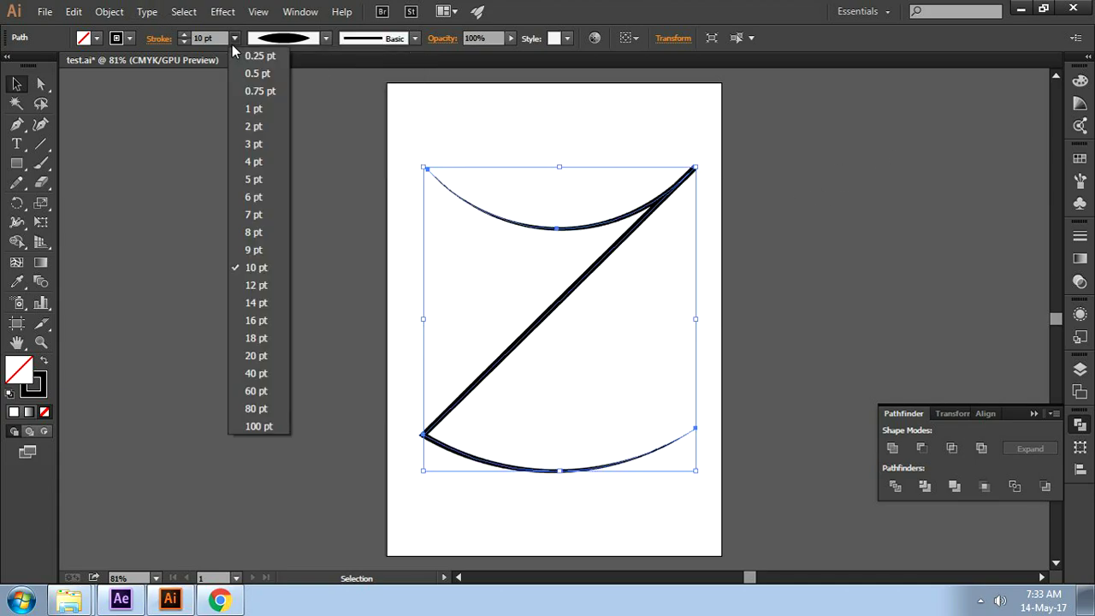
pyautogui.click(272, 373)
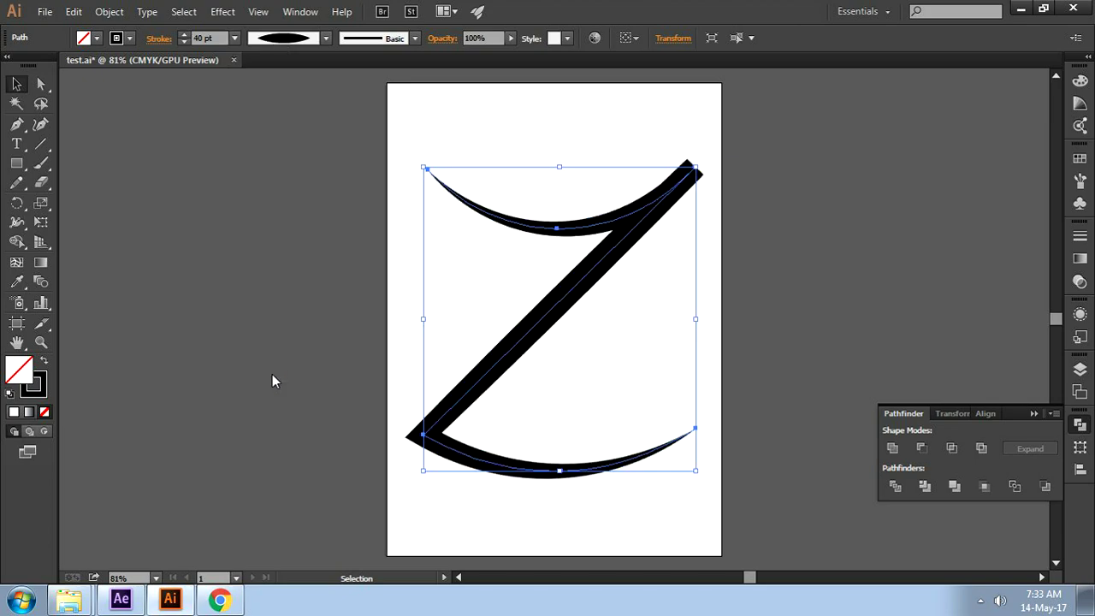
pyautogui.click(887, 231)
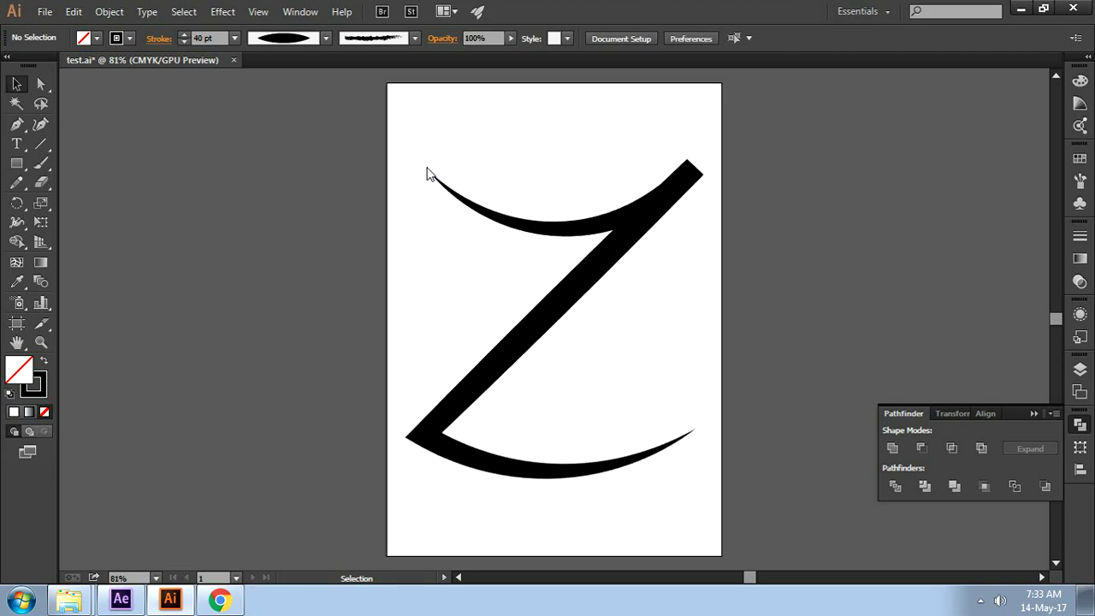
# - Change the Z path's width profile to Uniform and inspect the even stroke with the path selected and deselected
pyautogui.click(490, 215)
pyautogui.click(326, 39)
pyautogui.click(296, 68)
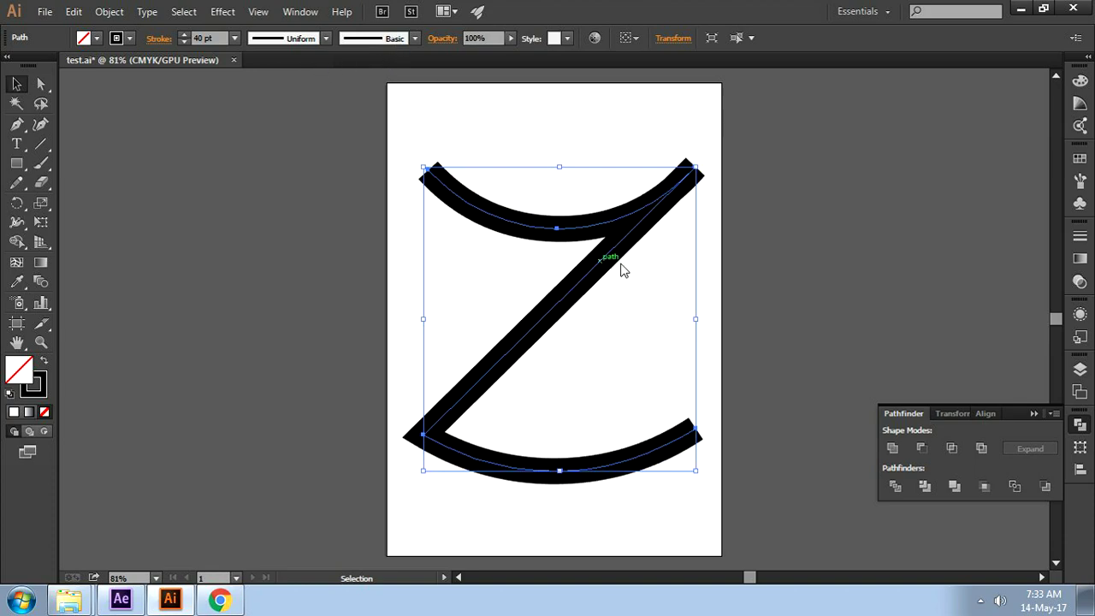
pyautogui.hotkey('ctrl', 'shift', 'a')
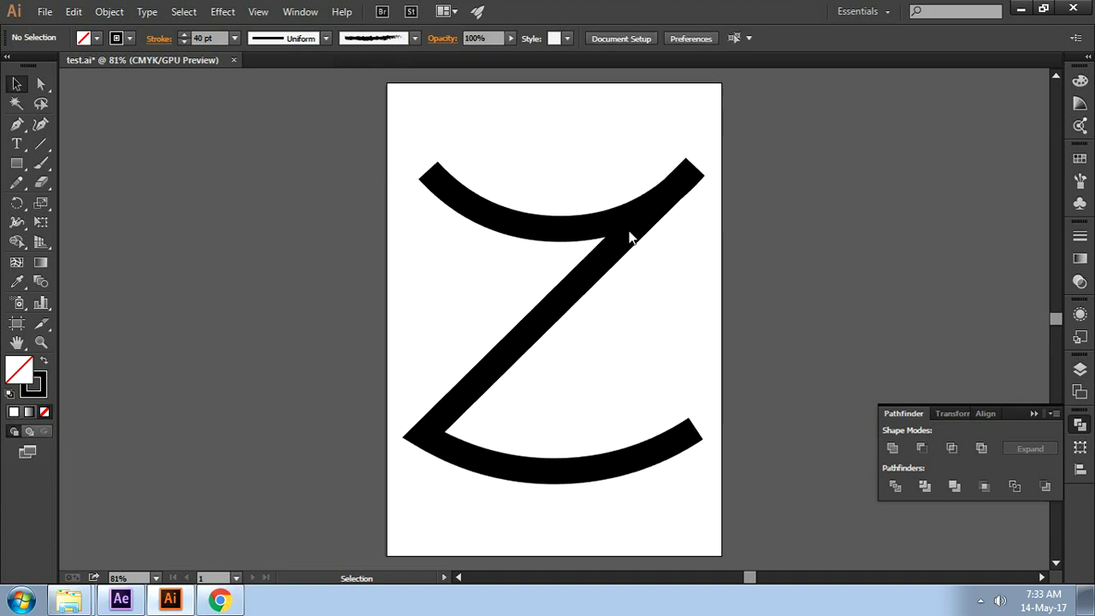
pyautogui.click(471, 205)
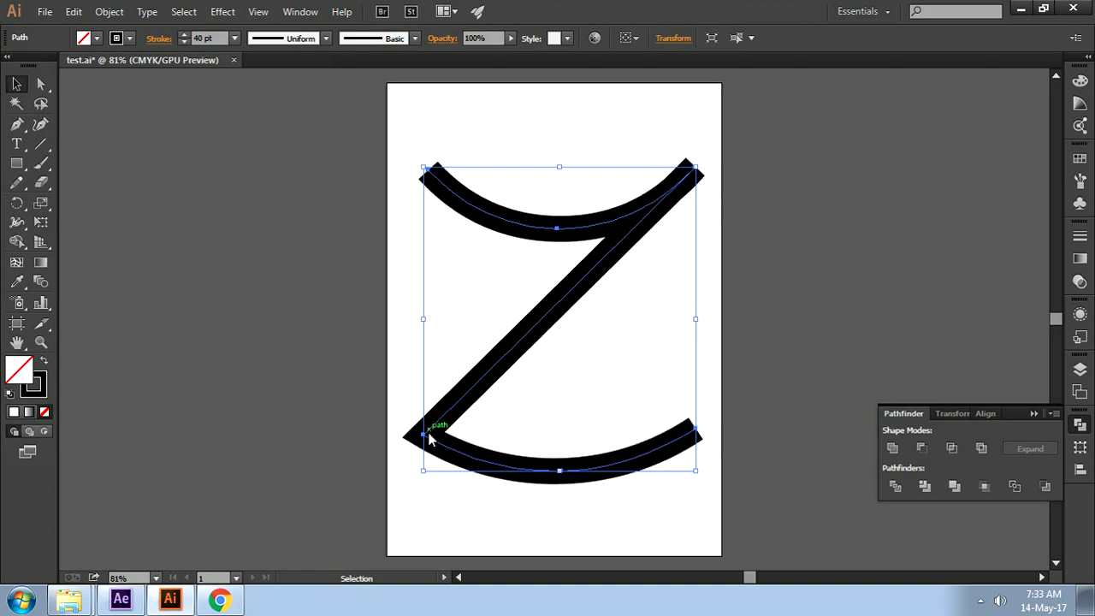
pyautogui.click(751, 189)
# - Apply the rough charcoal-like brush to the Z path with a 16 pt stroke and examine the textured result
pyautogui.click(675, 198)
pyautogui.click(415, 37)
pyautogui.click(367, 106)
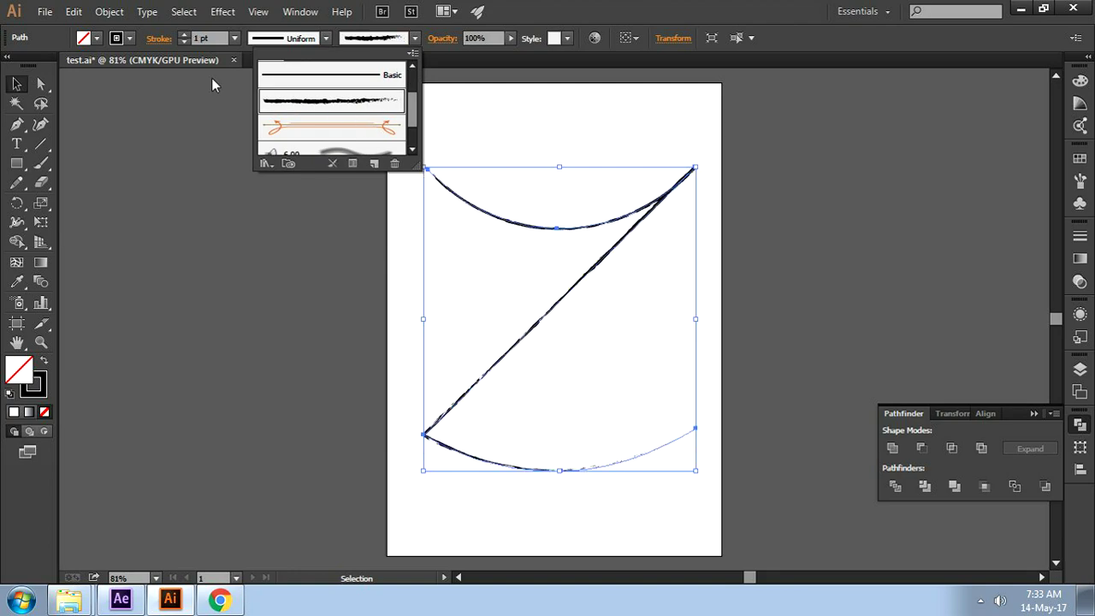
pyautogui.click(235, 39)
pyautogui.click(236, 38)
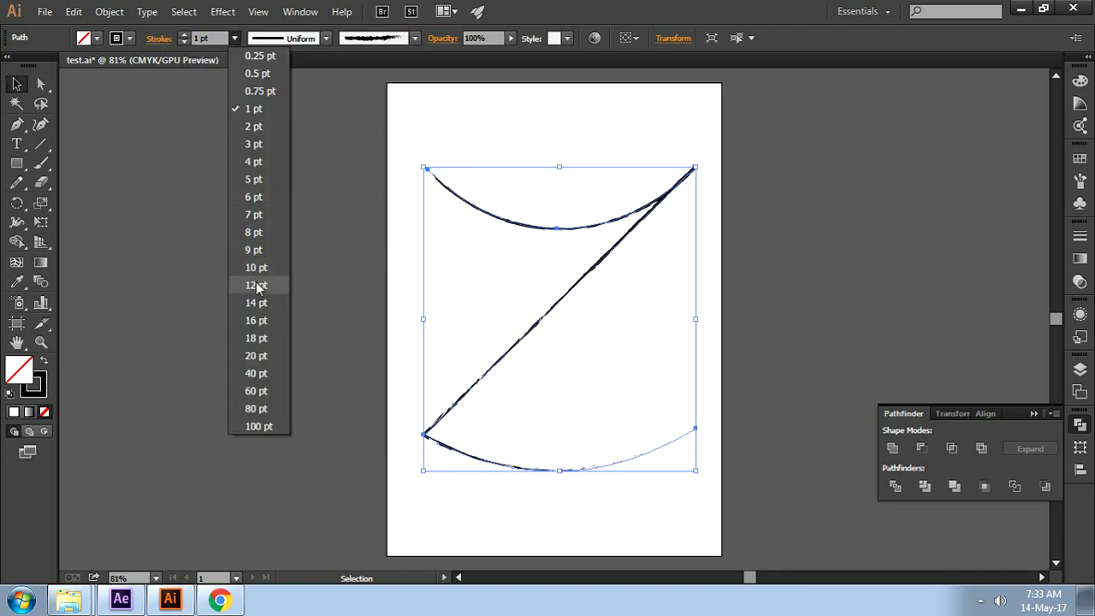
pyautogui.click(261, 321)
pyautogui.click(790, 246)
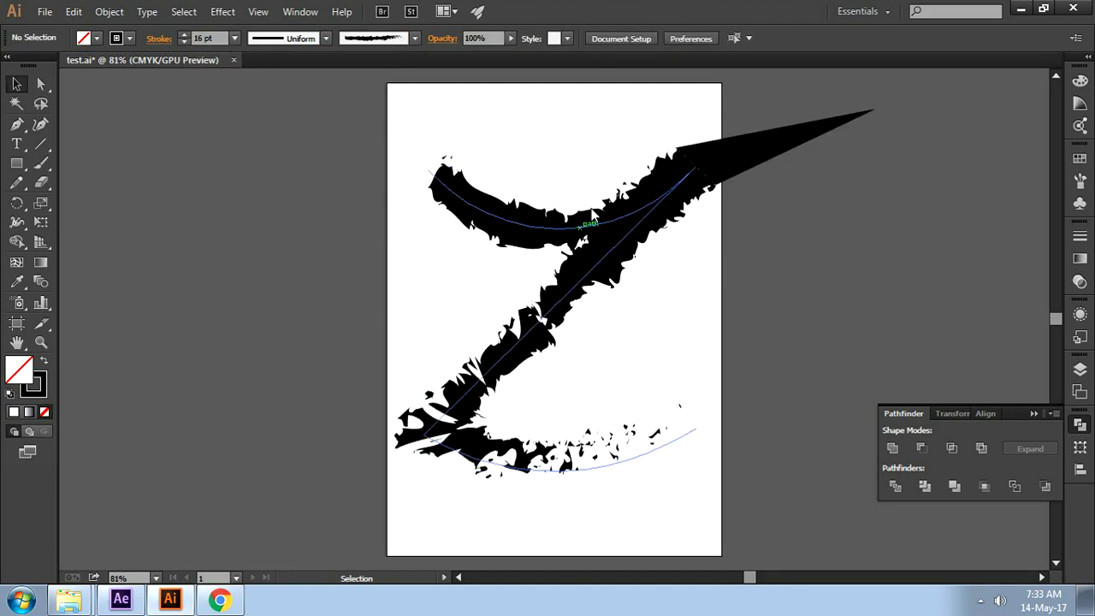
pyautogui.click(637, 218)
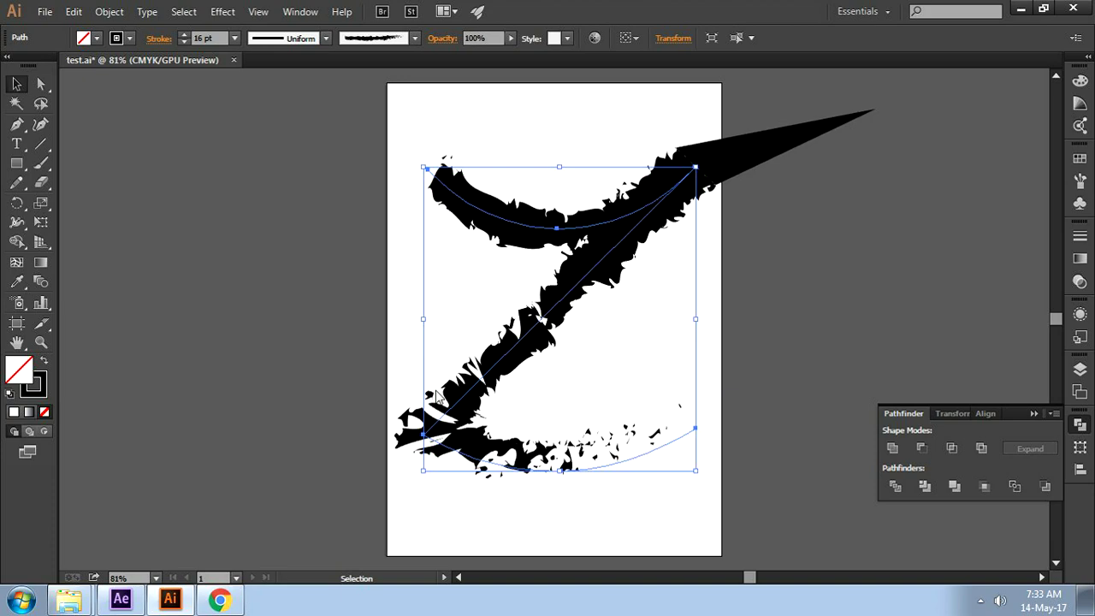
pyautogui.click(837, 288)
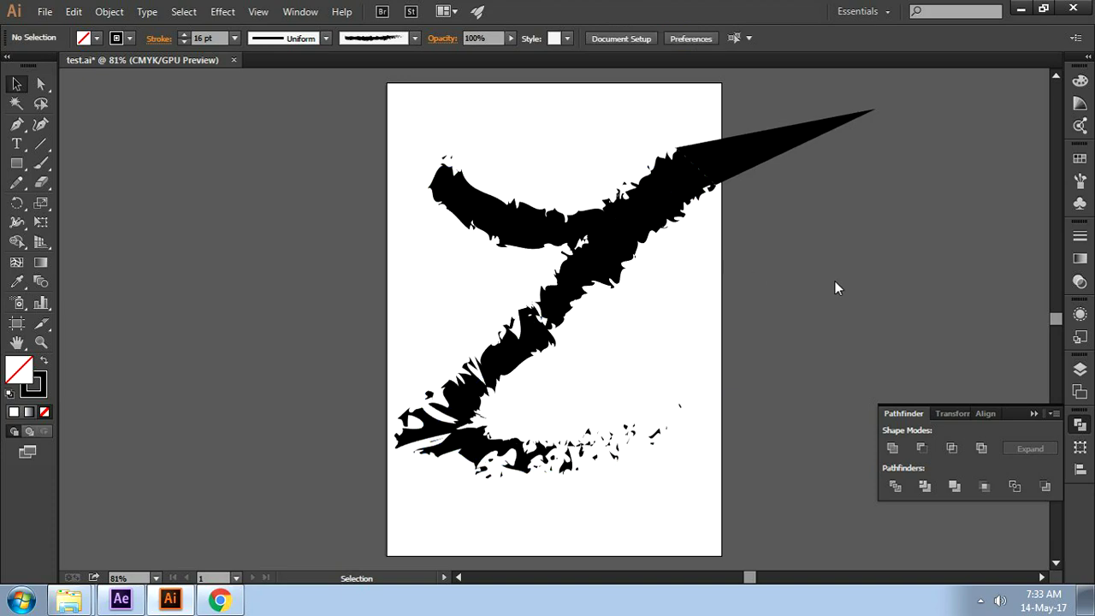